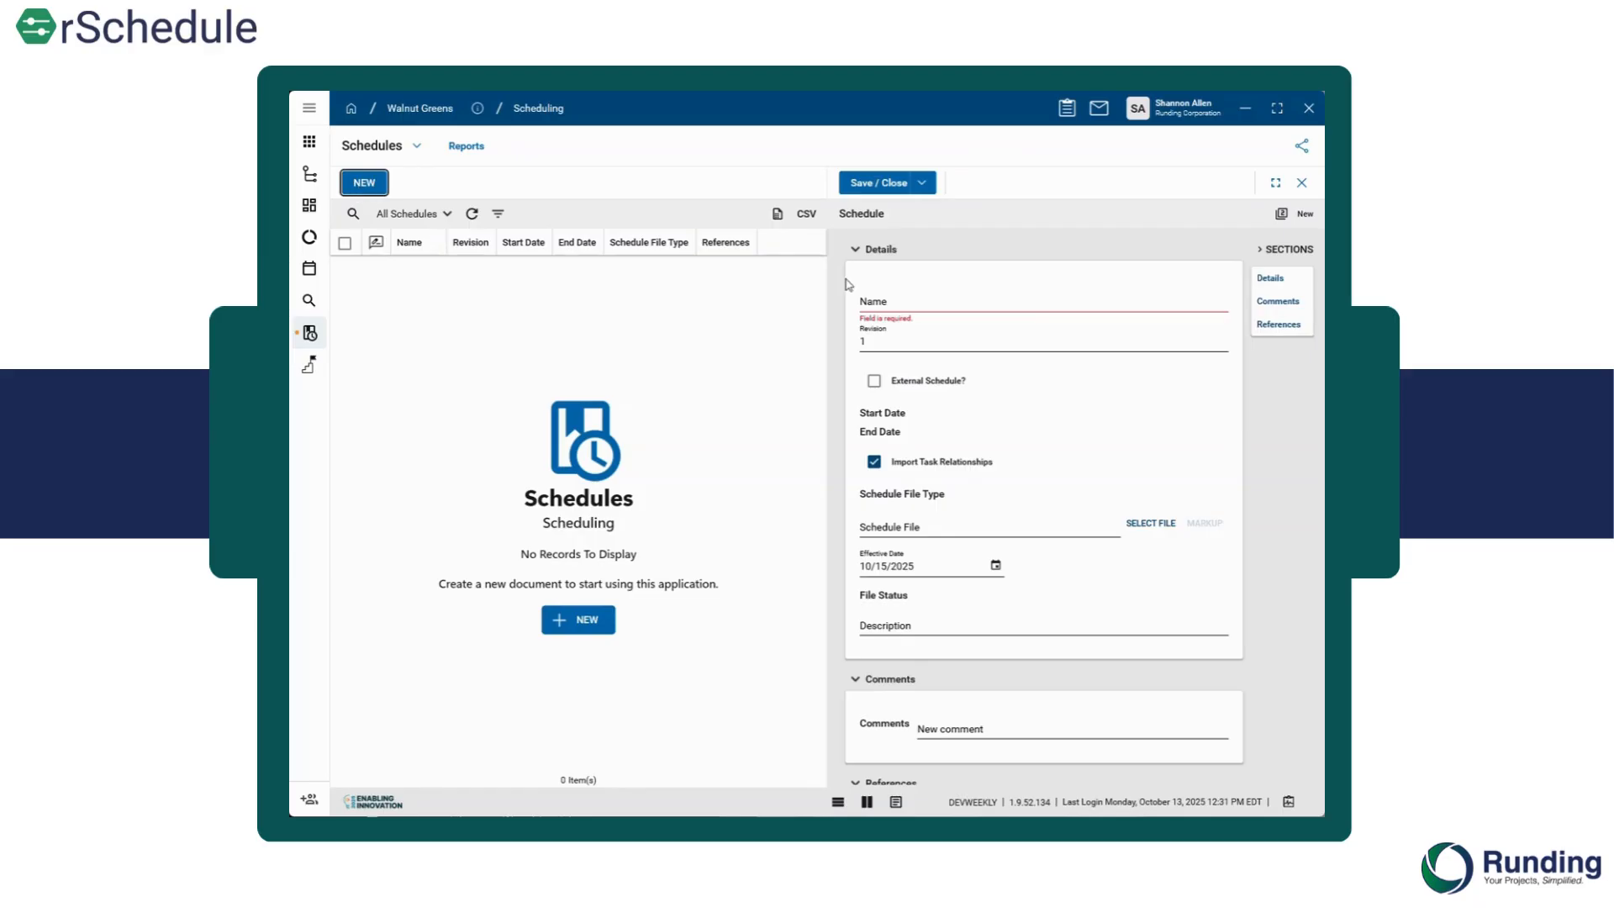
Name the new schedule Site Updates and attach WG Estimate May 1 2025 Update.xer as its schedule file
left_click(879, 304)
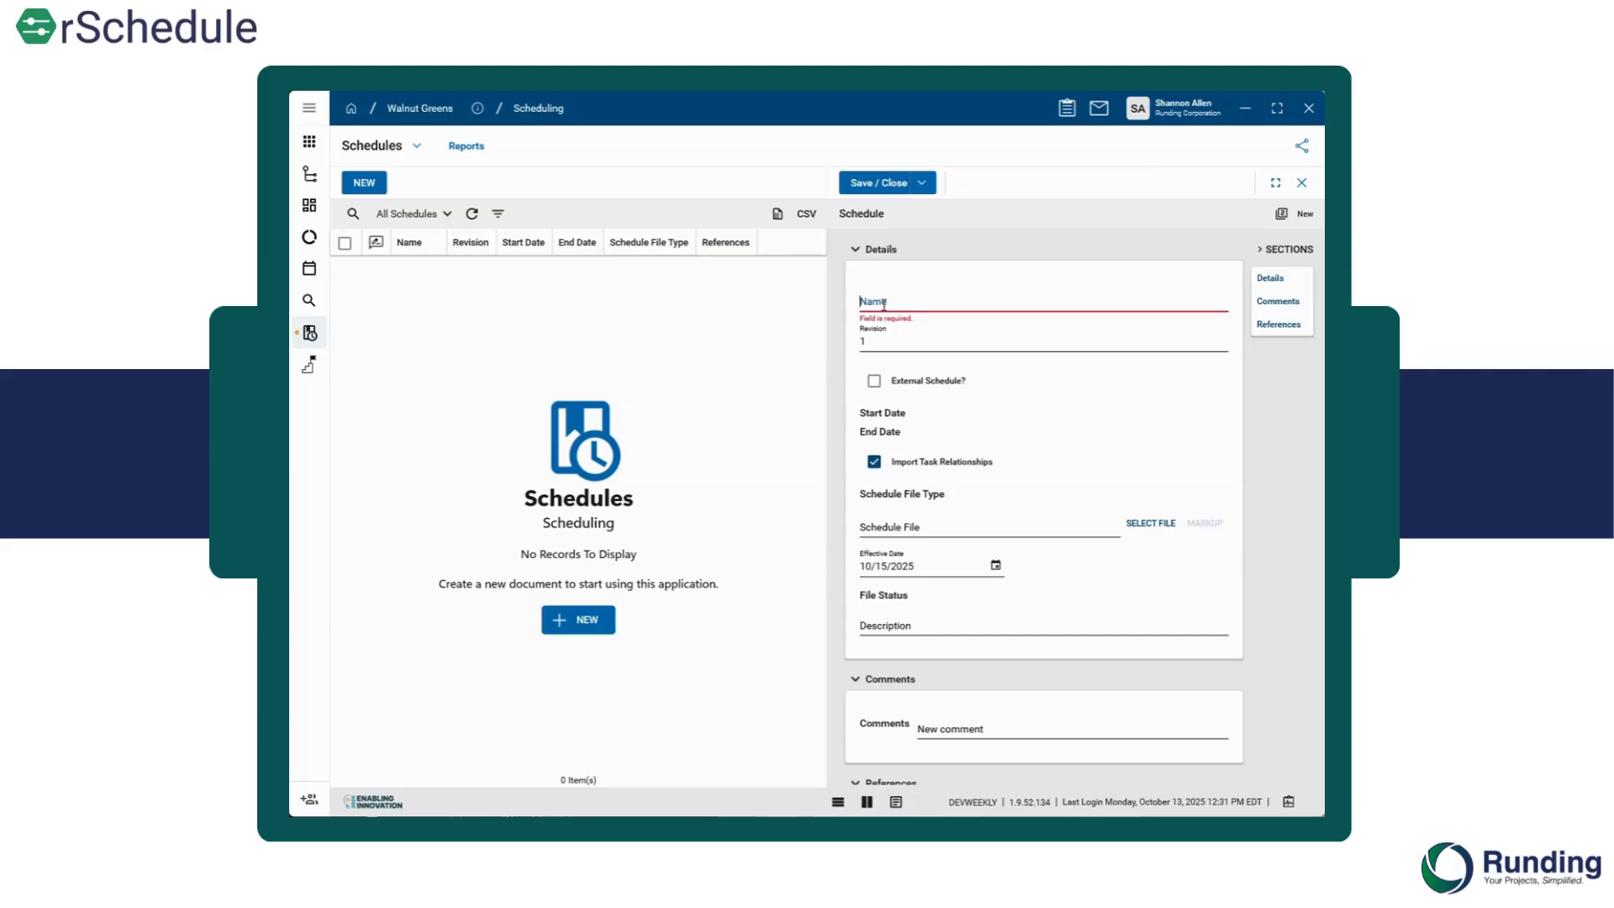
type("Site Updates")
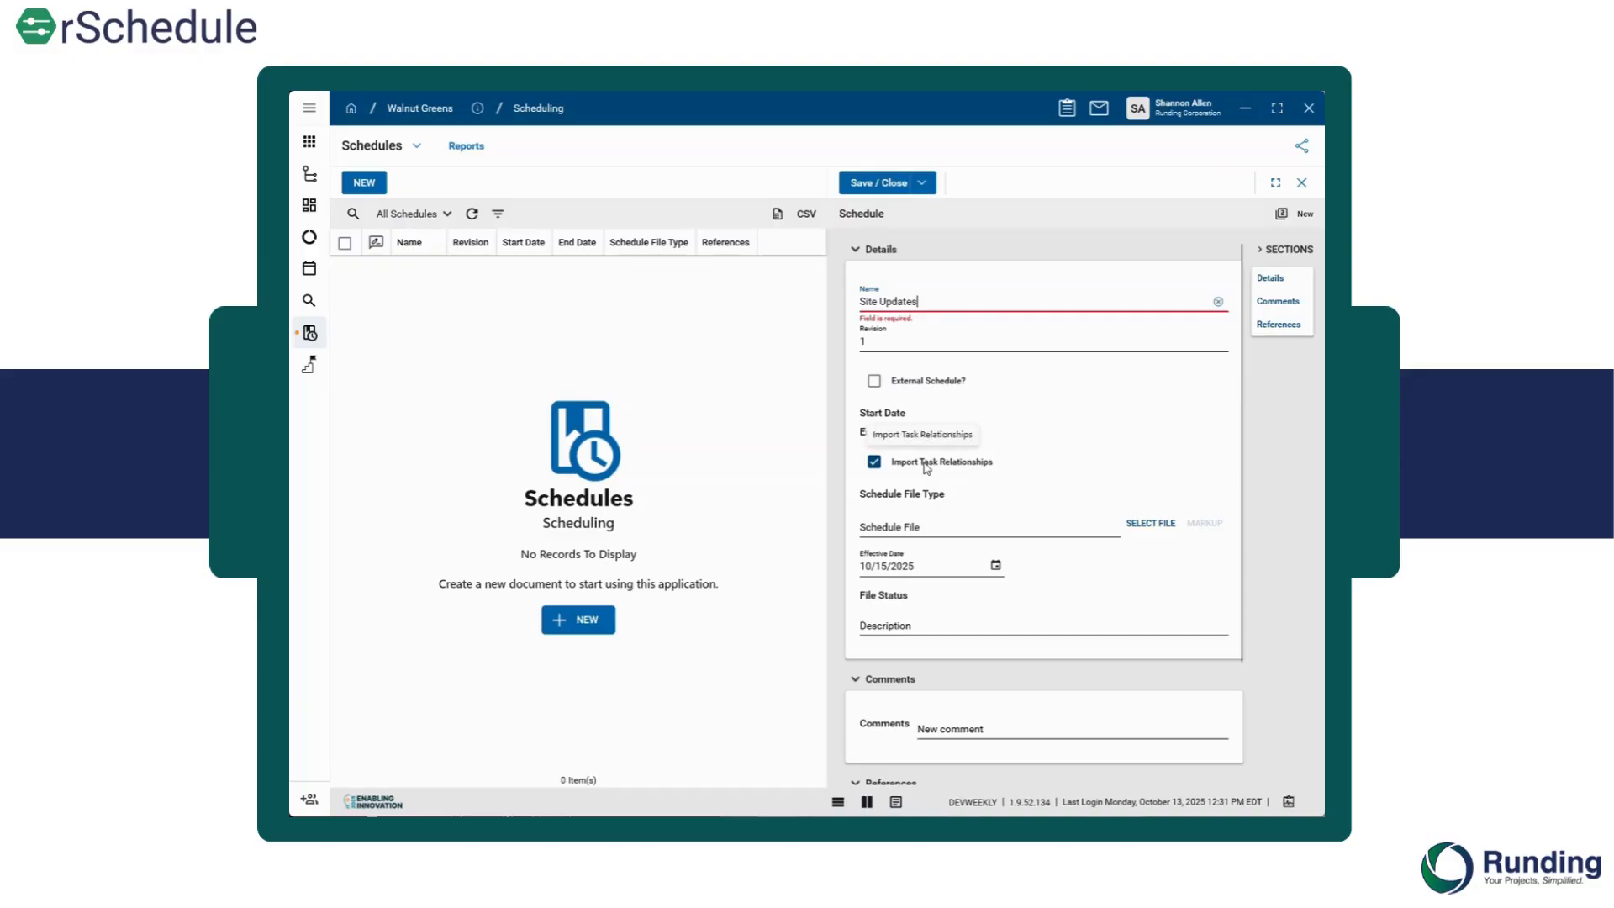
left_click(1164, 528)
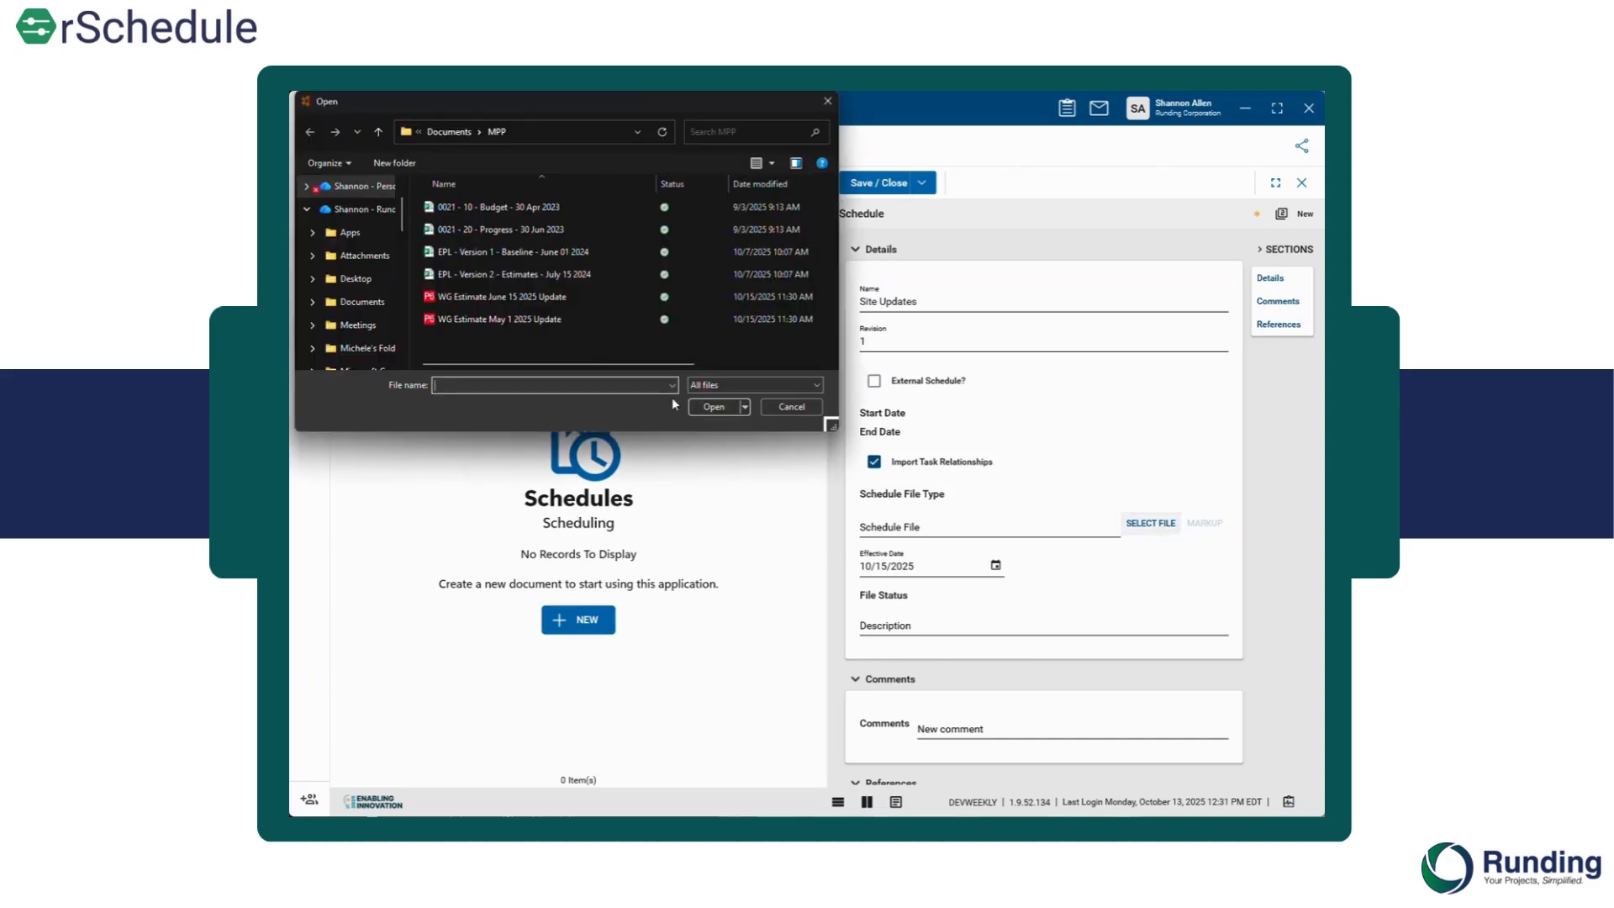
left_click(548, 318)
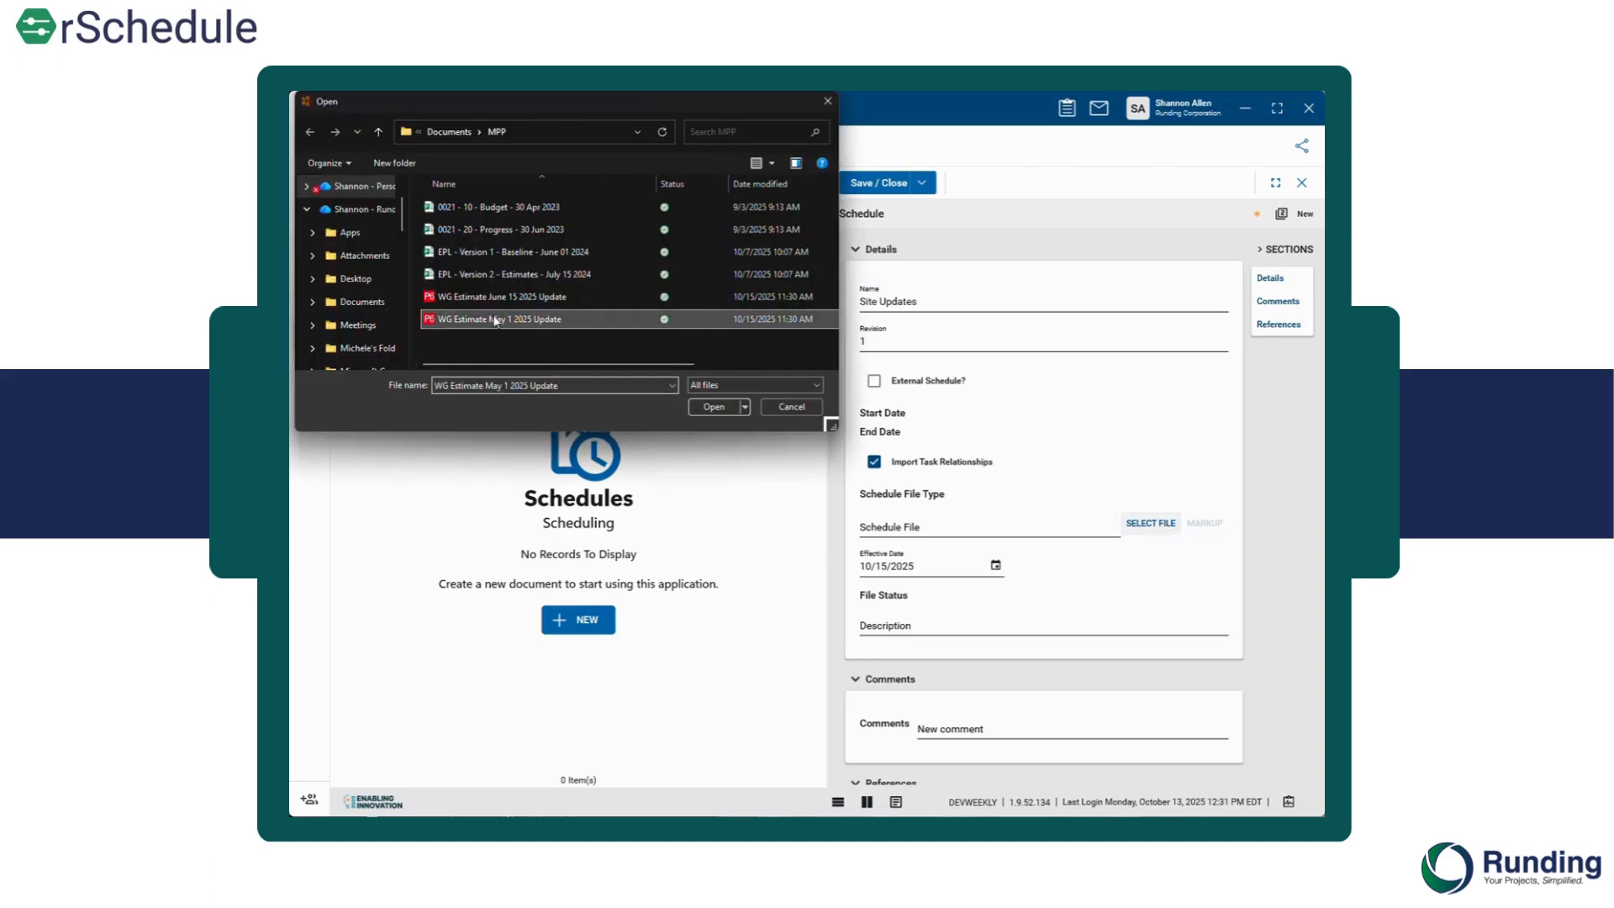
left_click(721, 407)
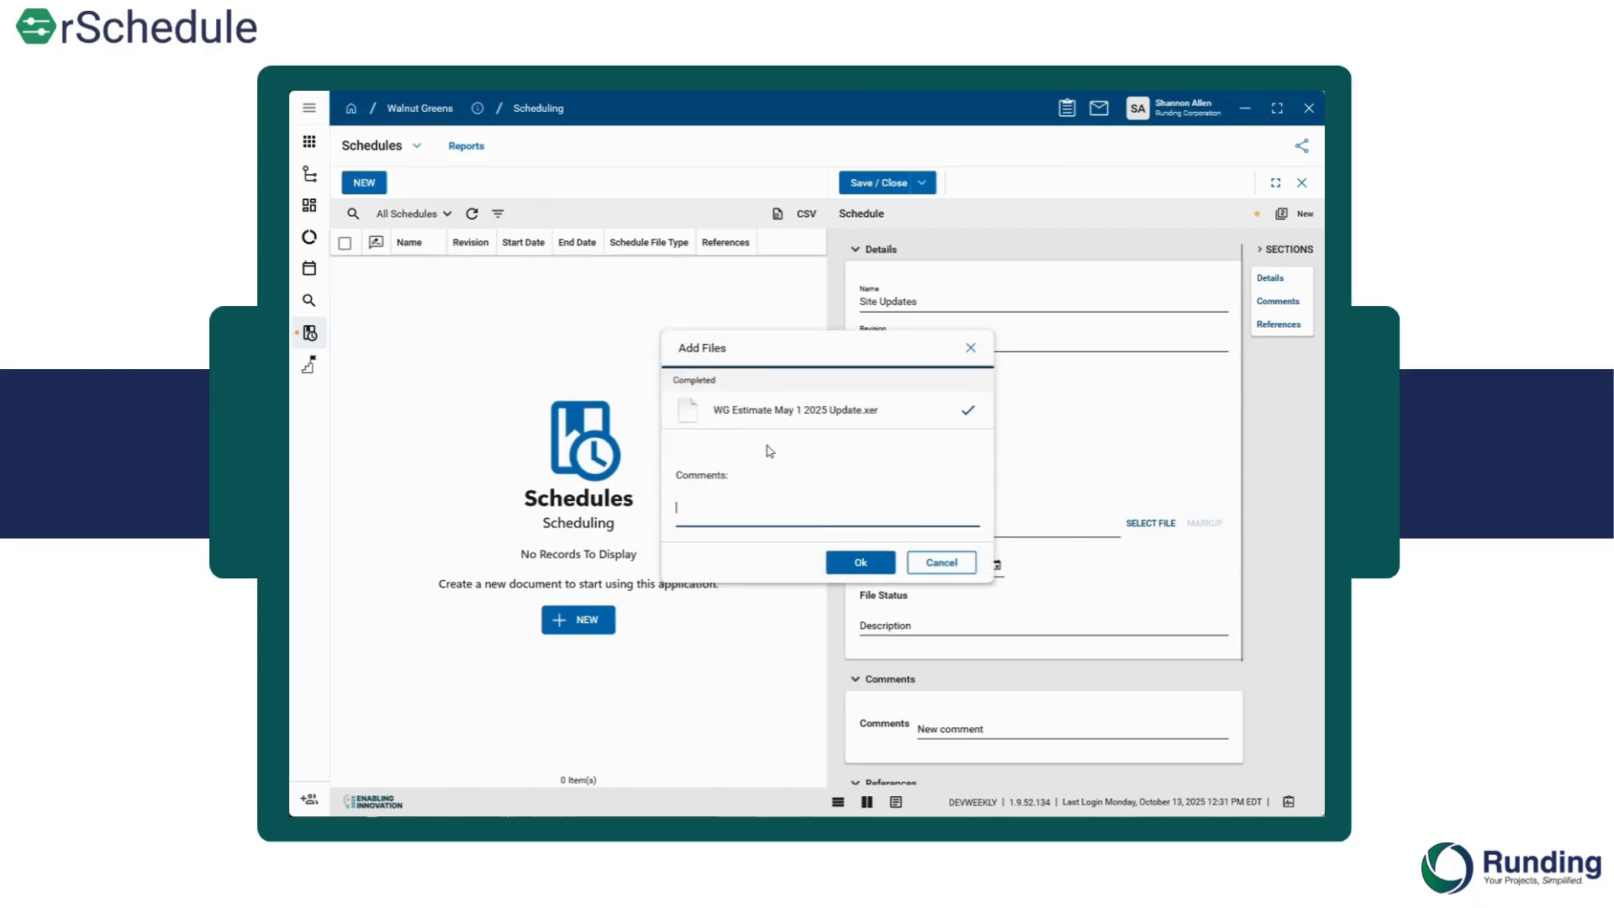
left_click(875, 569)
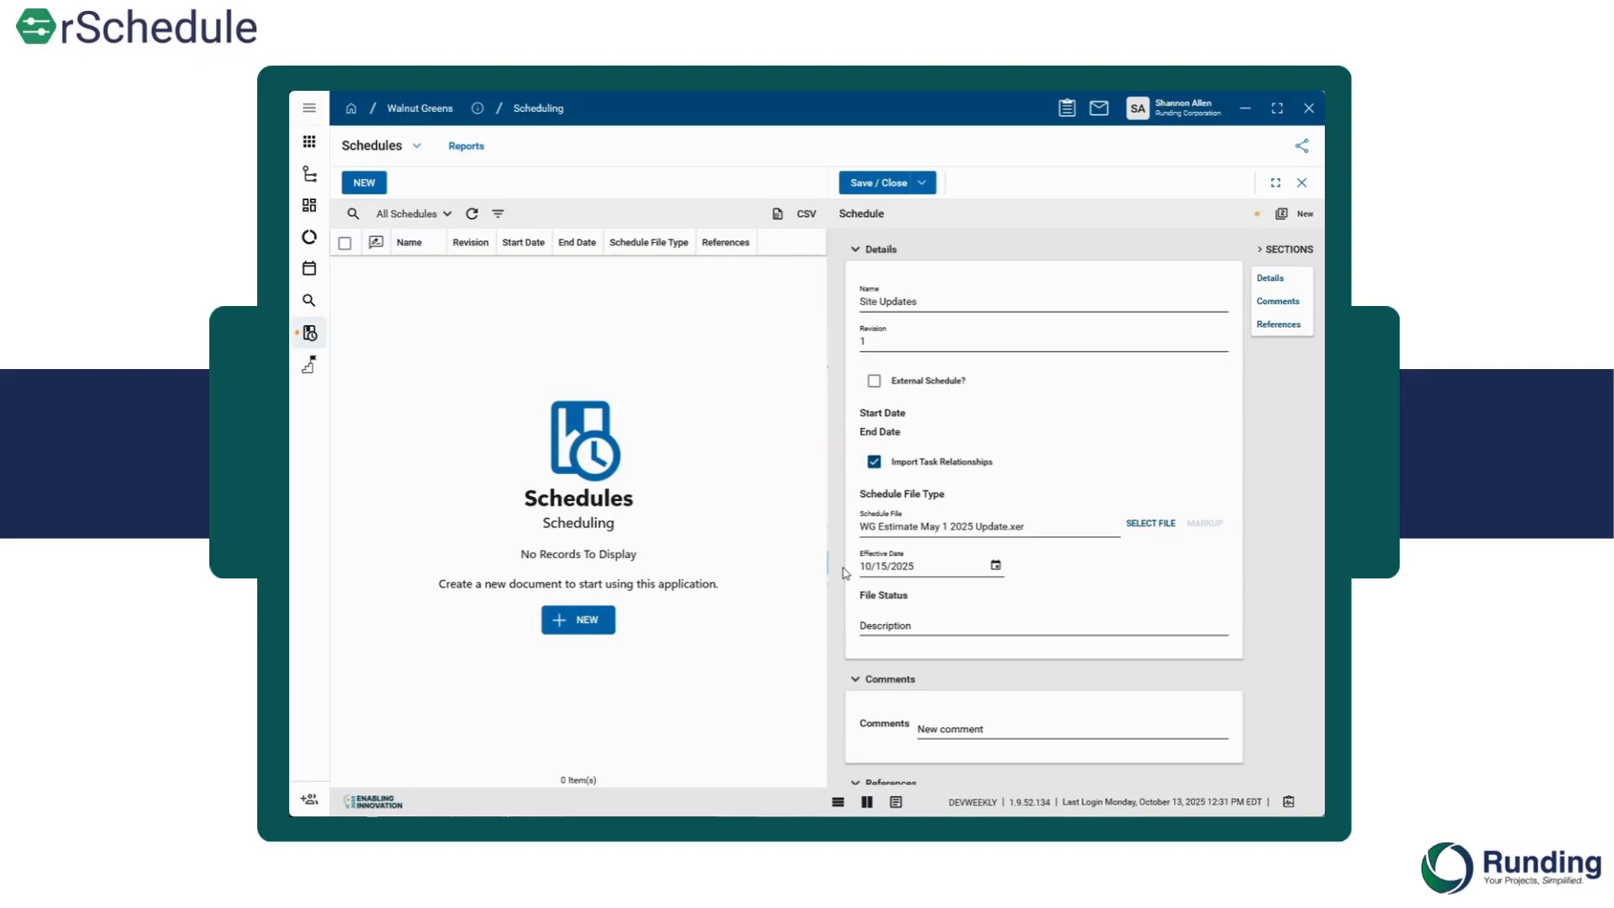
Set the schedule's effective date to 5/1/2025 and save the record
left_click(898, 566)
left_click_drag(931, 568, 824, 569)
type("5/1/25")
left_click(932, 627)
scroll(932, 628, "down", 2)
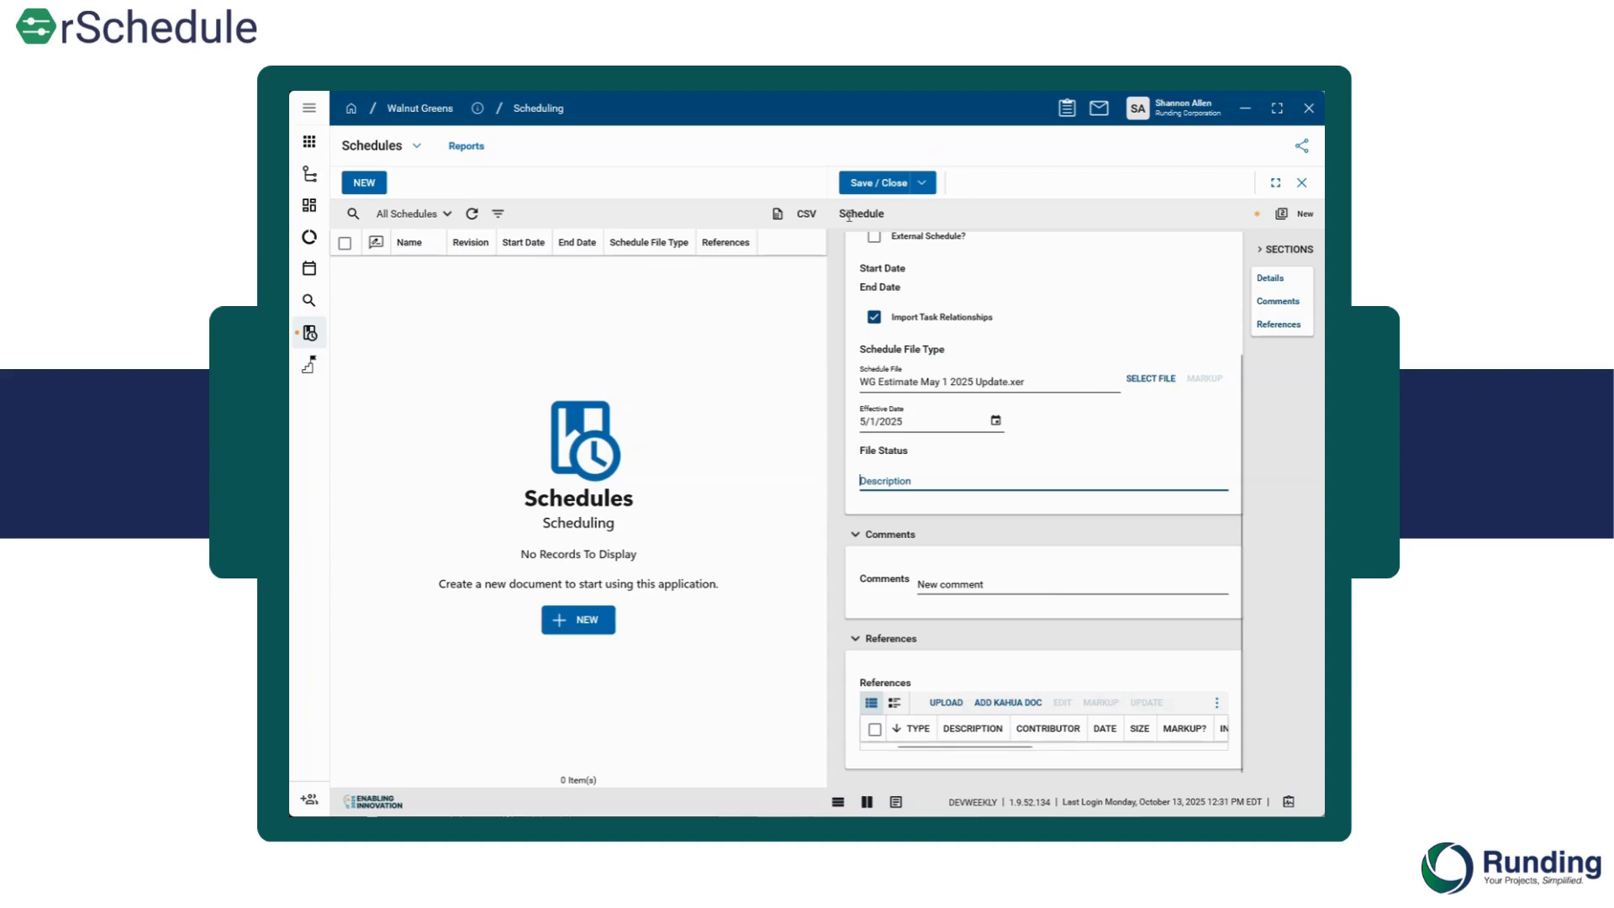
left_click(858, 187)
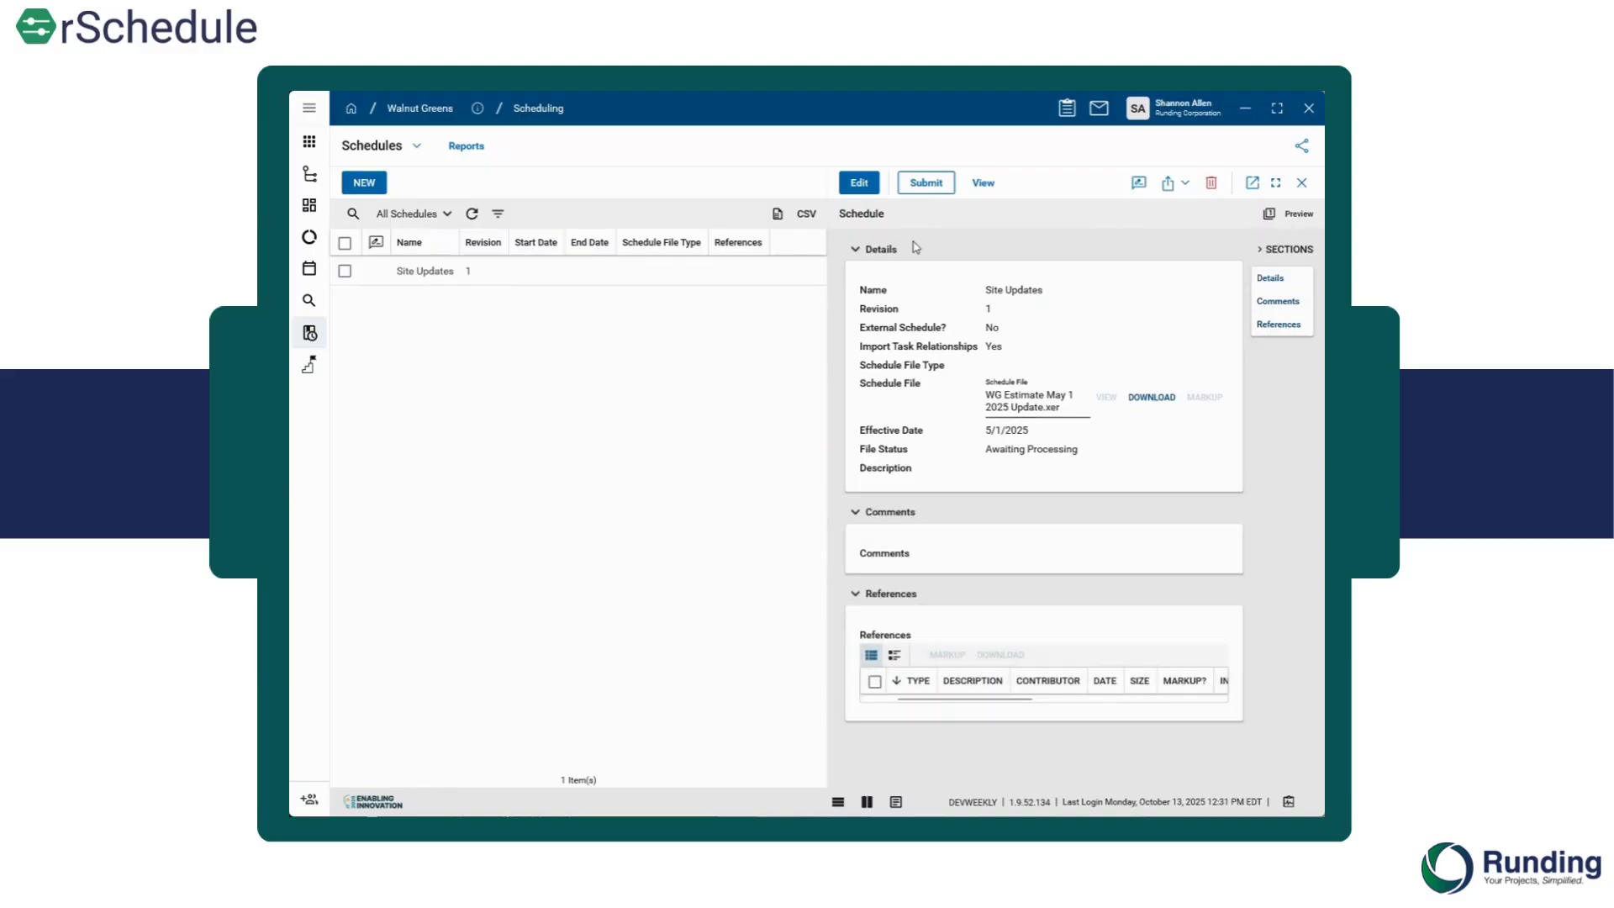
Submit the Site Updates schedule for processing and view its imported schedule tasks
left_click(930, 186)
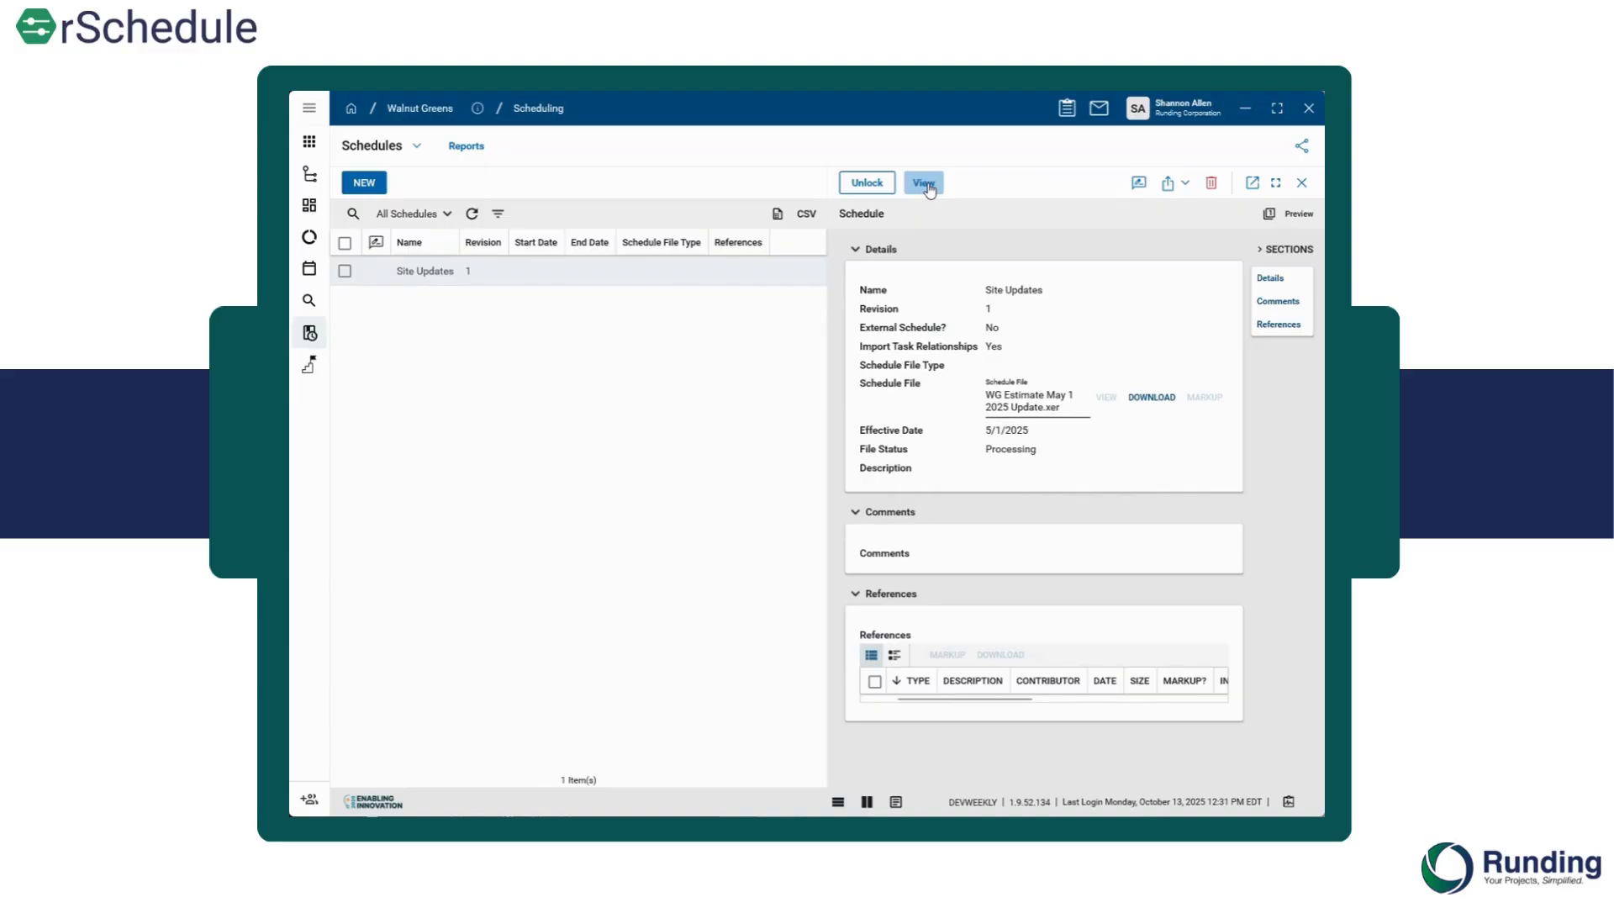
left_click(925, 183)
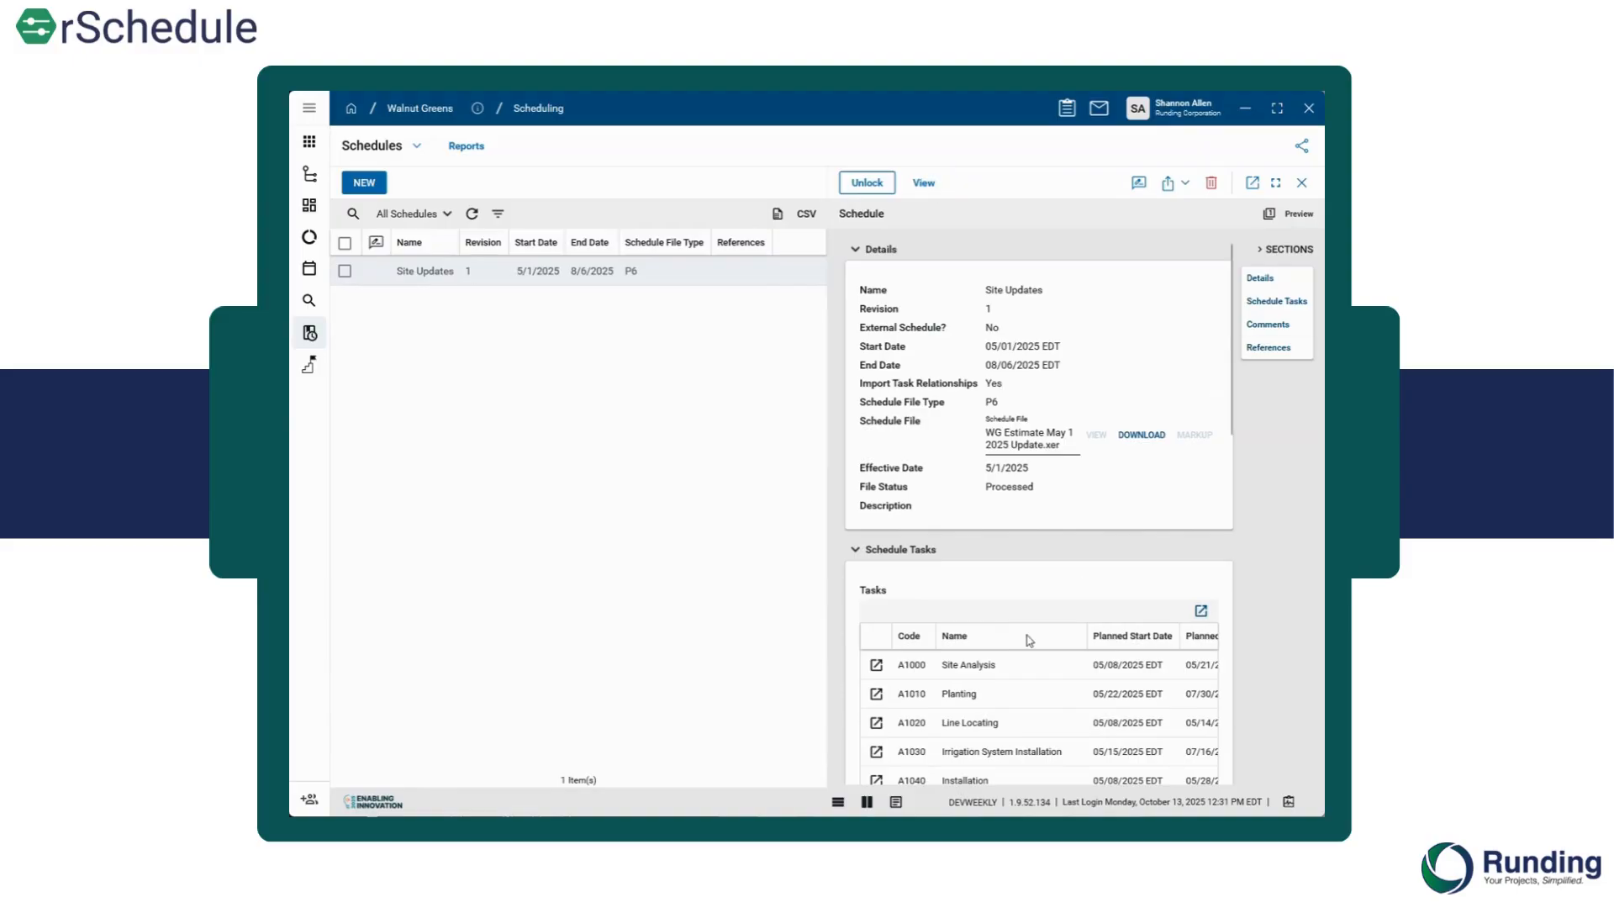
scroll(1040, 655, "down", 1)
scroll(1040, 655, "down", 2)
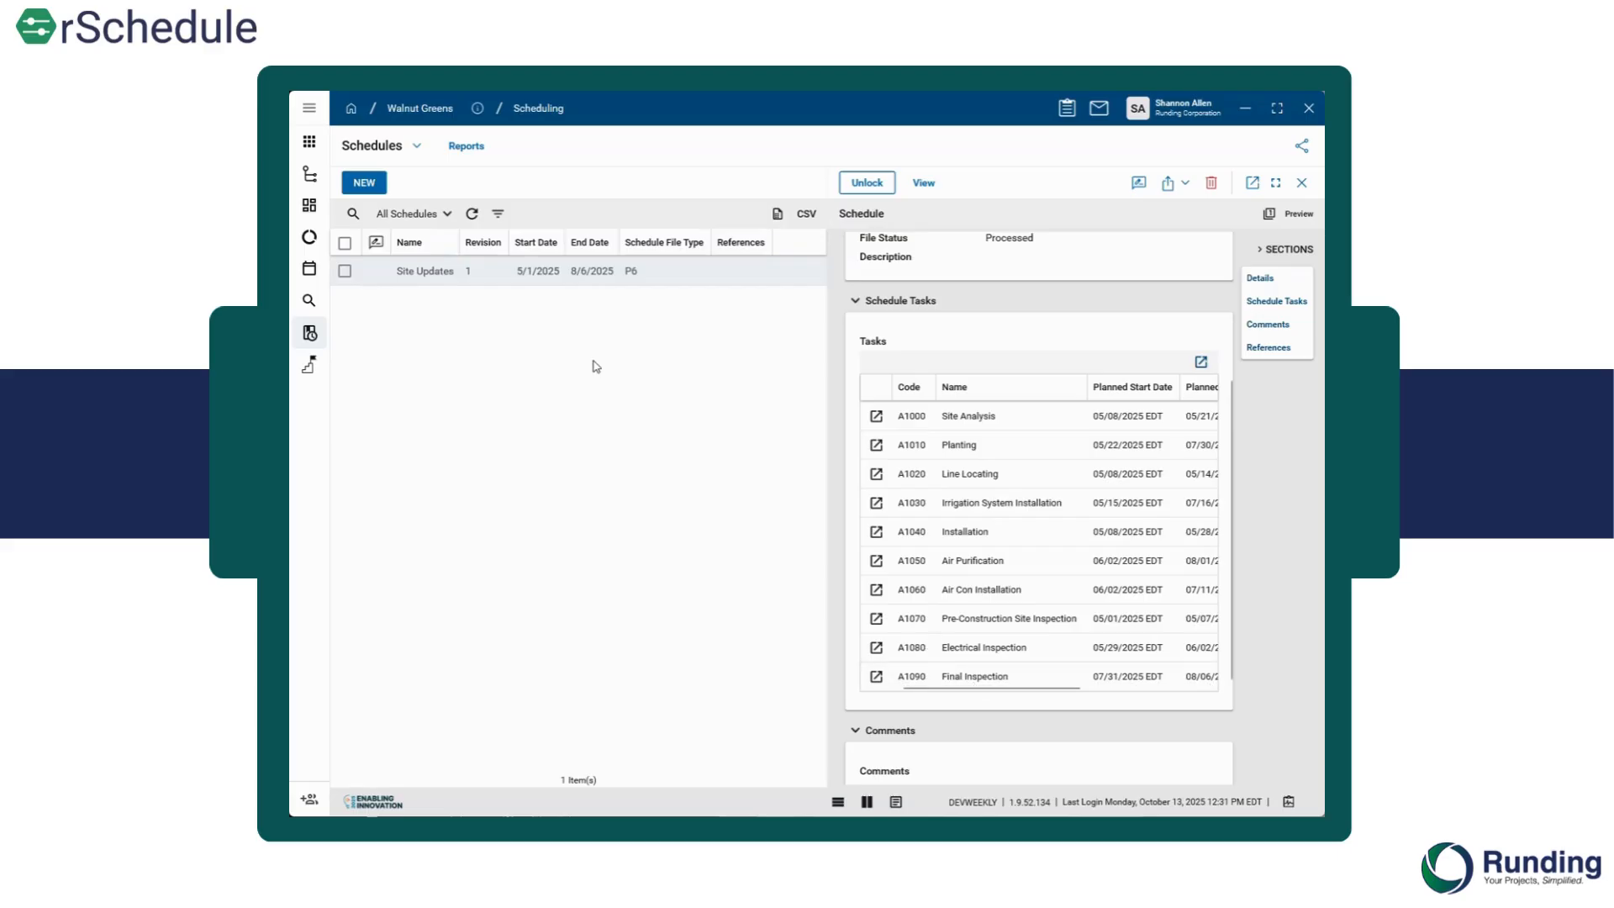
Switch to the Tasks list of the Scheduling app and open the Pre-Construction Site Inspection task
left_click(417, 149)
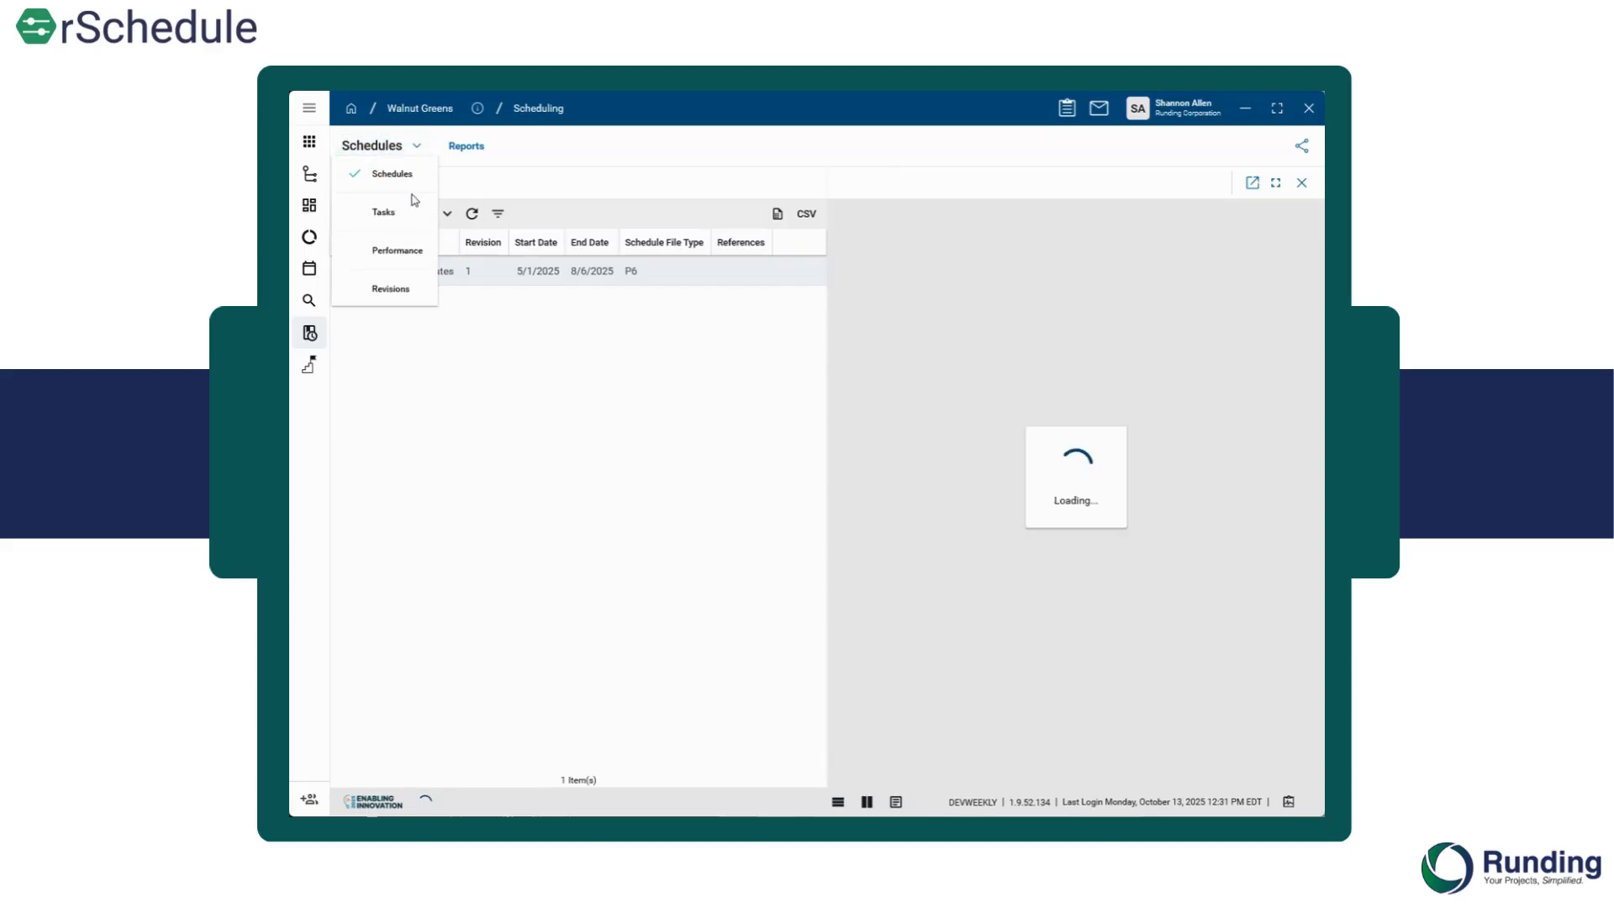
left_click(383, 221)
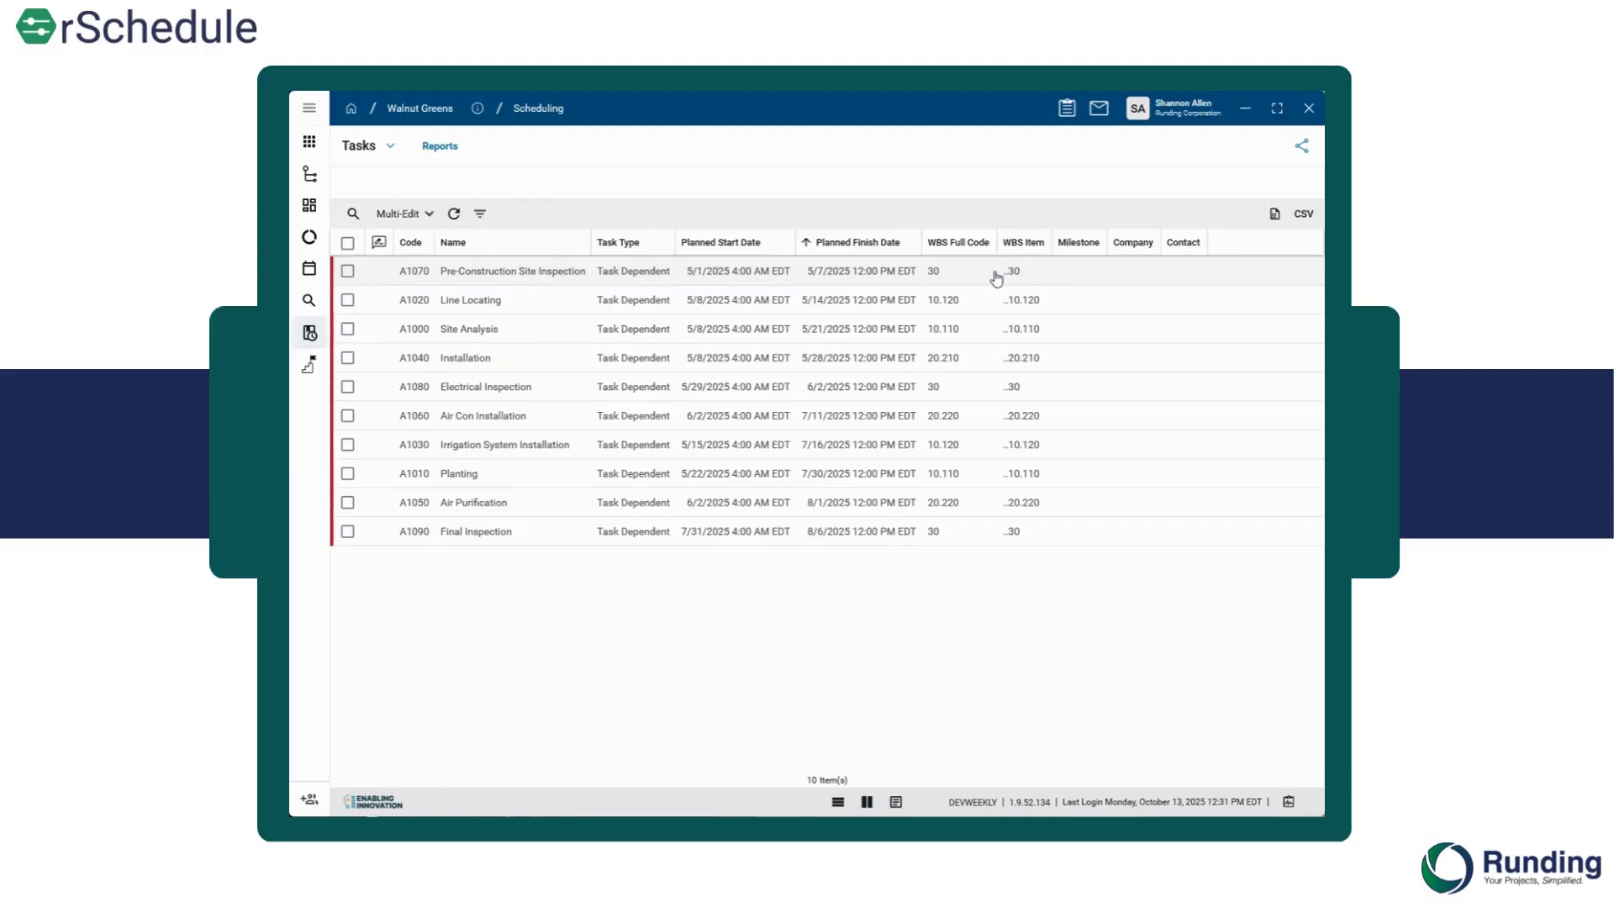
left_click(517, 275)
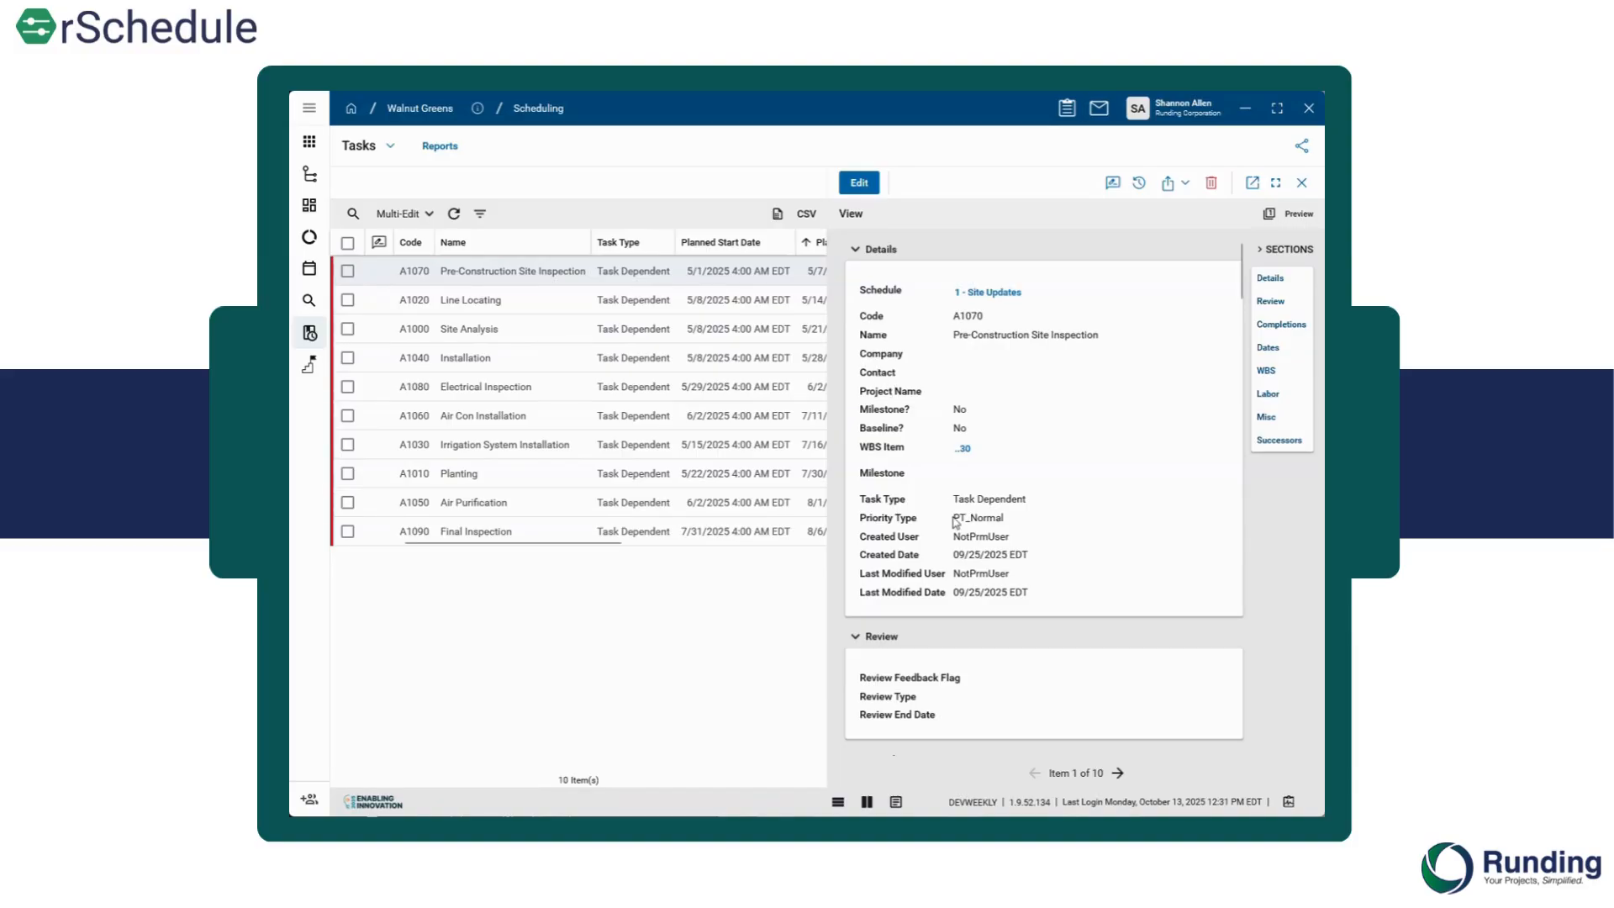
Examine the task's completions, dates, WBS, labor, misc and successors sections
scroll(1031, 519, "down", 3)
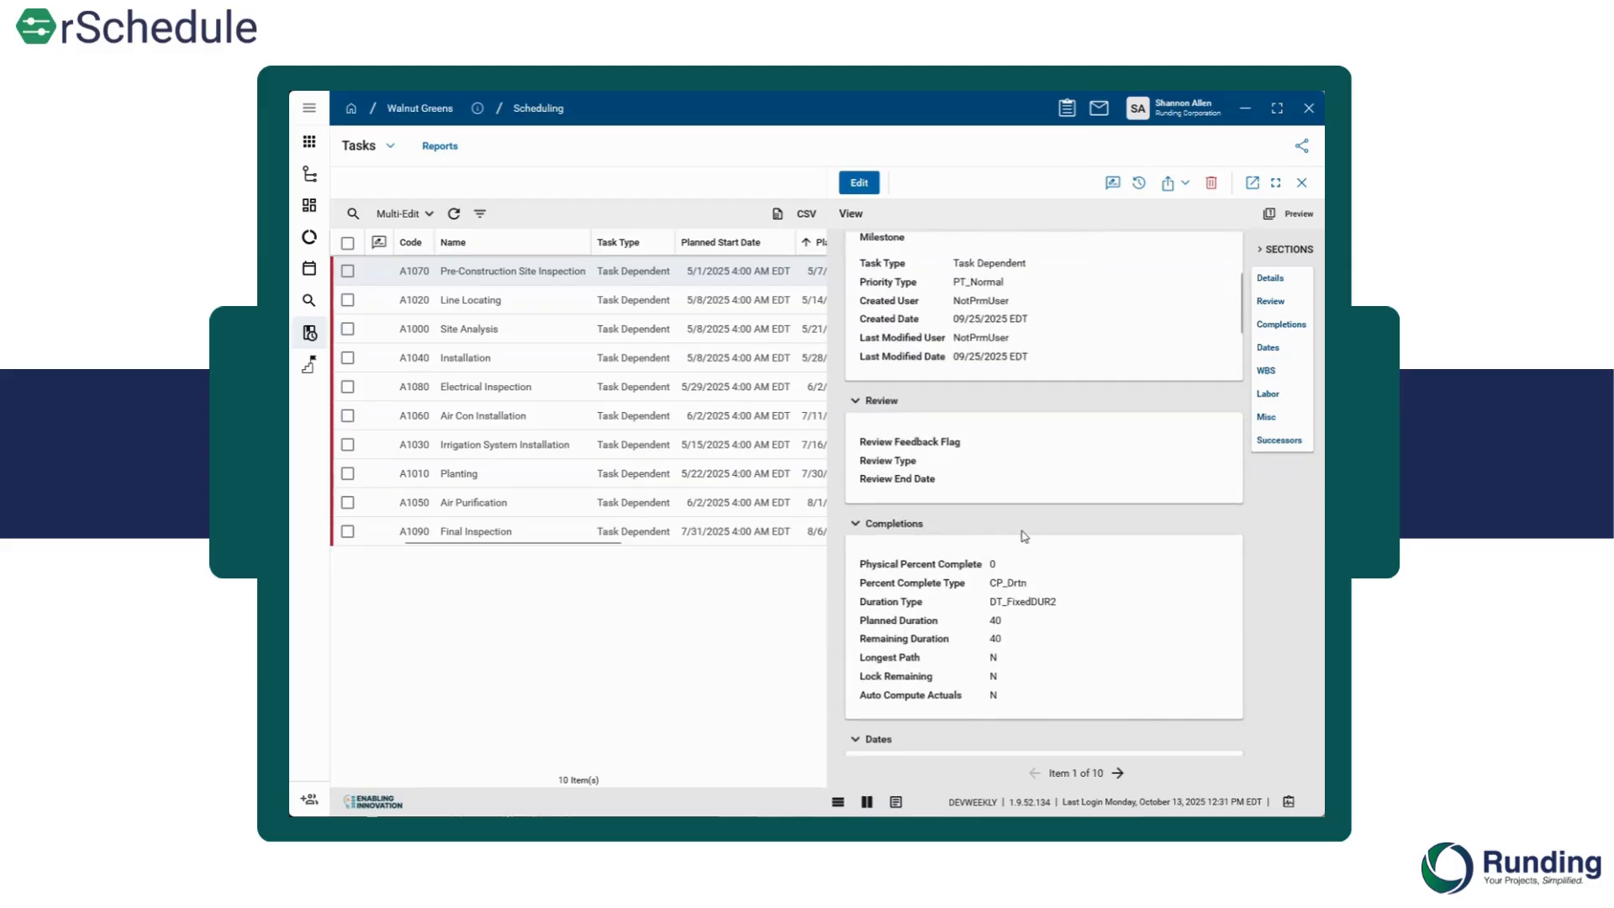
scroll(1026, 536, "down", 2)
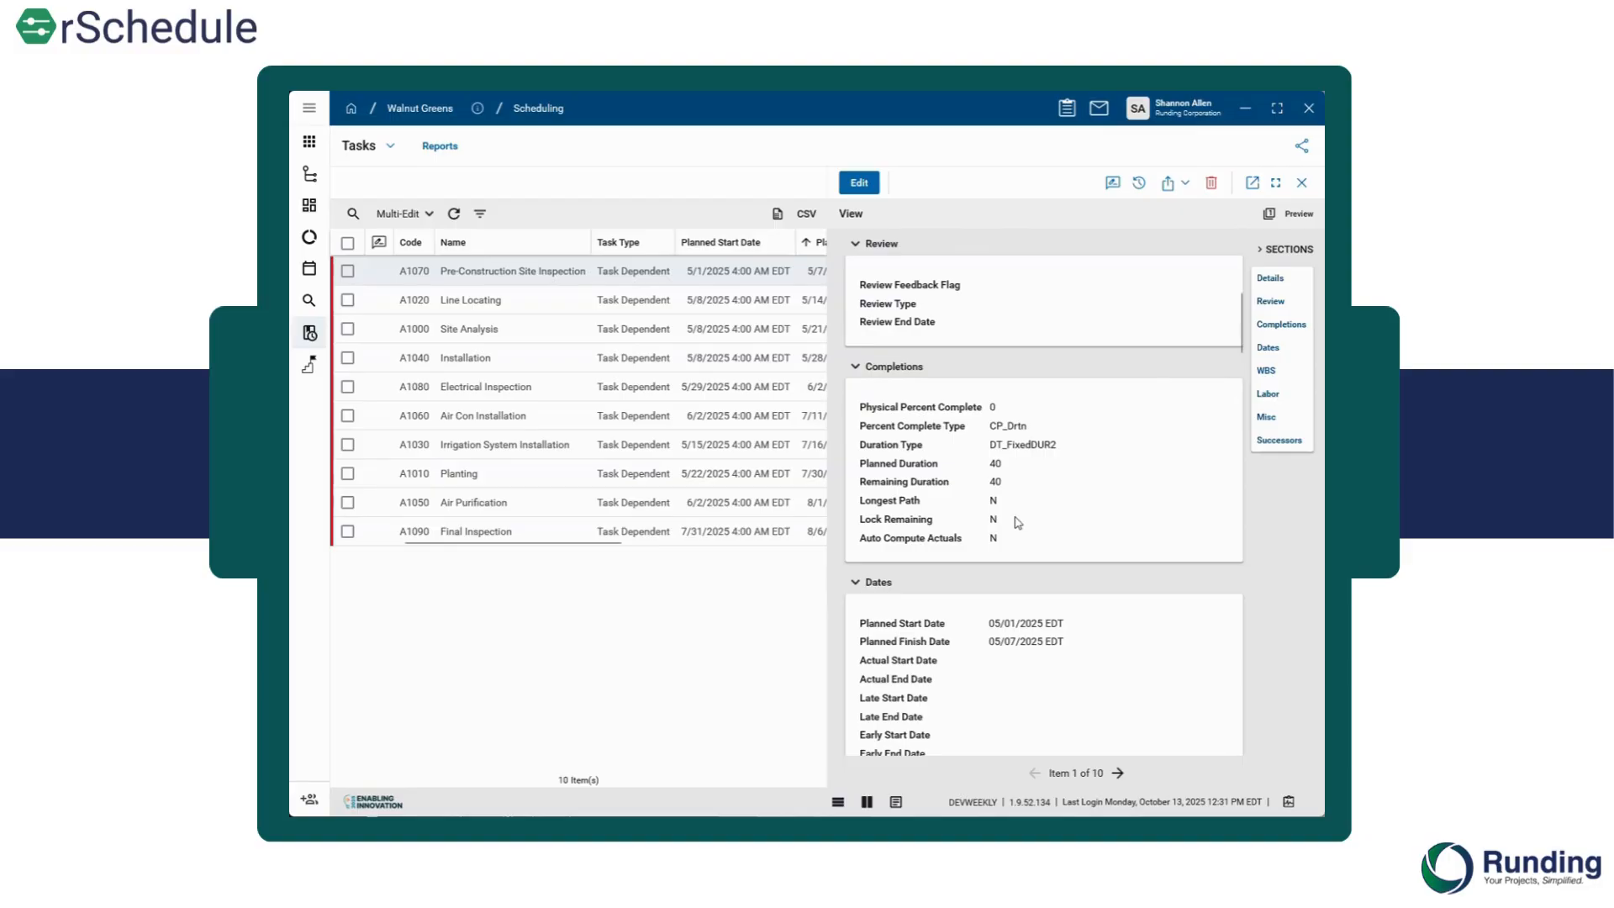
scroll(950, 461, "down", 3)
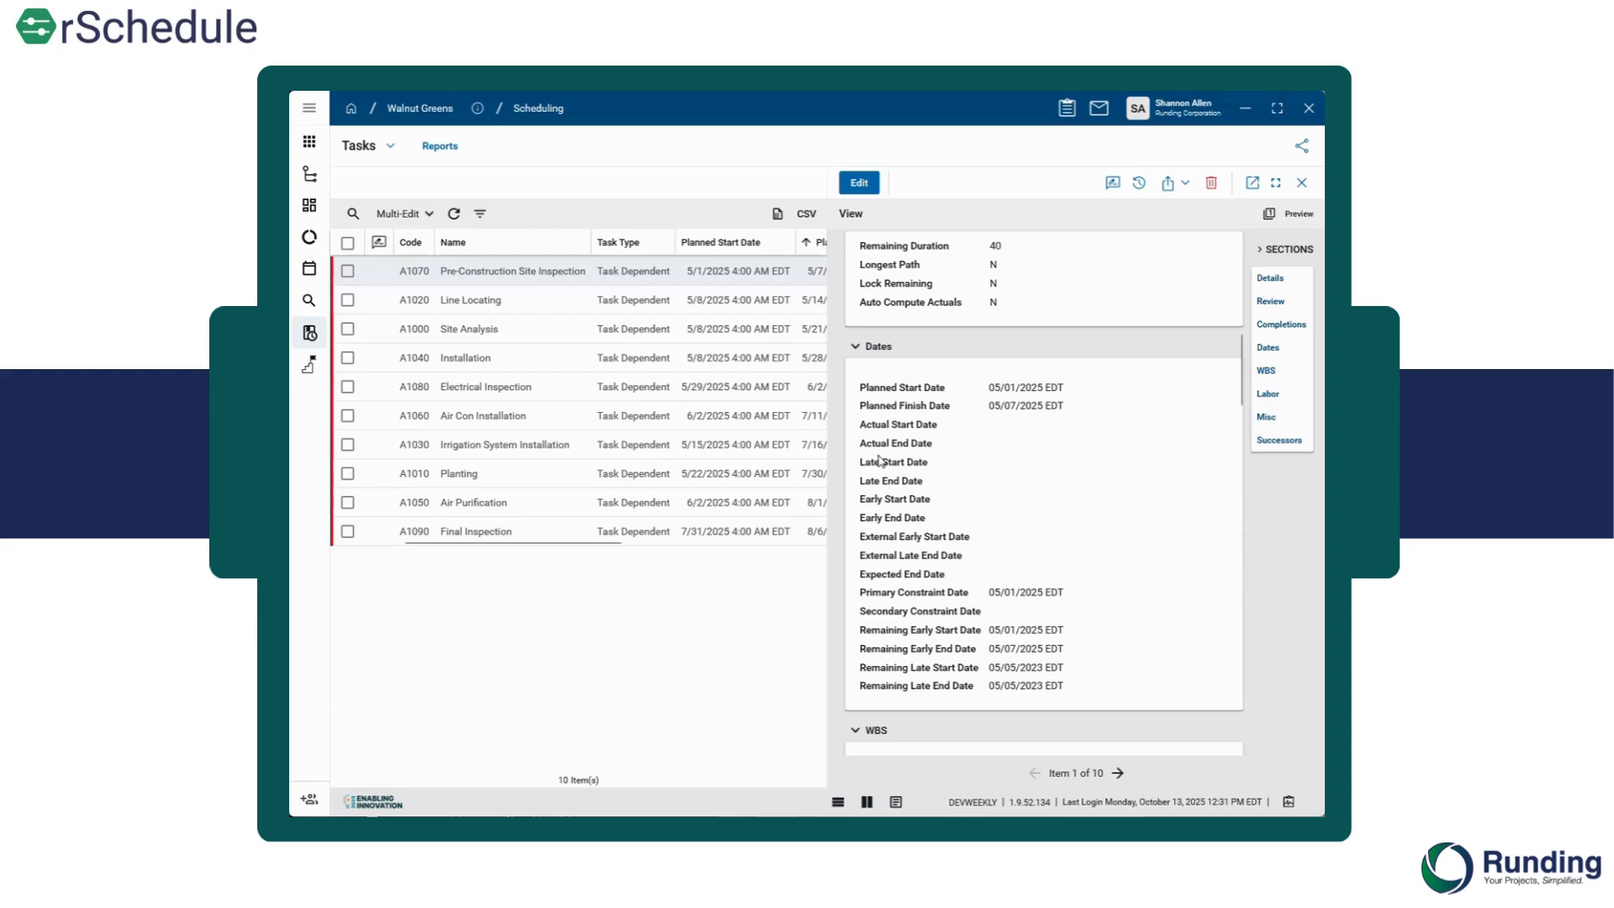
scroll(971, 660, "down", 2)
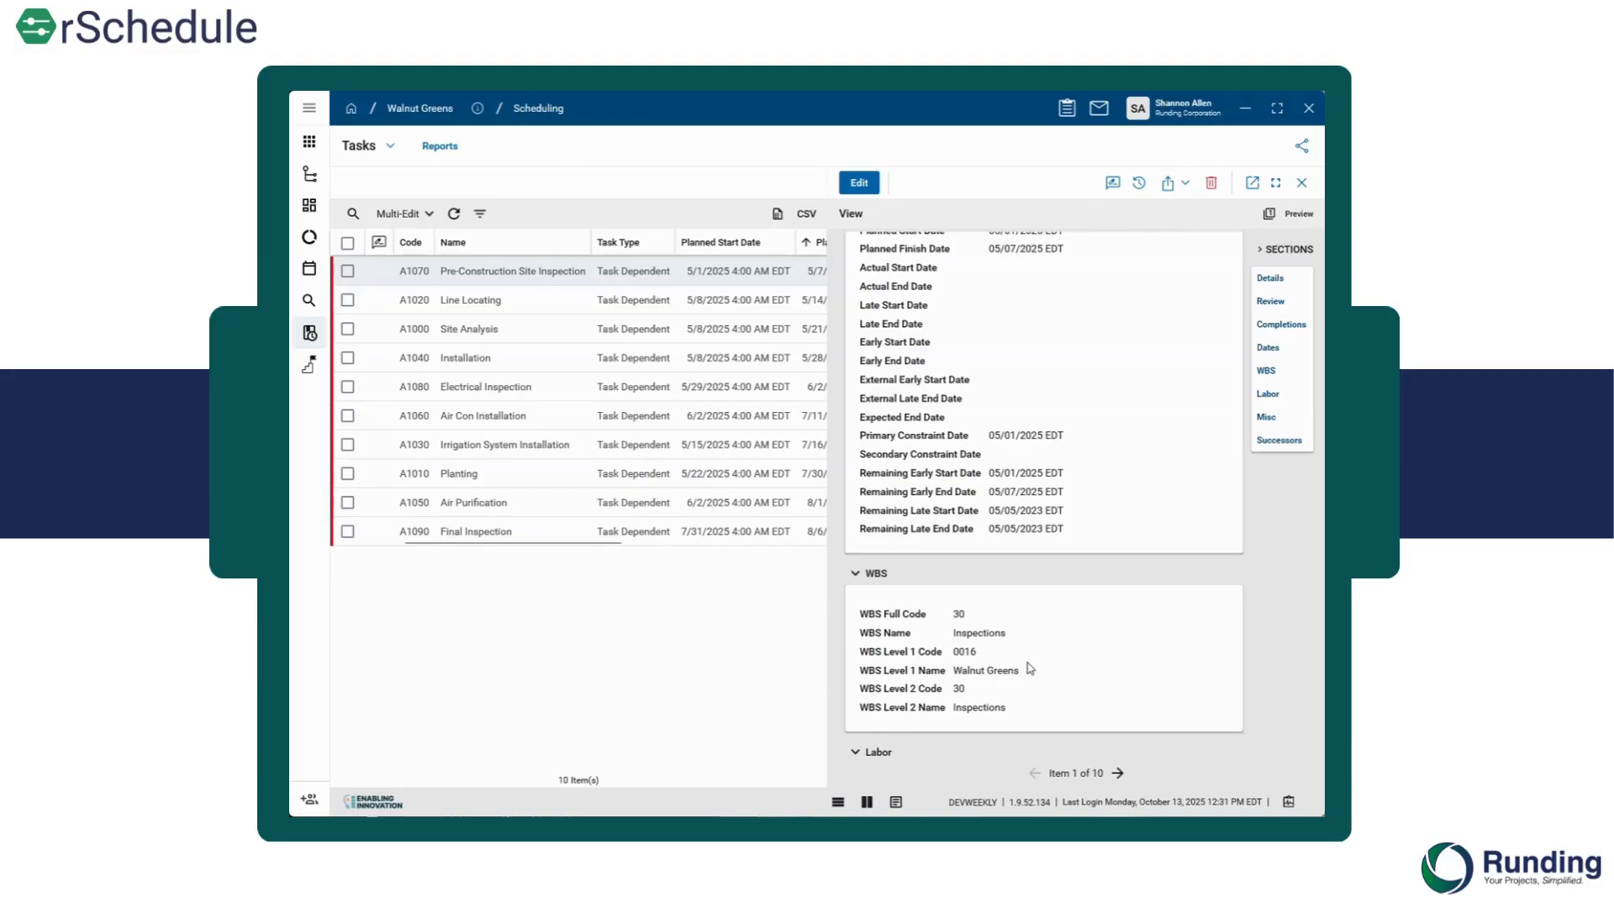
scroll(1029, 664, "down", 5)
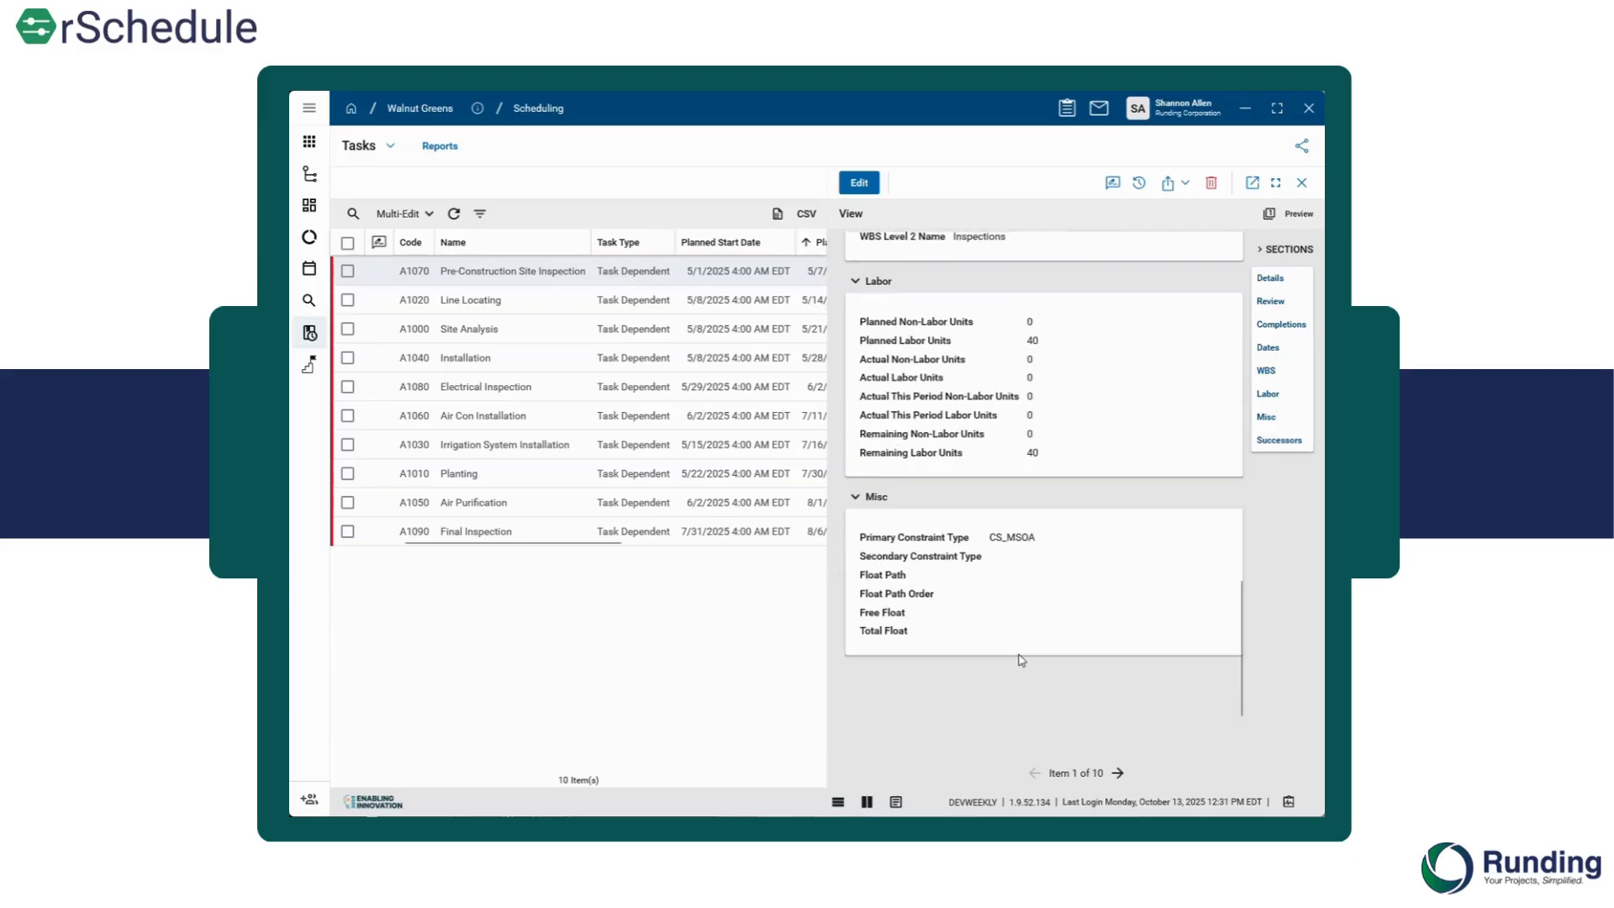
scroll(989, 560, "down", 2)
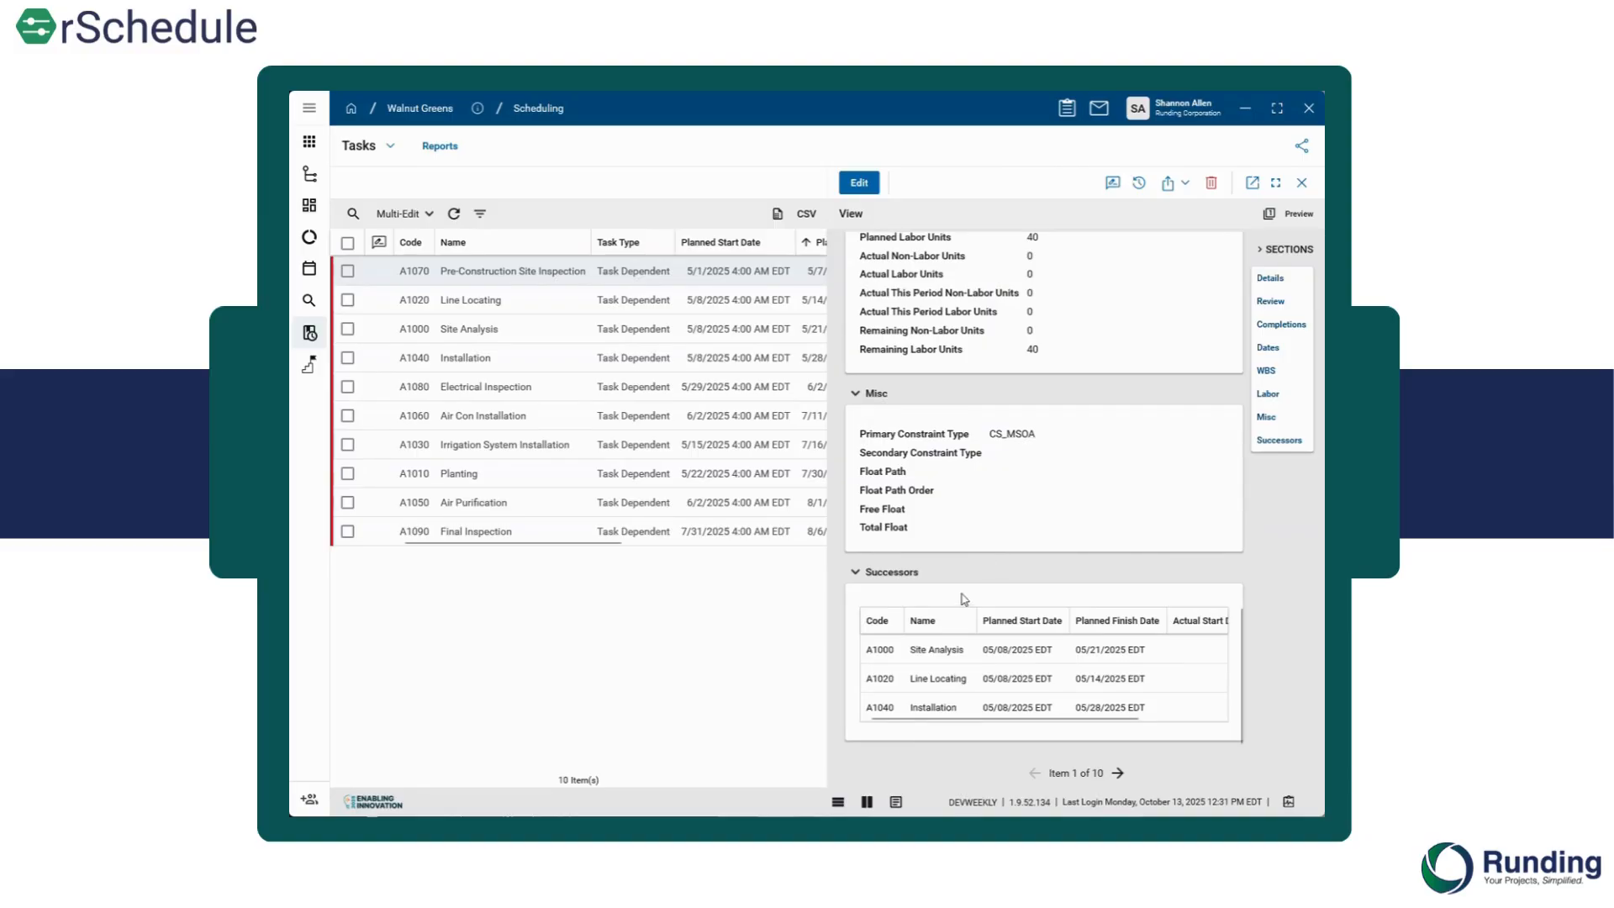
scroll(965, 601, "up", 1)
scroll(964, 601, "up", 15)
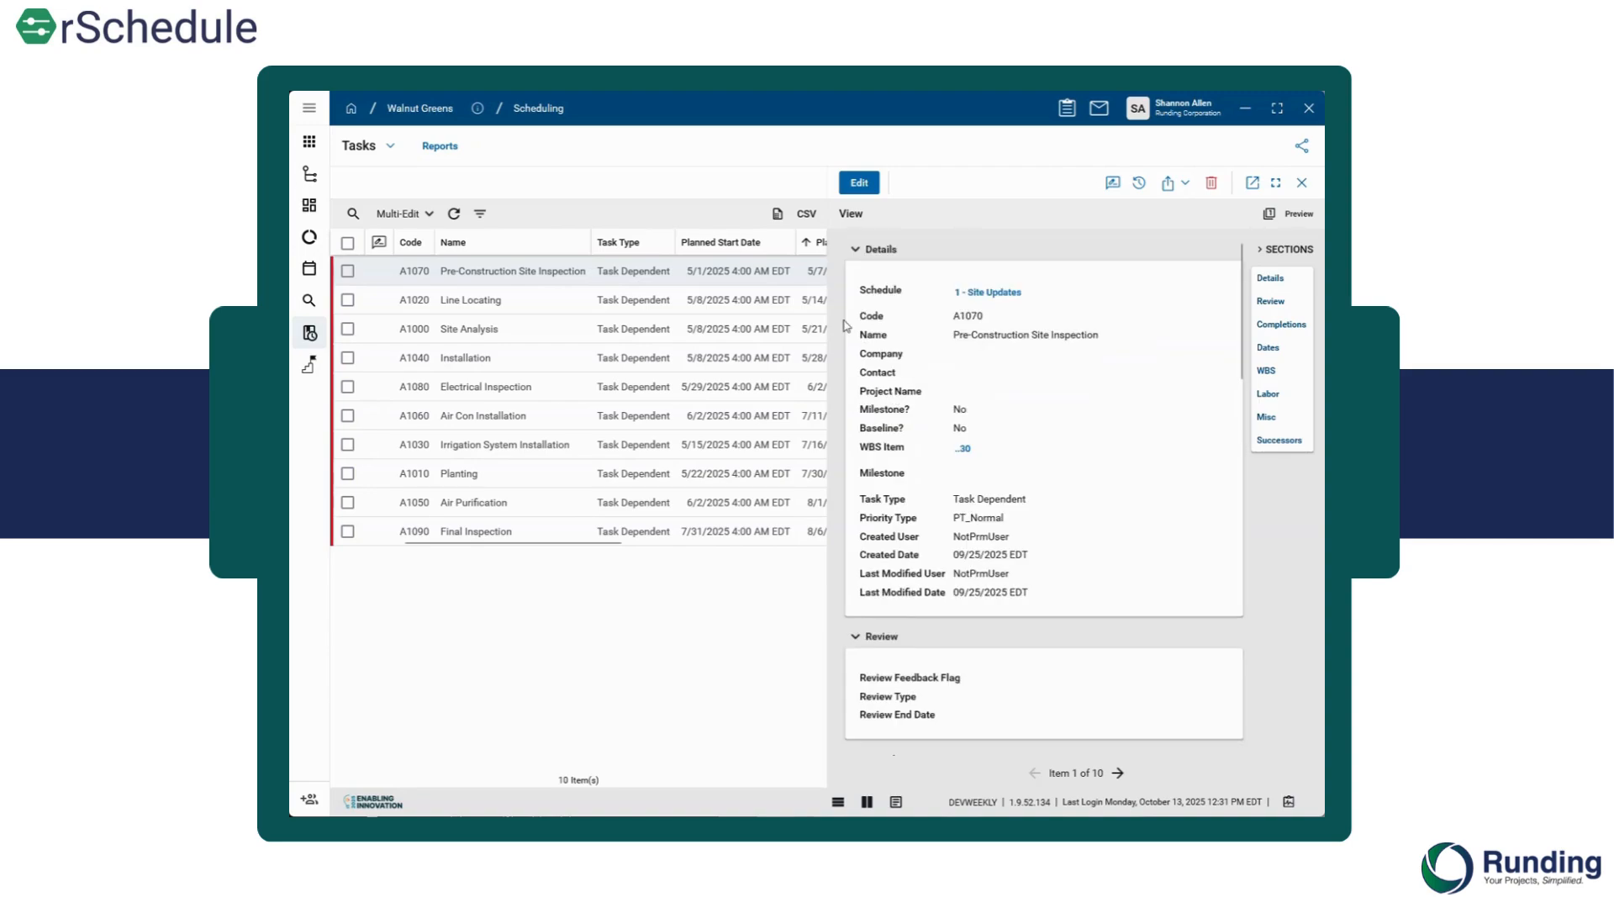
Save the Pre-Construction Site Inspection task with milestone 0001 - Pre-Construction, and check that milestone's estimated dates in the Milestones app
left_click(860, 182)
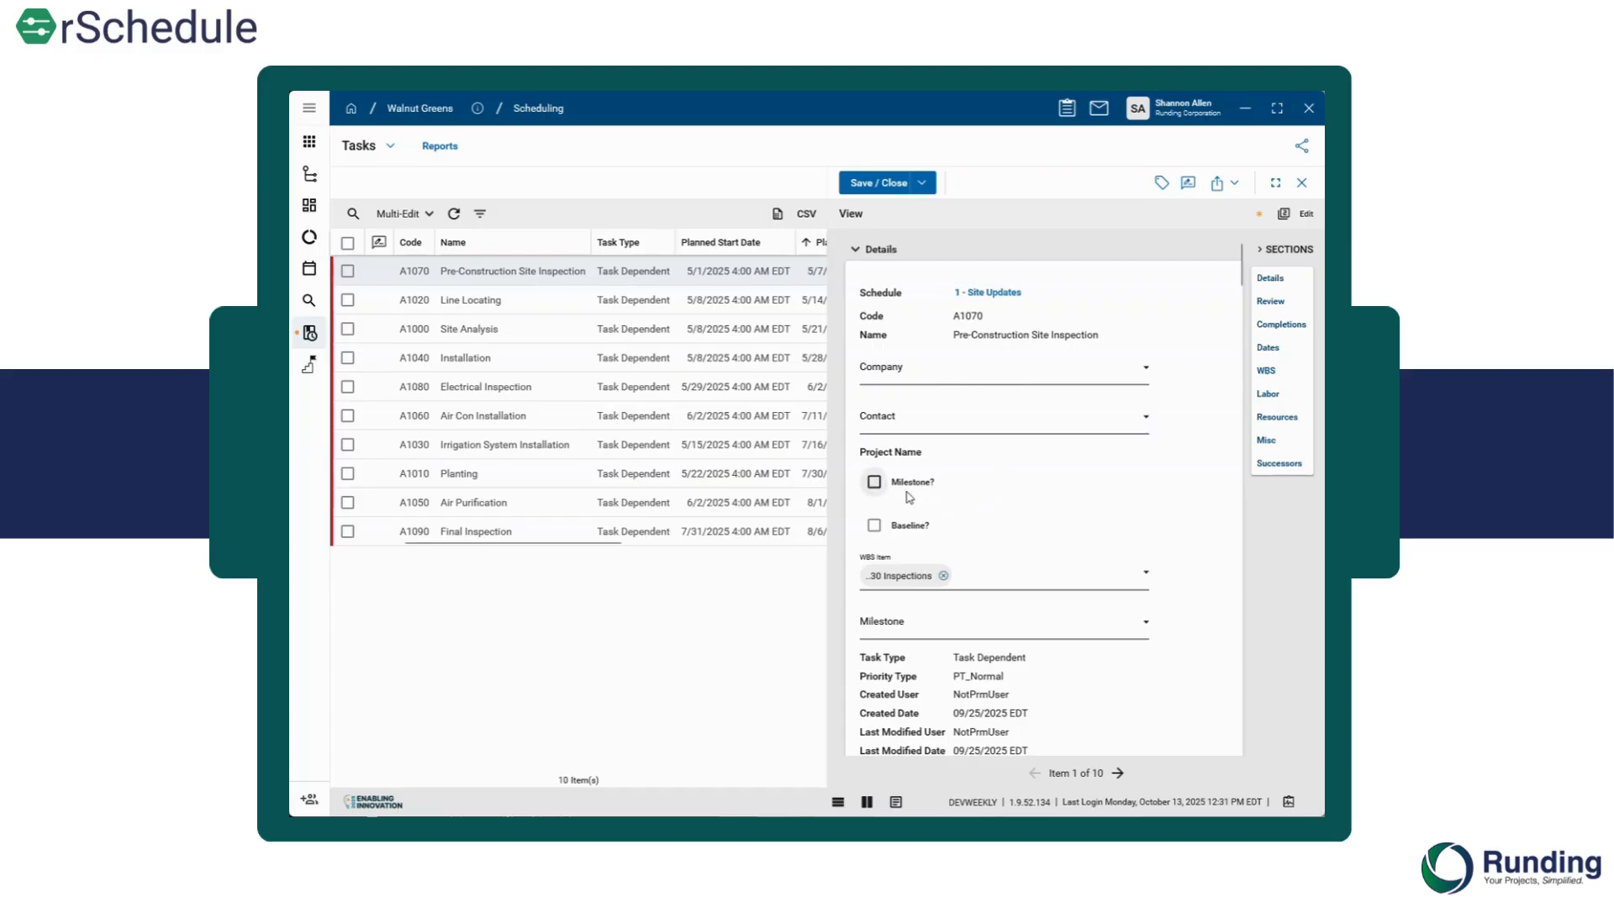
scroll(1020, 535, "down", 1)
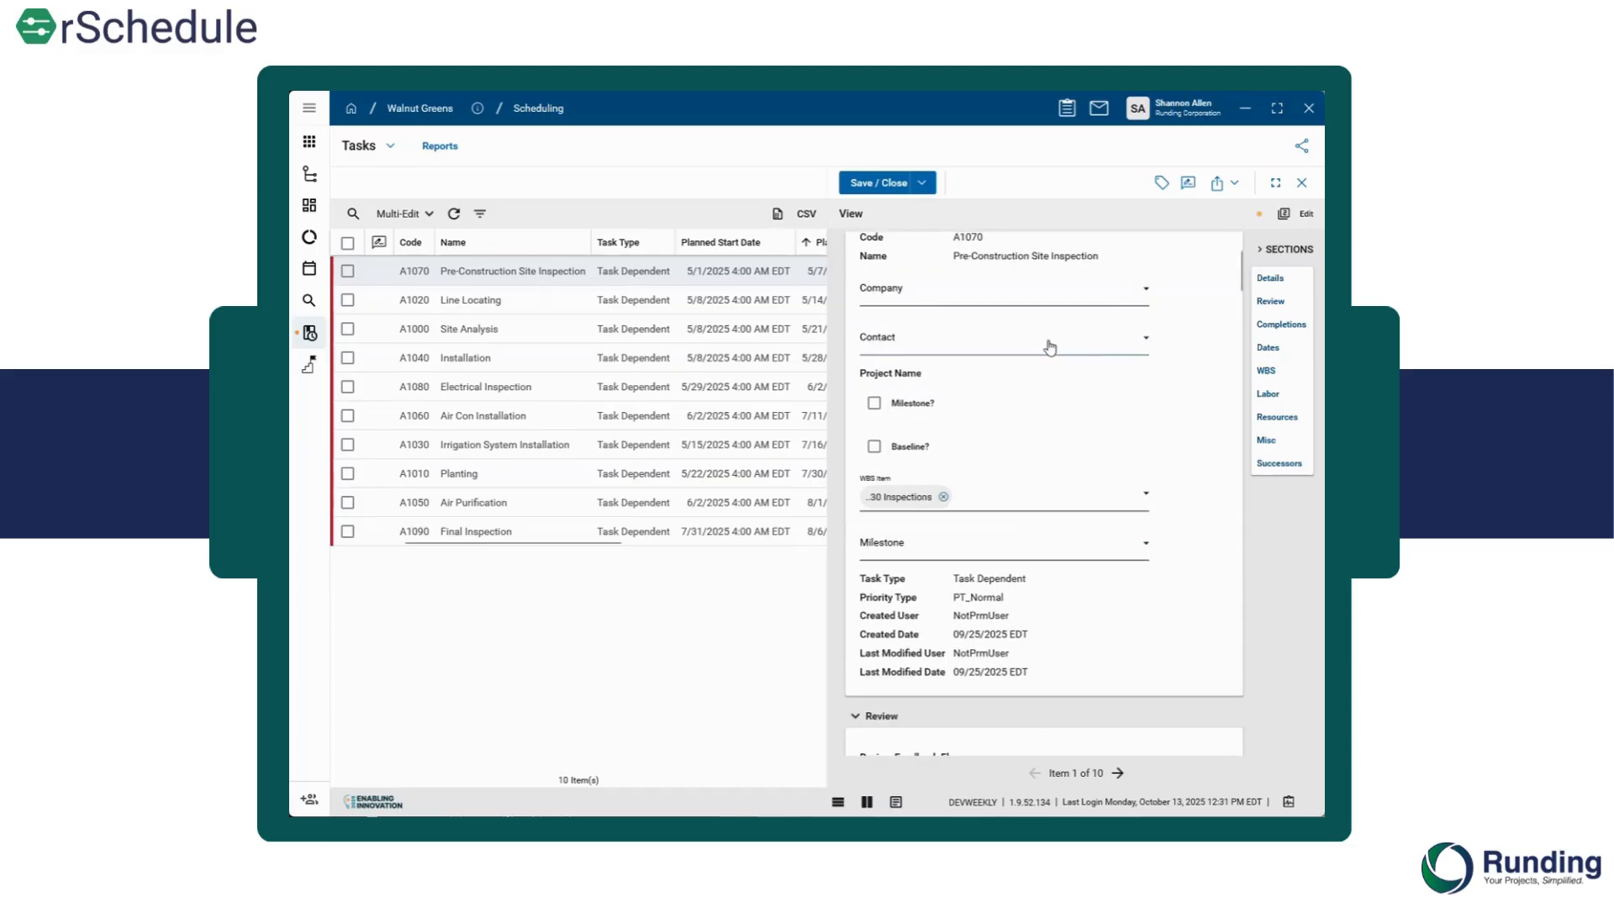
left_click(937, 561)
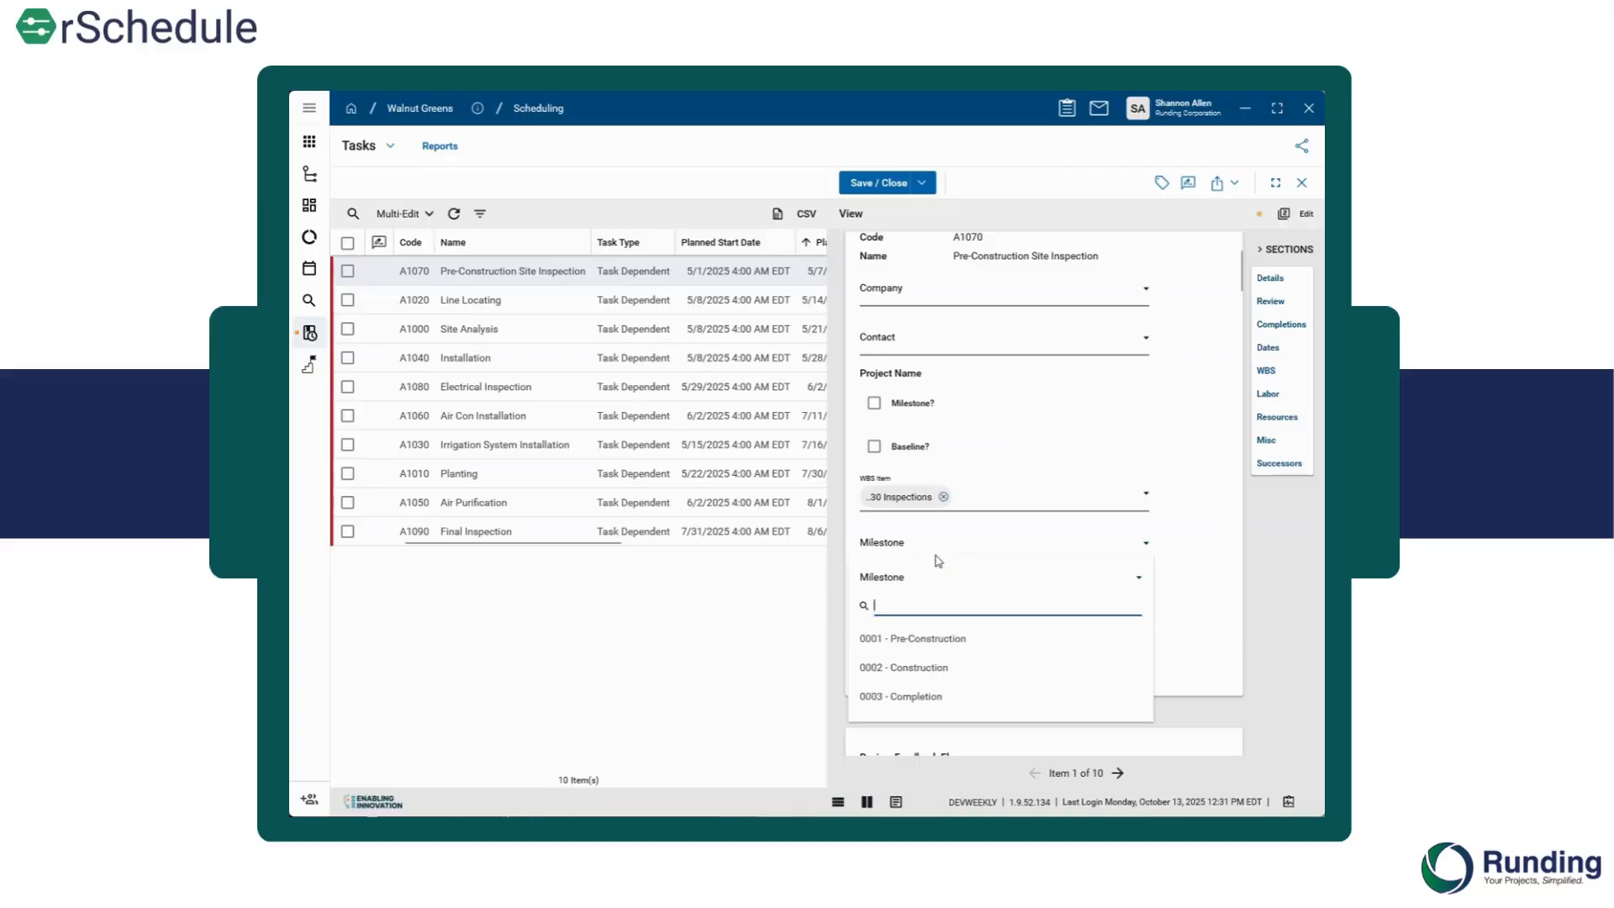
left_click(936, 644)
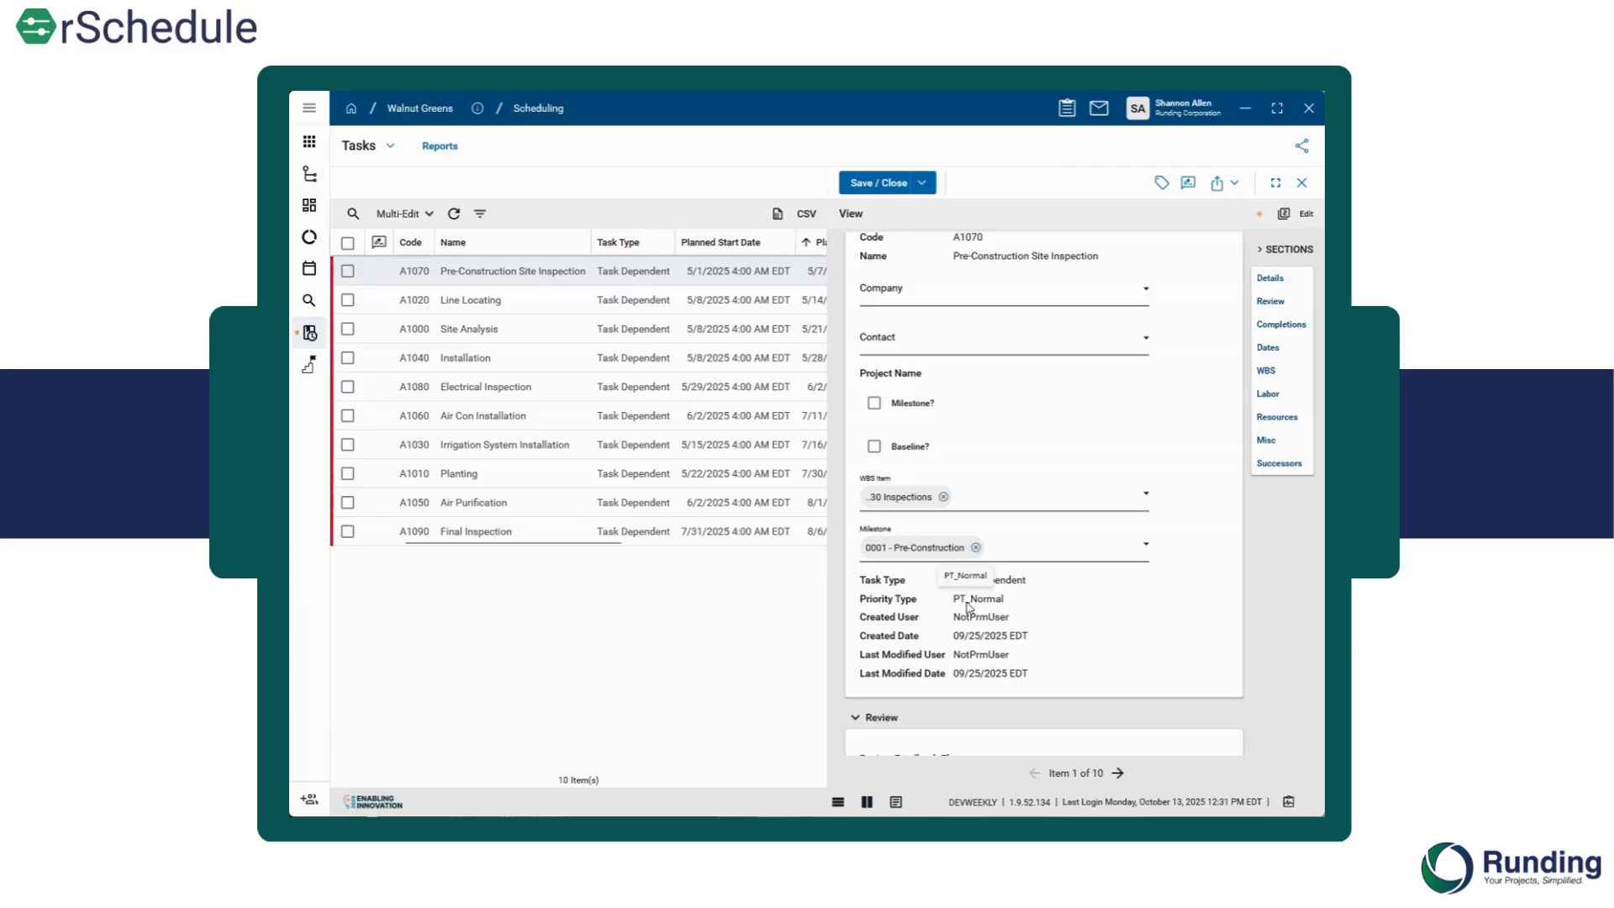
scroll(975, 627, "down", 2)
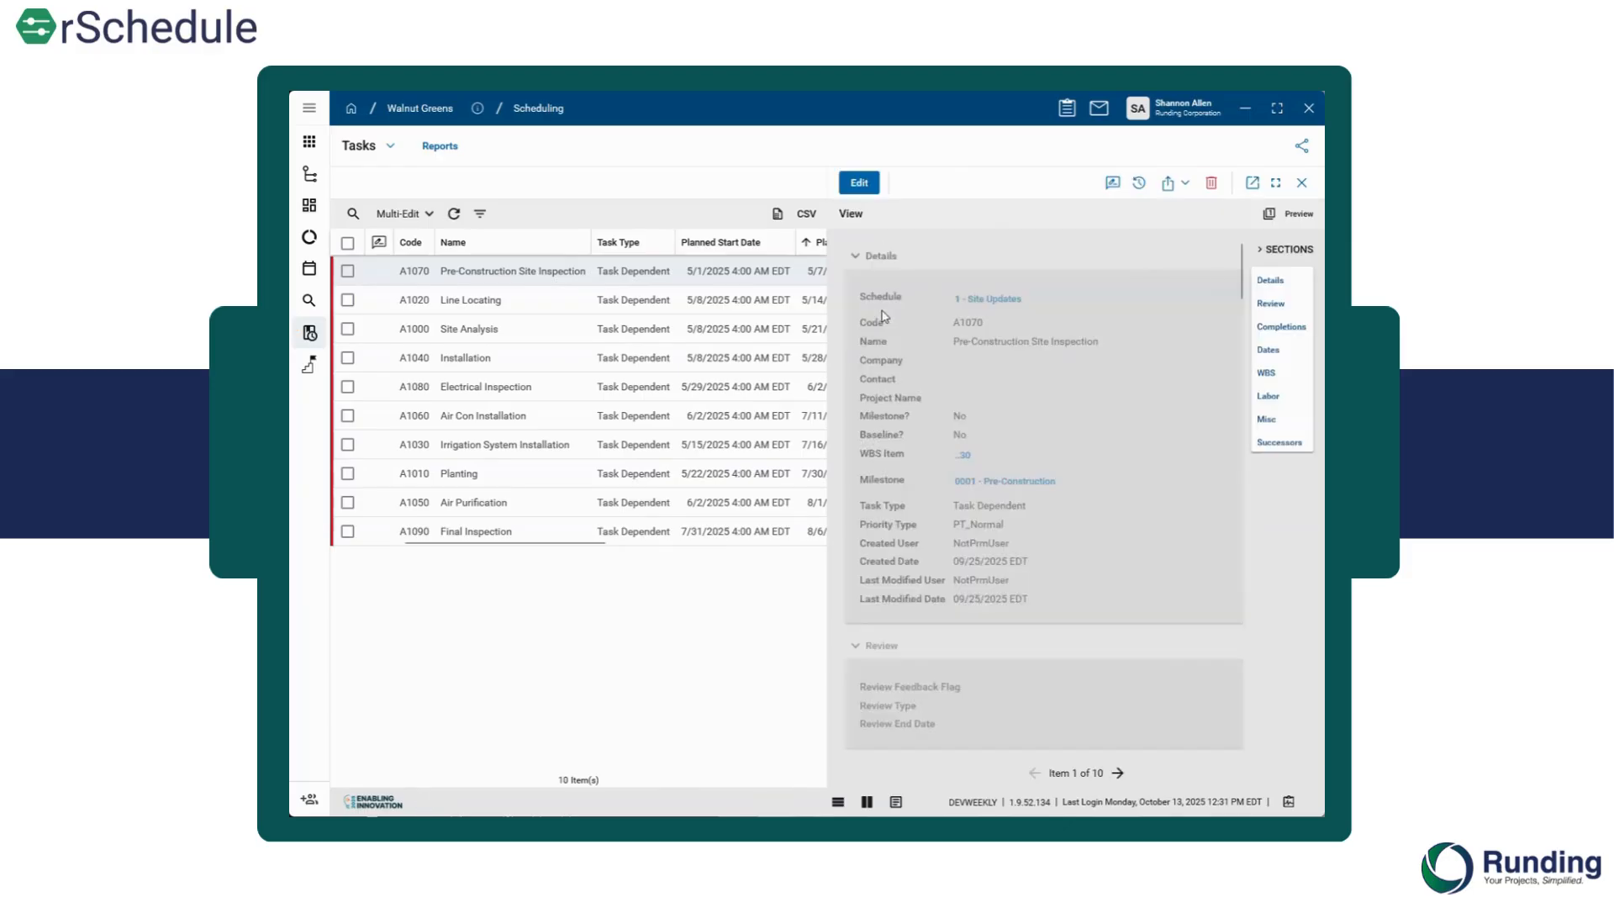
left_click(1301, 183)
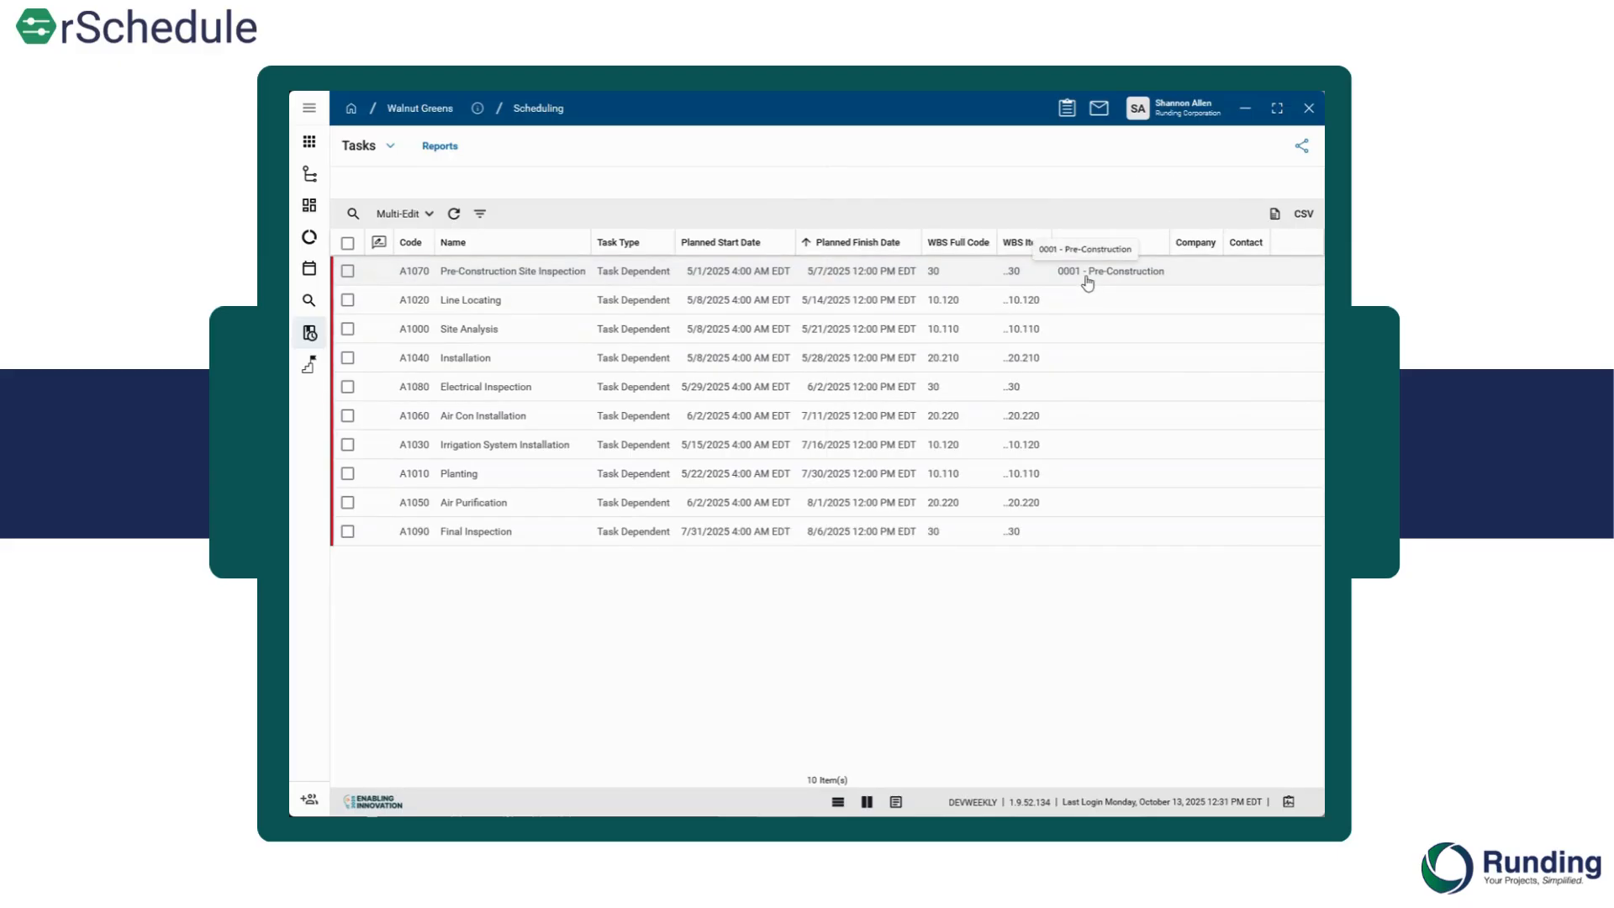
left_click(307, 368)
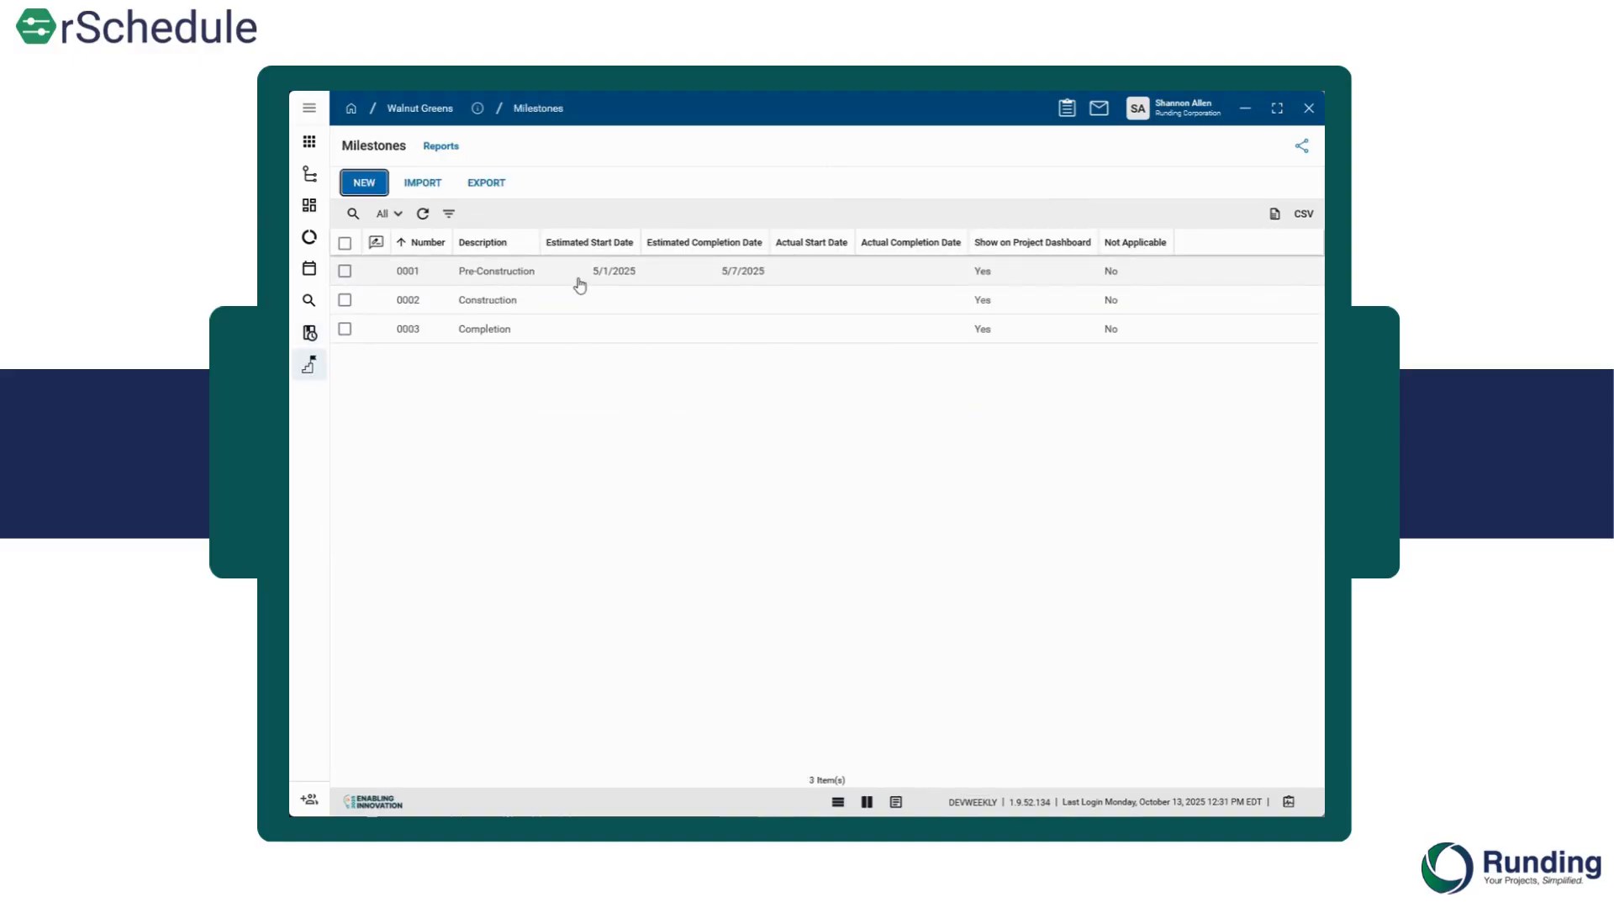
Return to the Scheduling tasks and open Line Locating, Site Analysis, Installation and Electrical Inspection together in Multi Edit
left_click(309, 334)
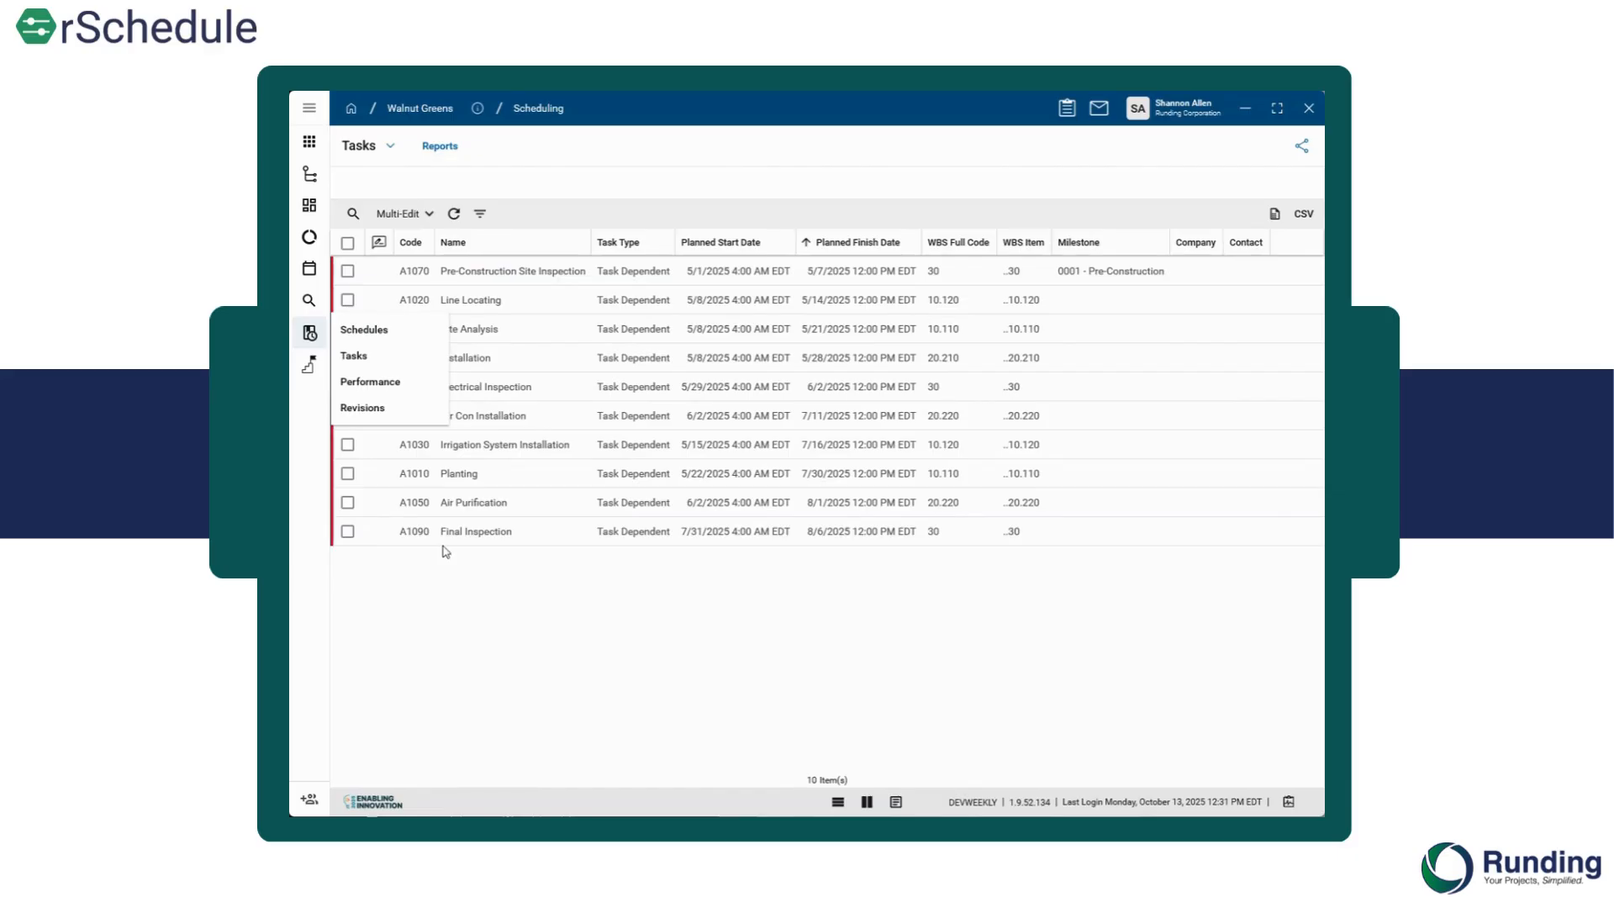
left_click(347, 300)
left_click(347, 329)
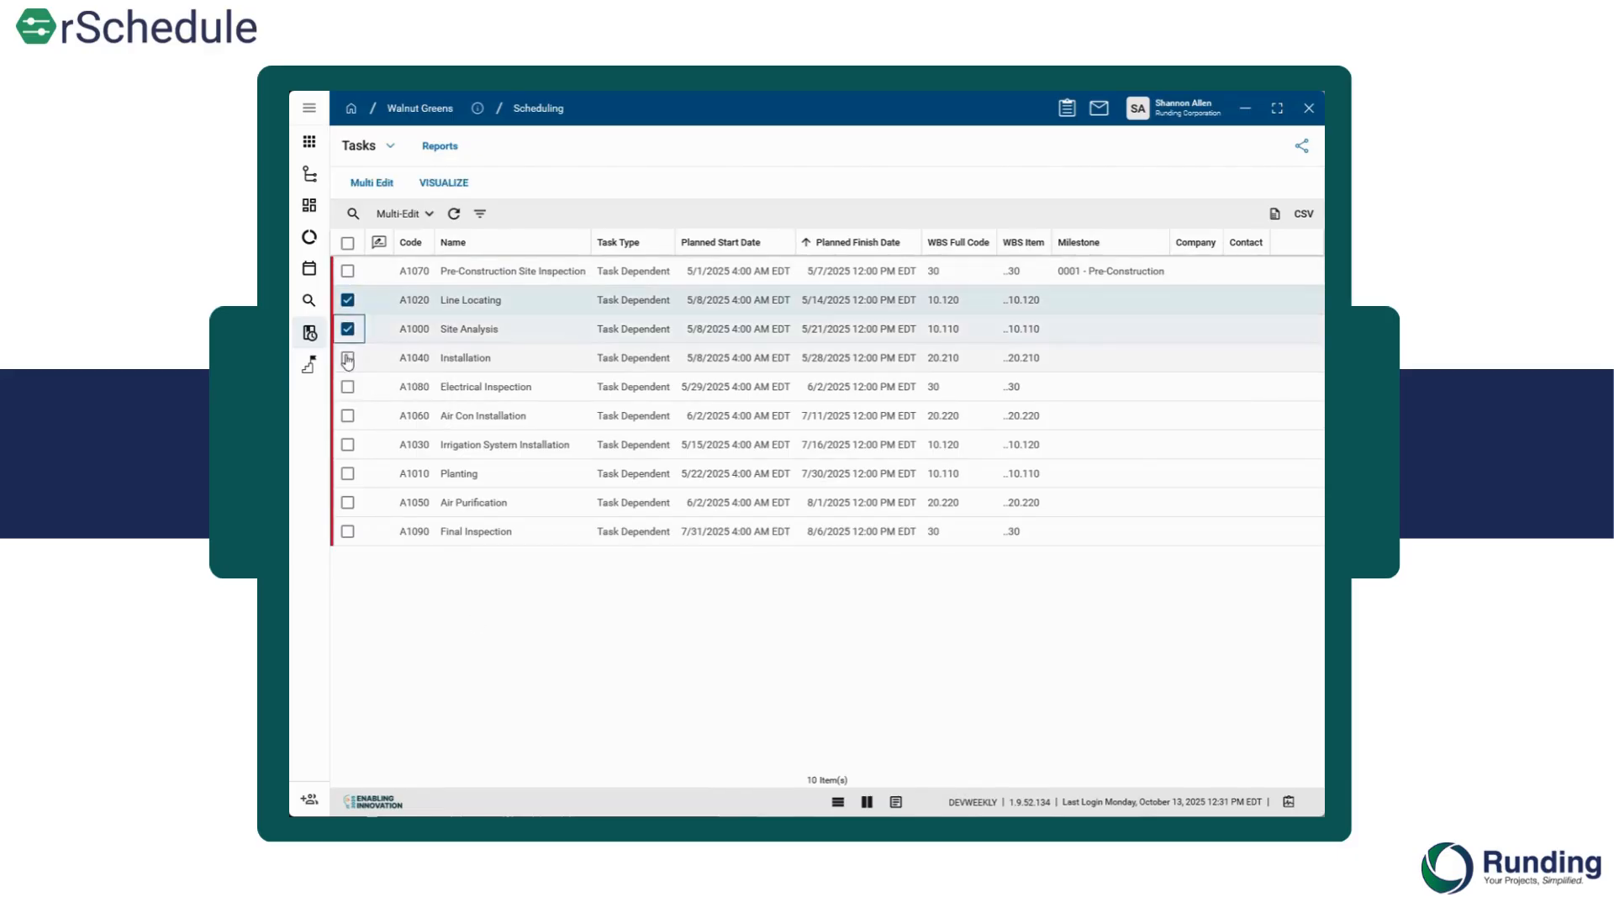
left_click(348, 357)
left_click(349, 388)
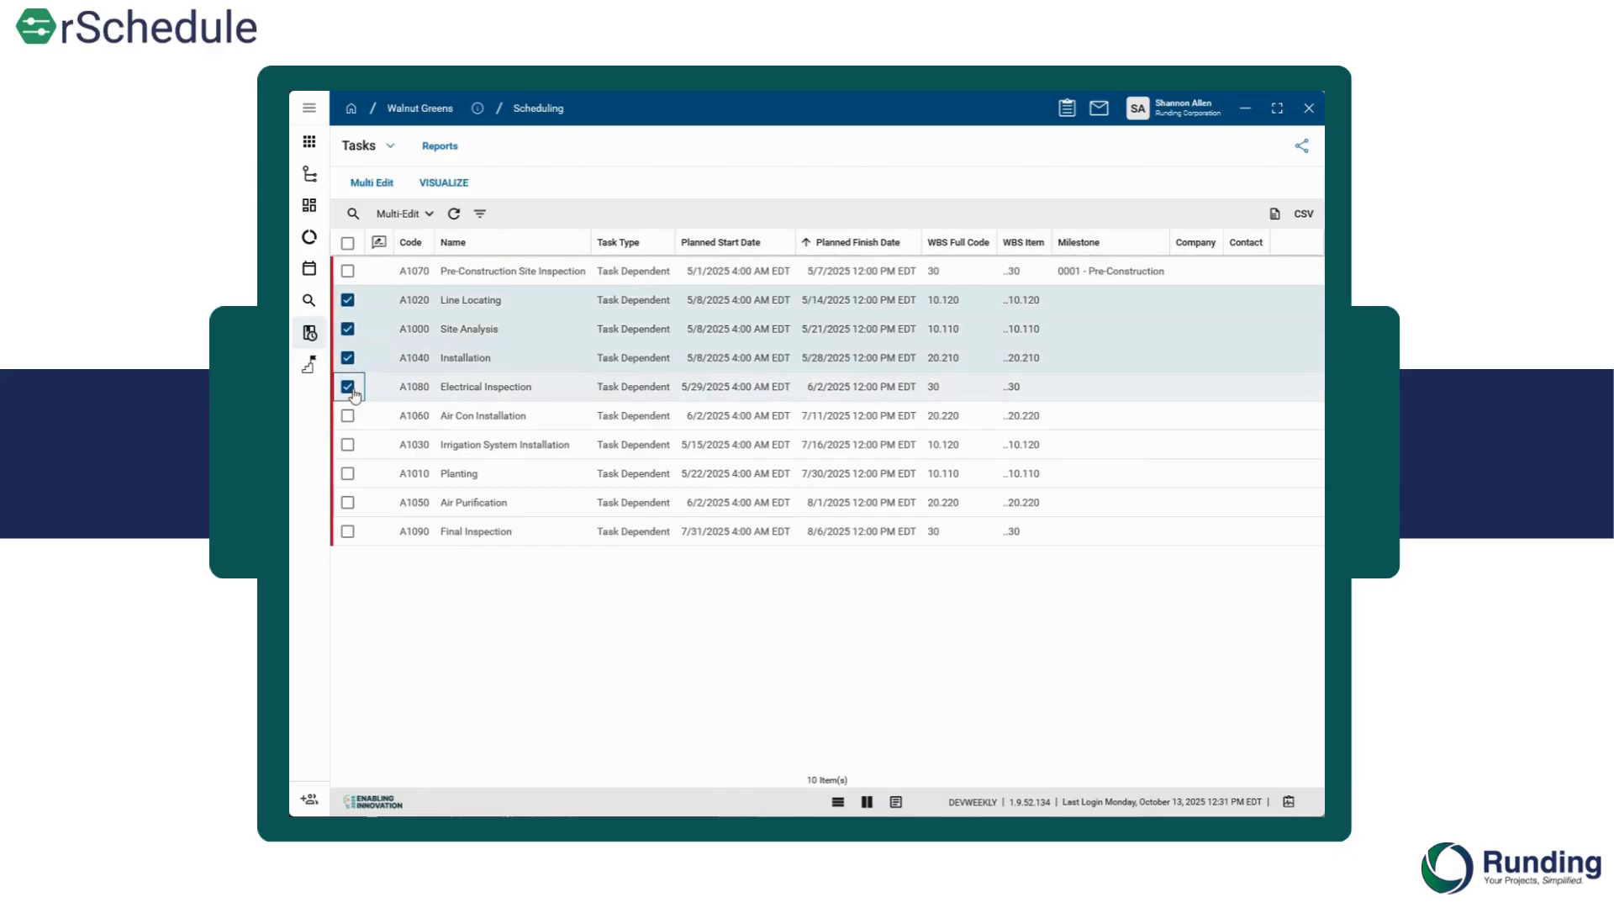
left_click(374, 184)
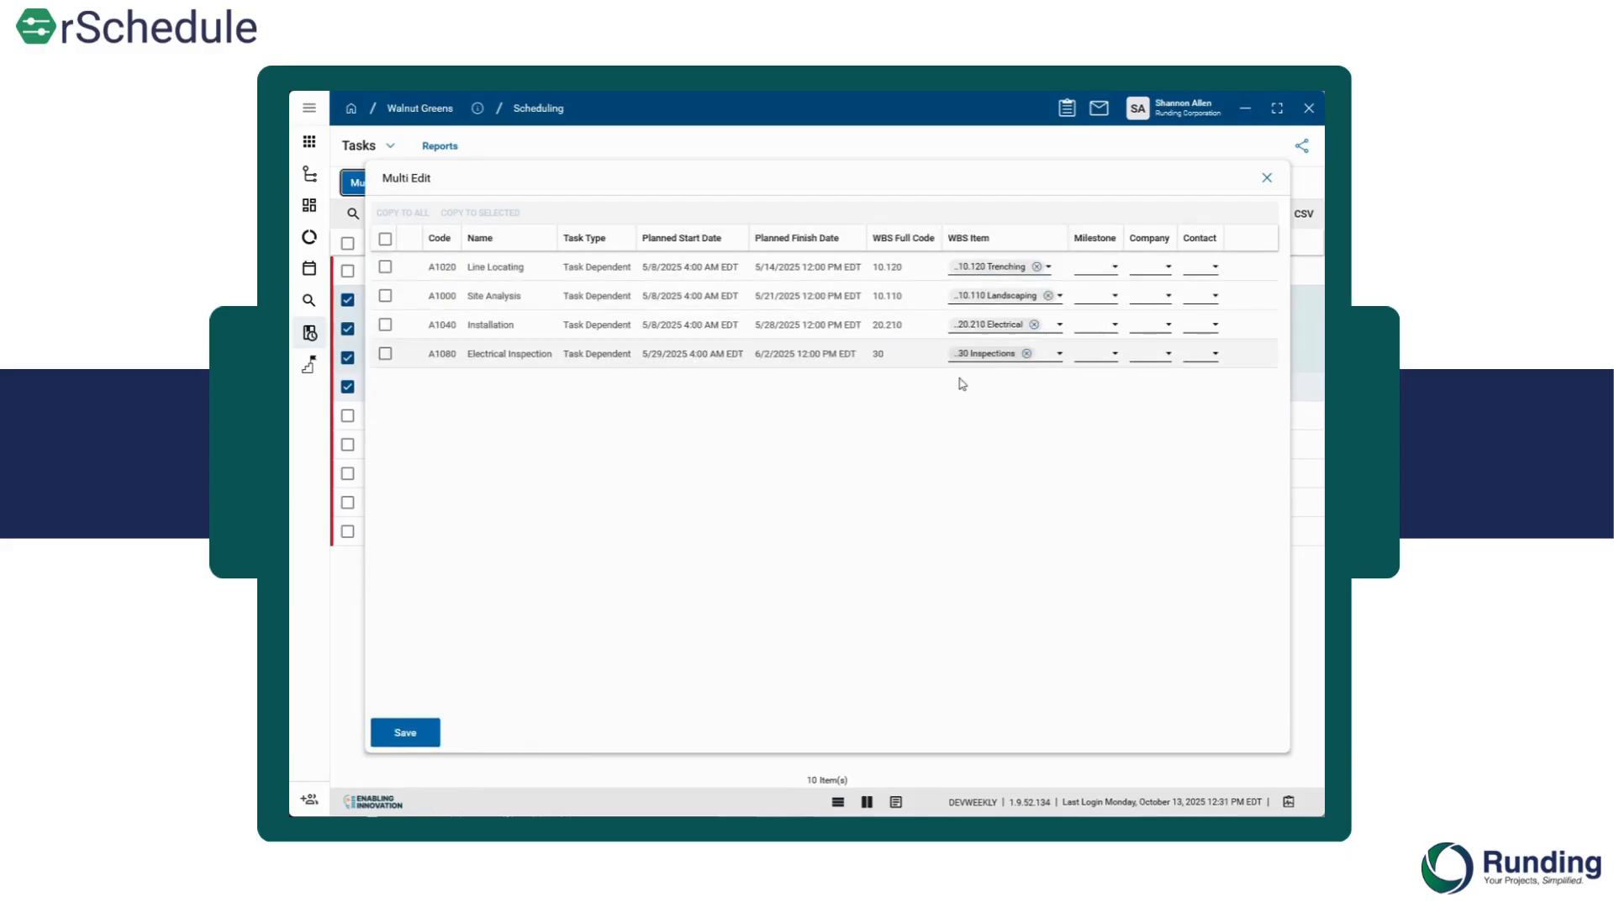
Assign milestone 0001 - Pre-Construction to Line Locating, 0002 - Construction to Site Analysis and Installation, and 0003 - Completion to Electrical Inspection, and save
left_click(1093, 265)
left_click(1085, 320)
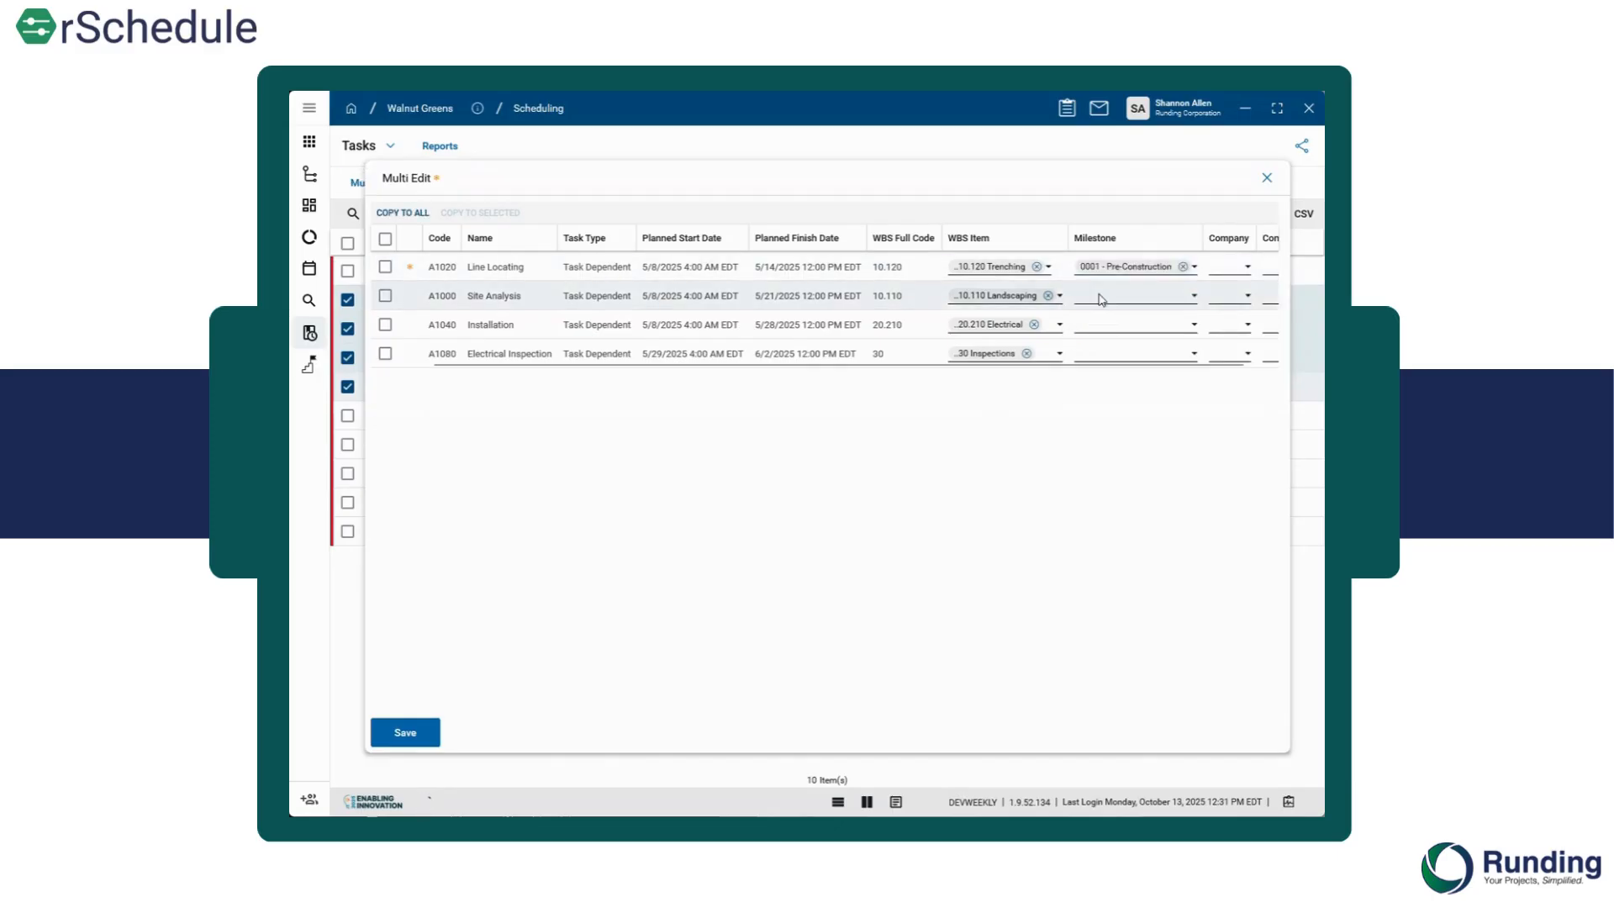
left_click(1098, 295)
left_click(1106, 376)
left_click(1123, 325)
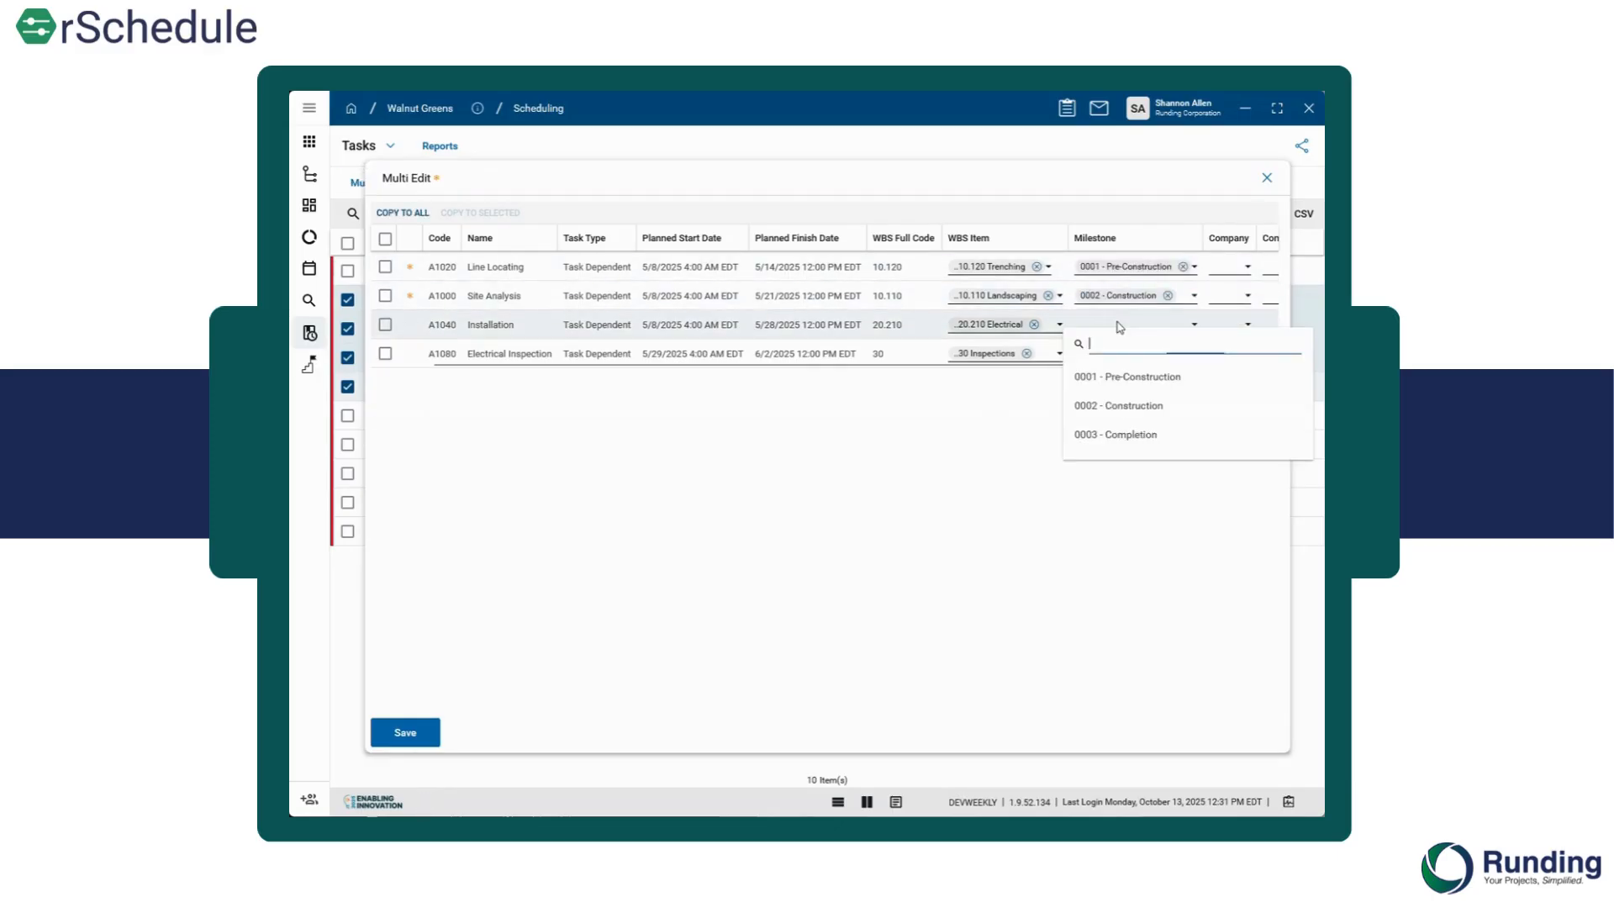
left_click(1122, 404)
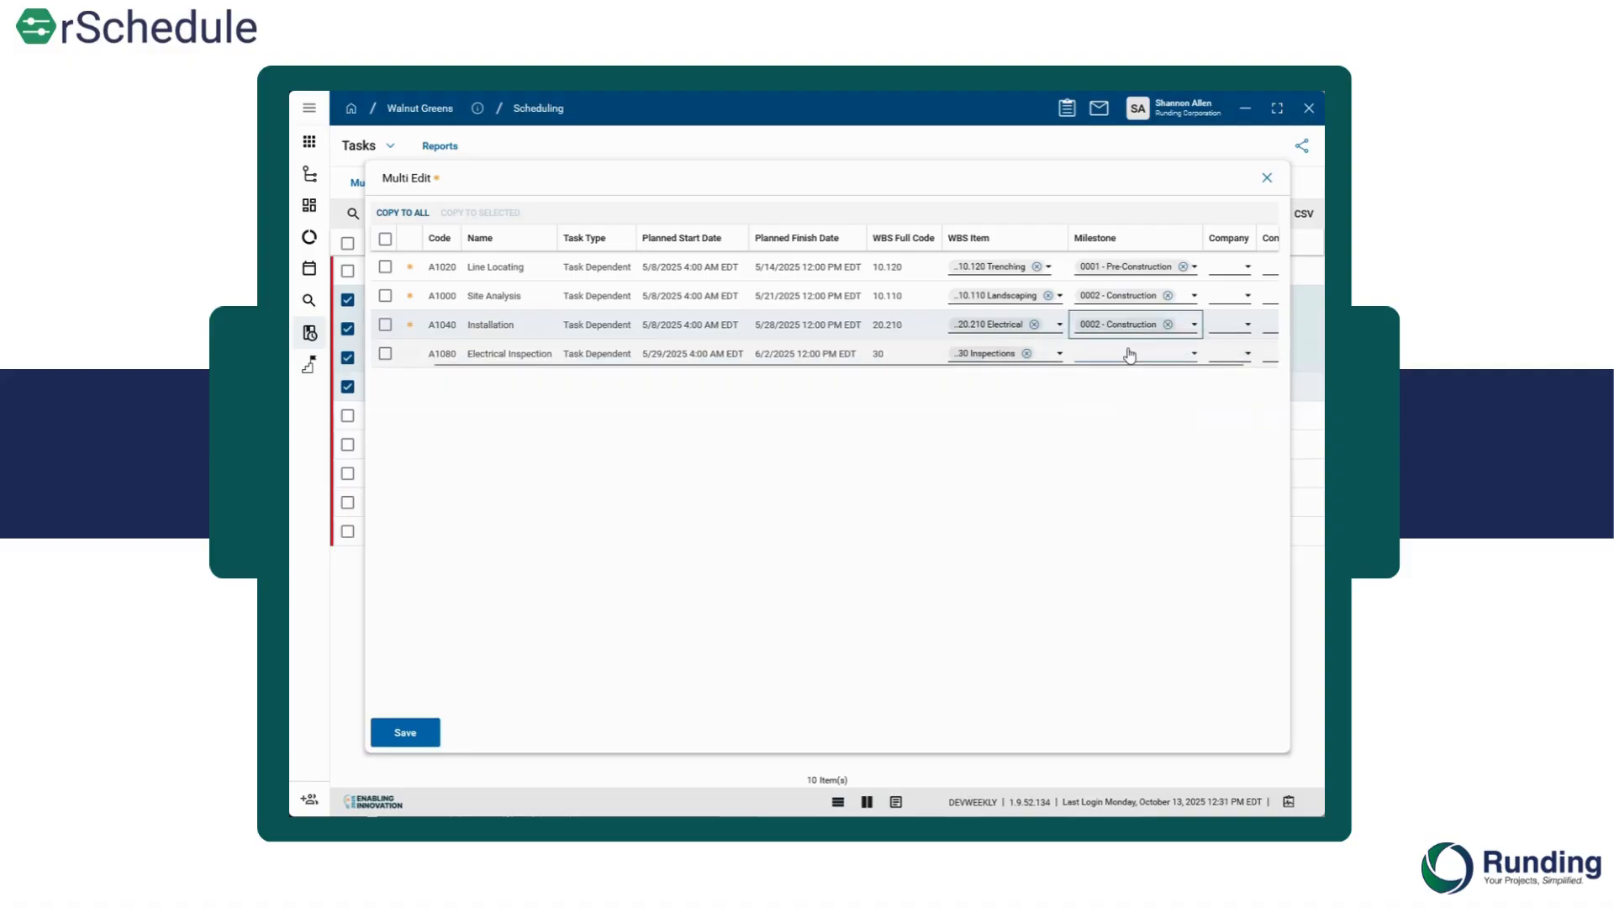
left_click(1127, 354)
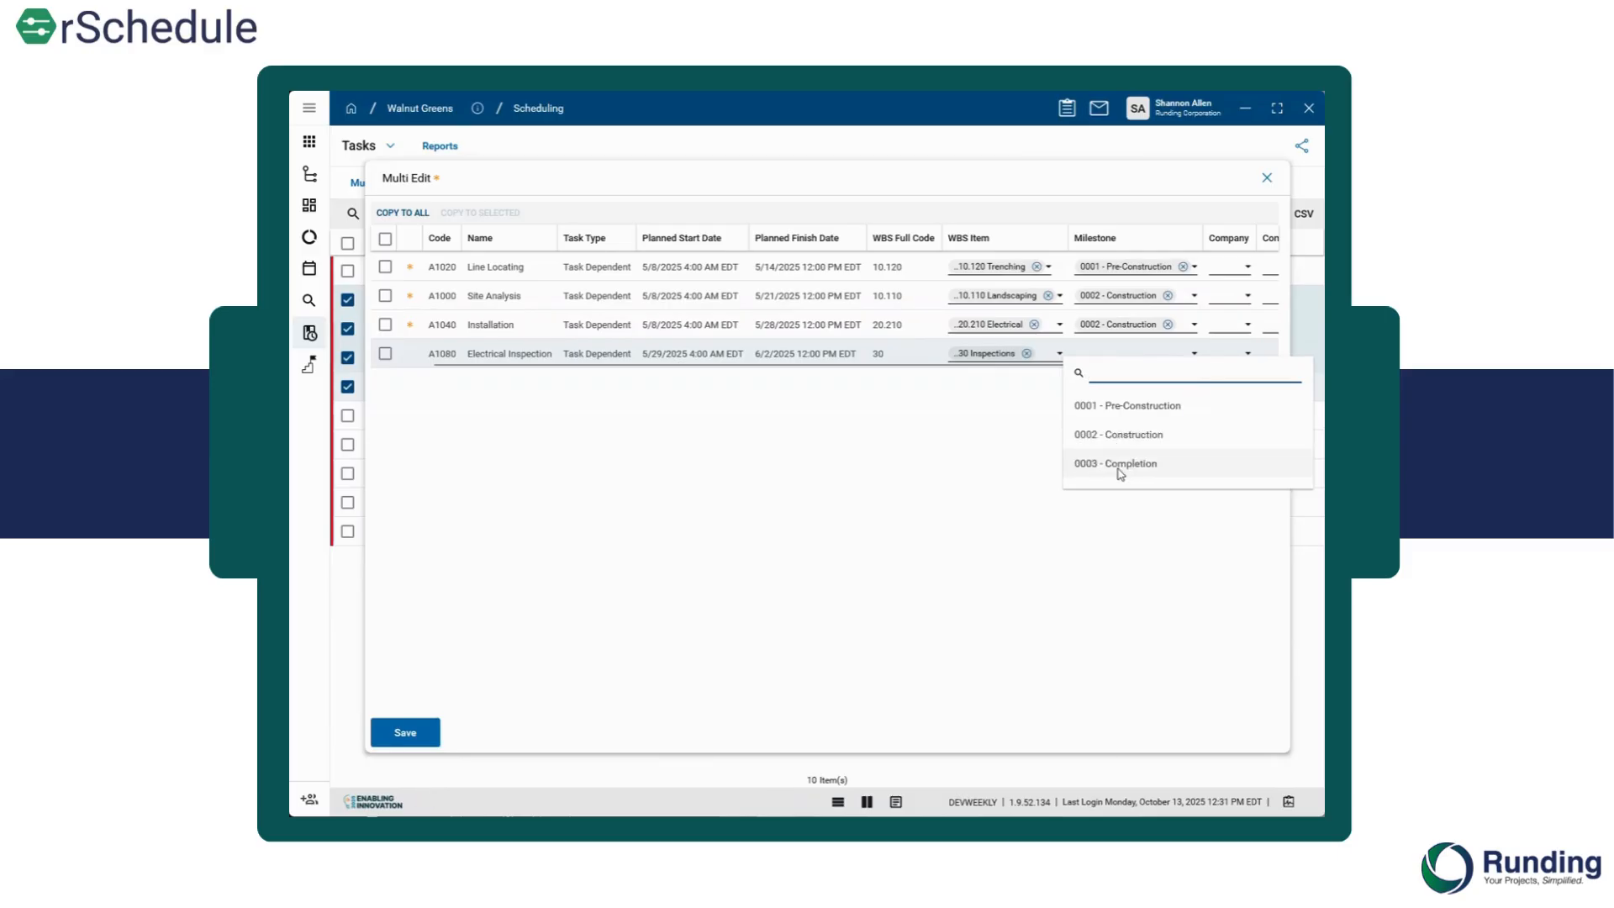
left_click(1119, 463)
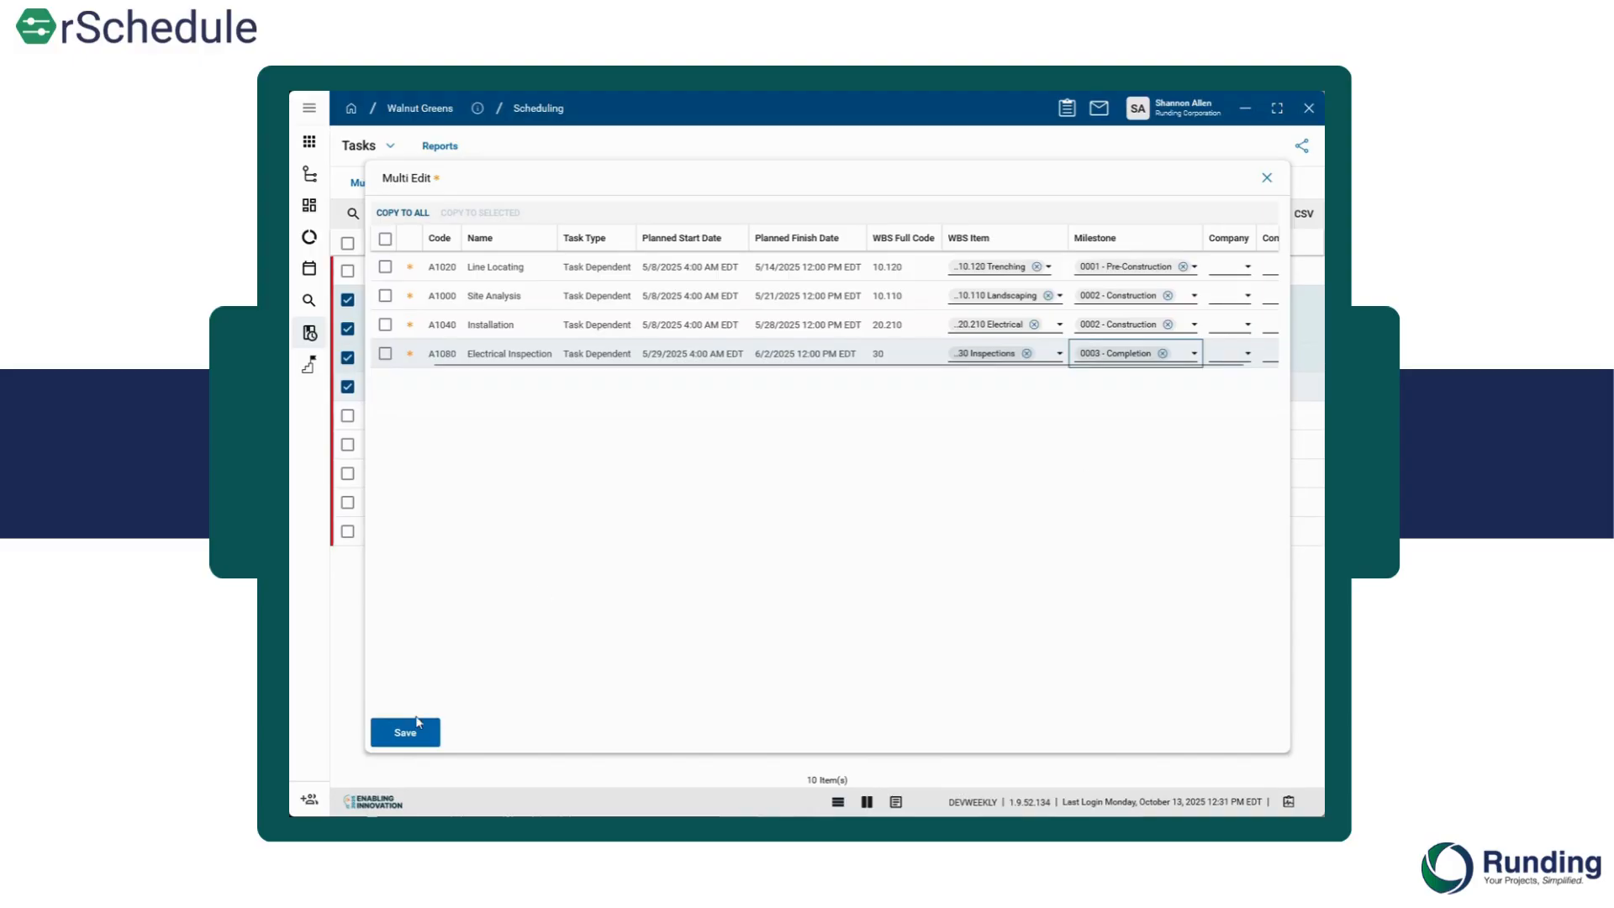
left_click(414, 730)
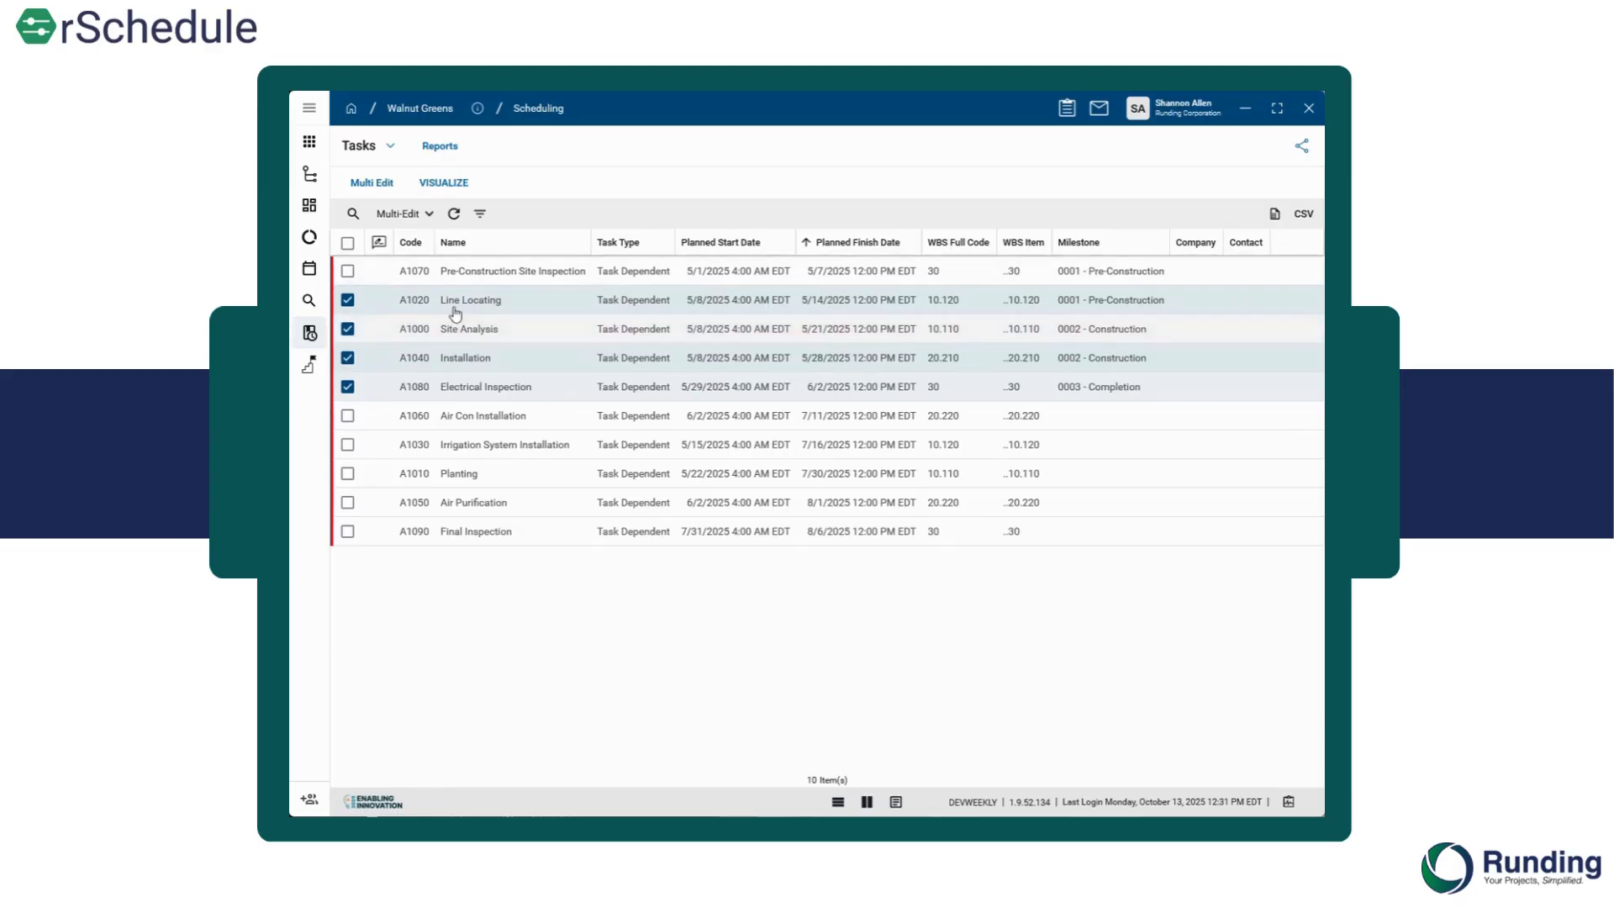
Check the dates and linked schedule tasks of milestone 0001 Pre-Construction in the Milestones app, and close it without changes
left_click(307, 366)
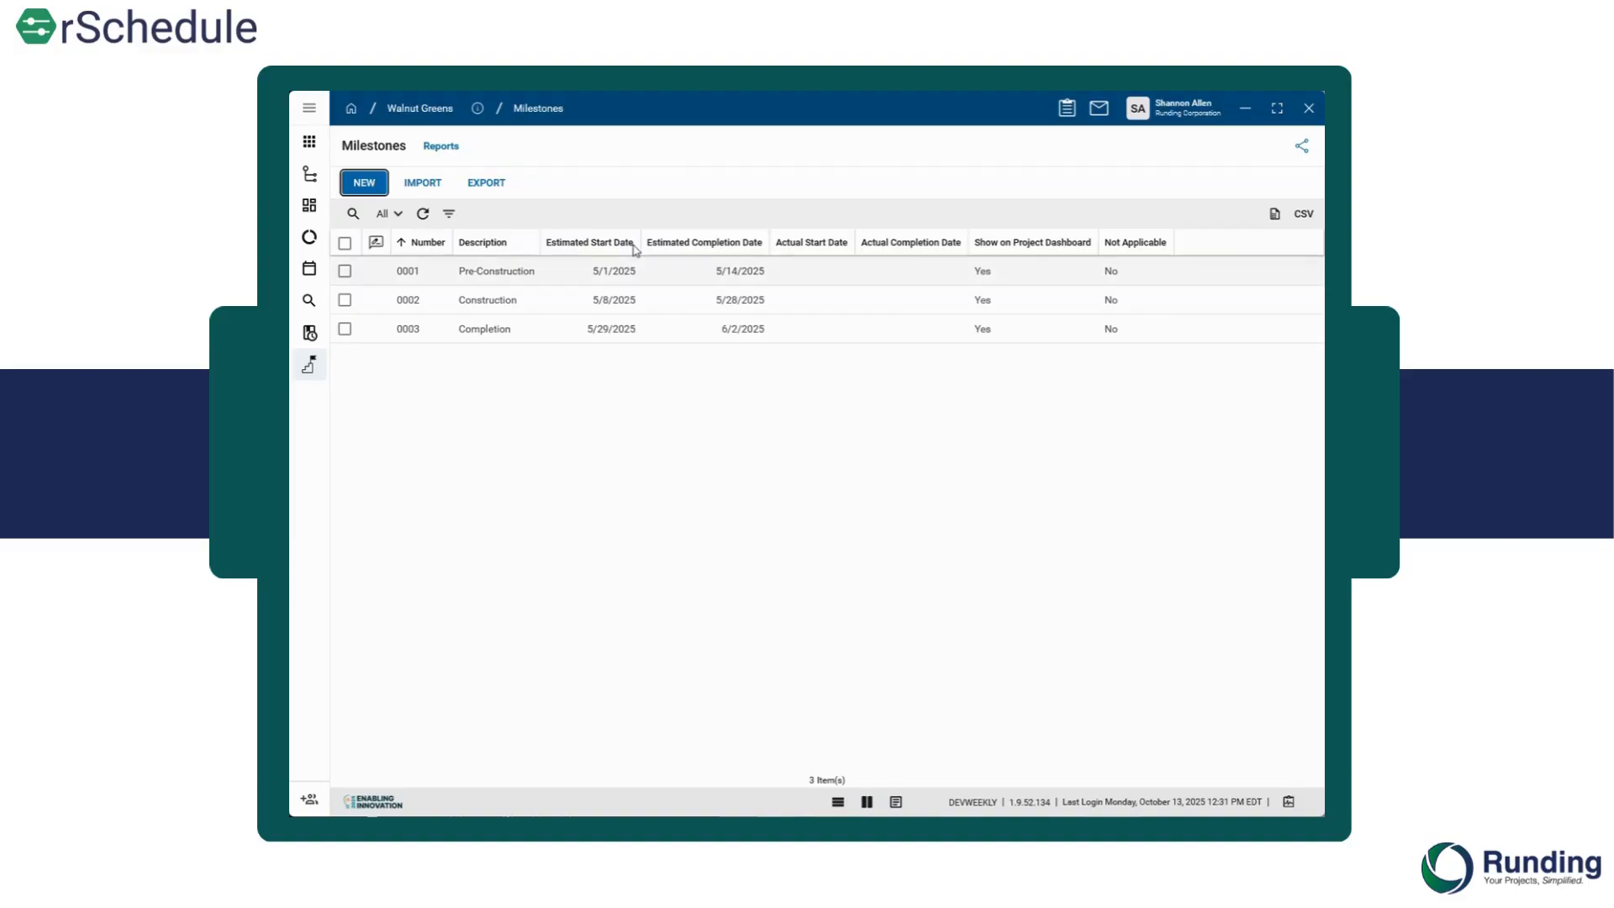
left_click(611, 273)
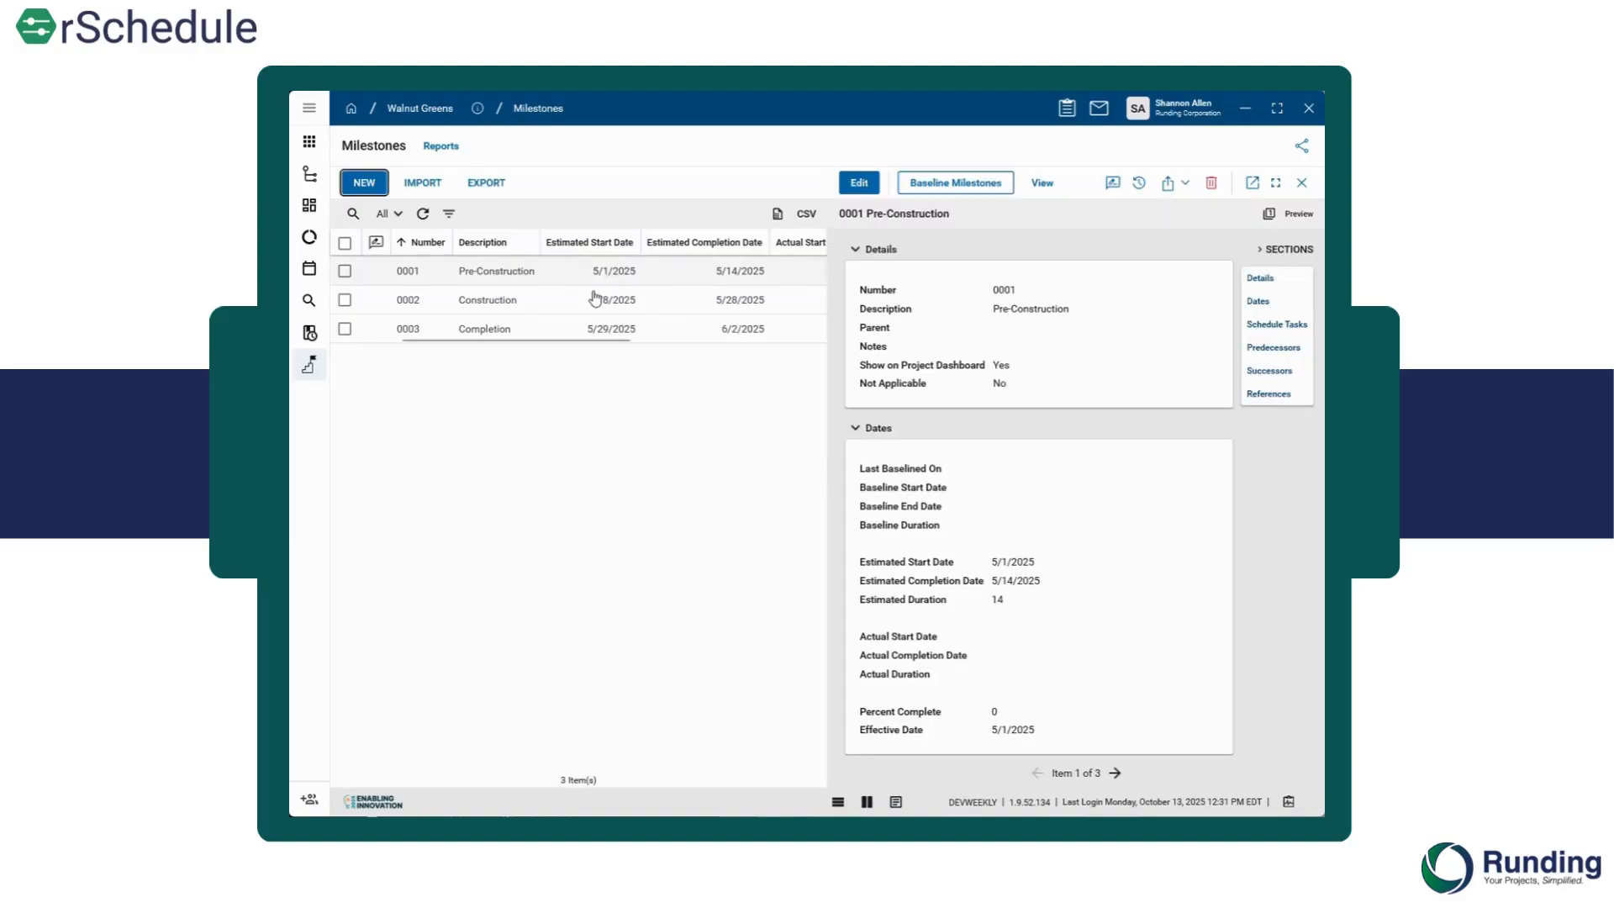
left_click(856, 194)
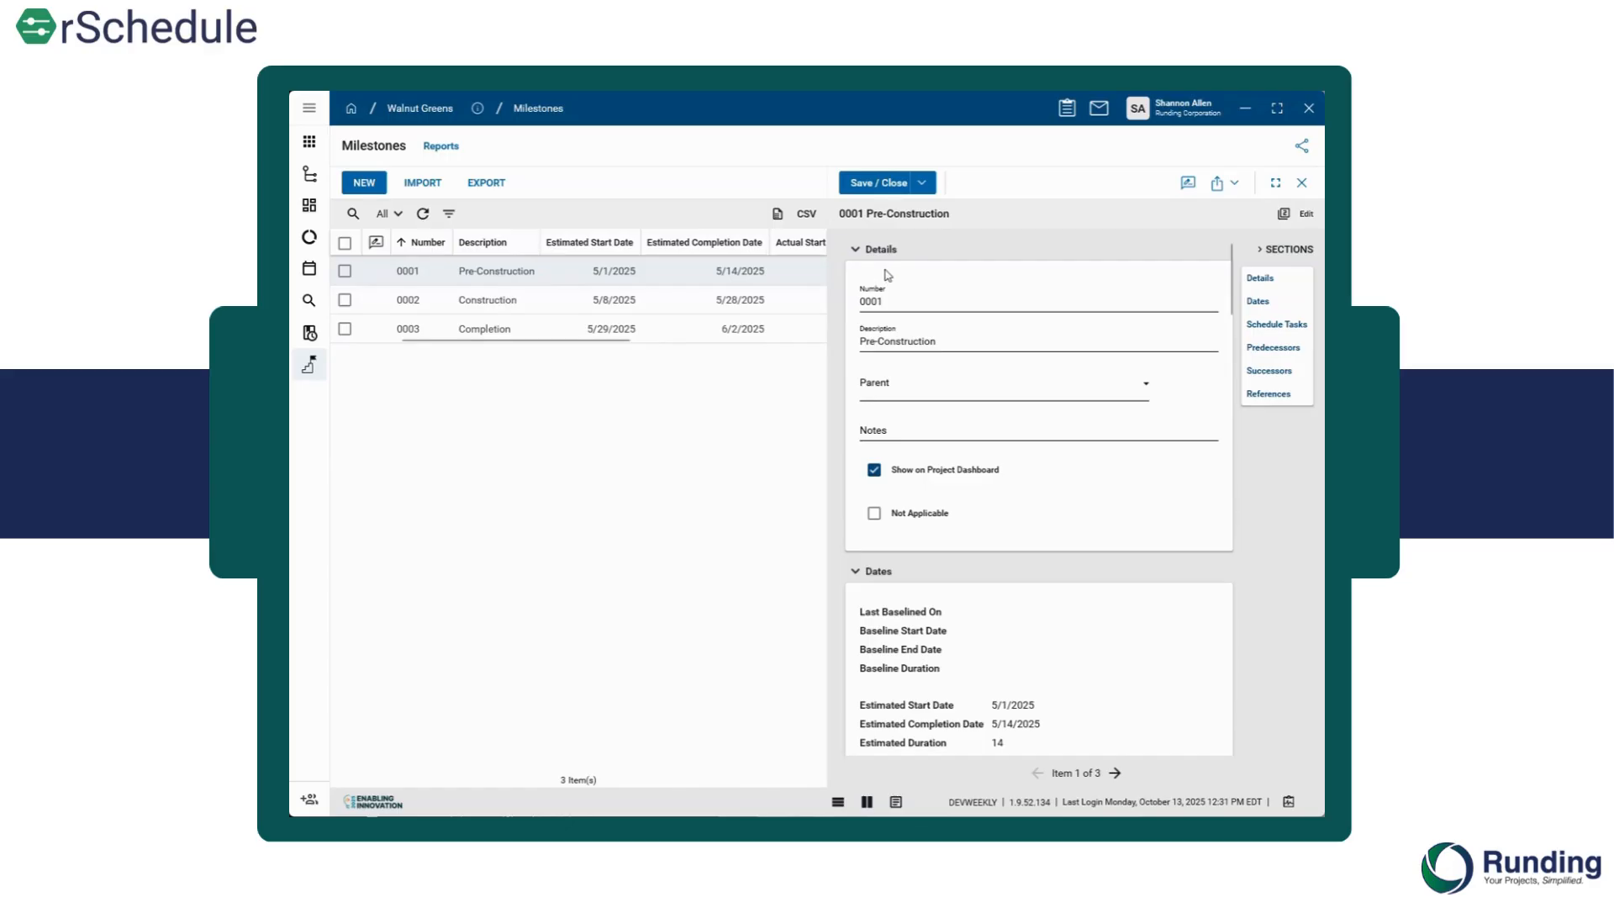
scroll(896, 515, "down", 2)
scroll(899, 517, "down", 2)
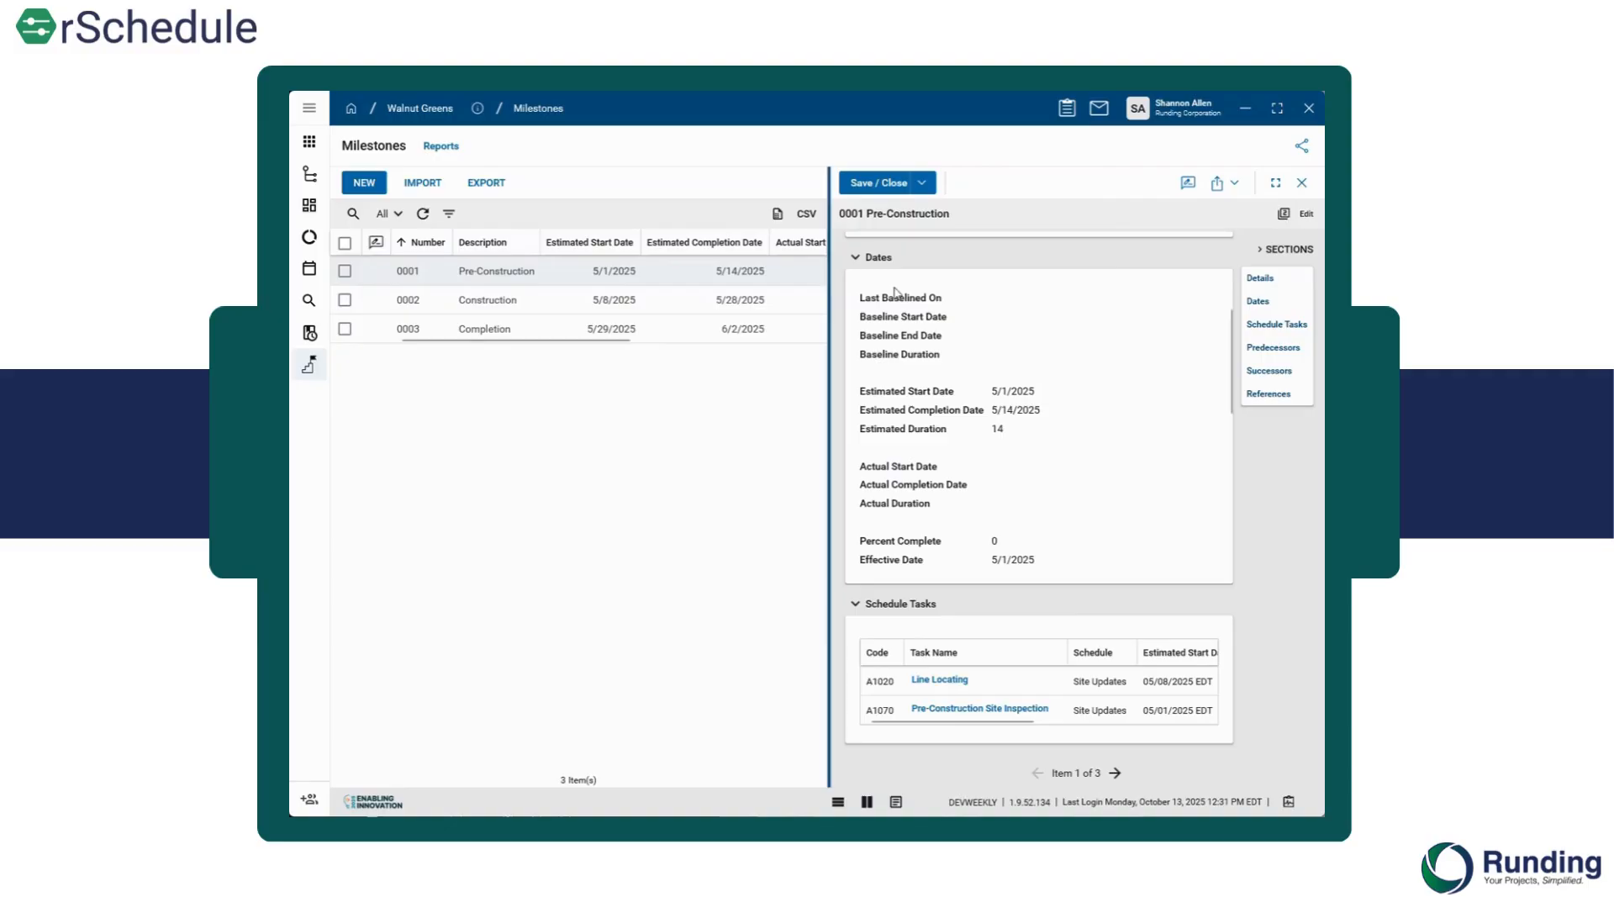
left_click(1303, 184)
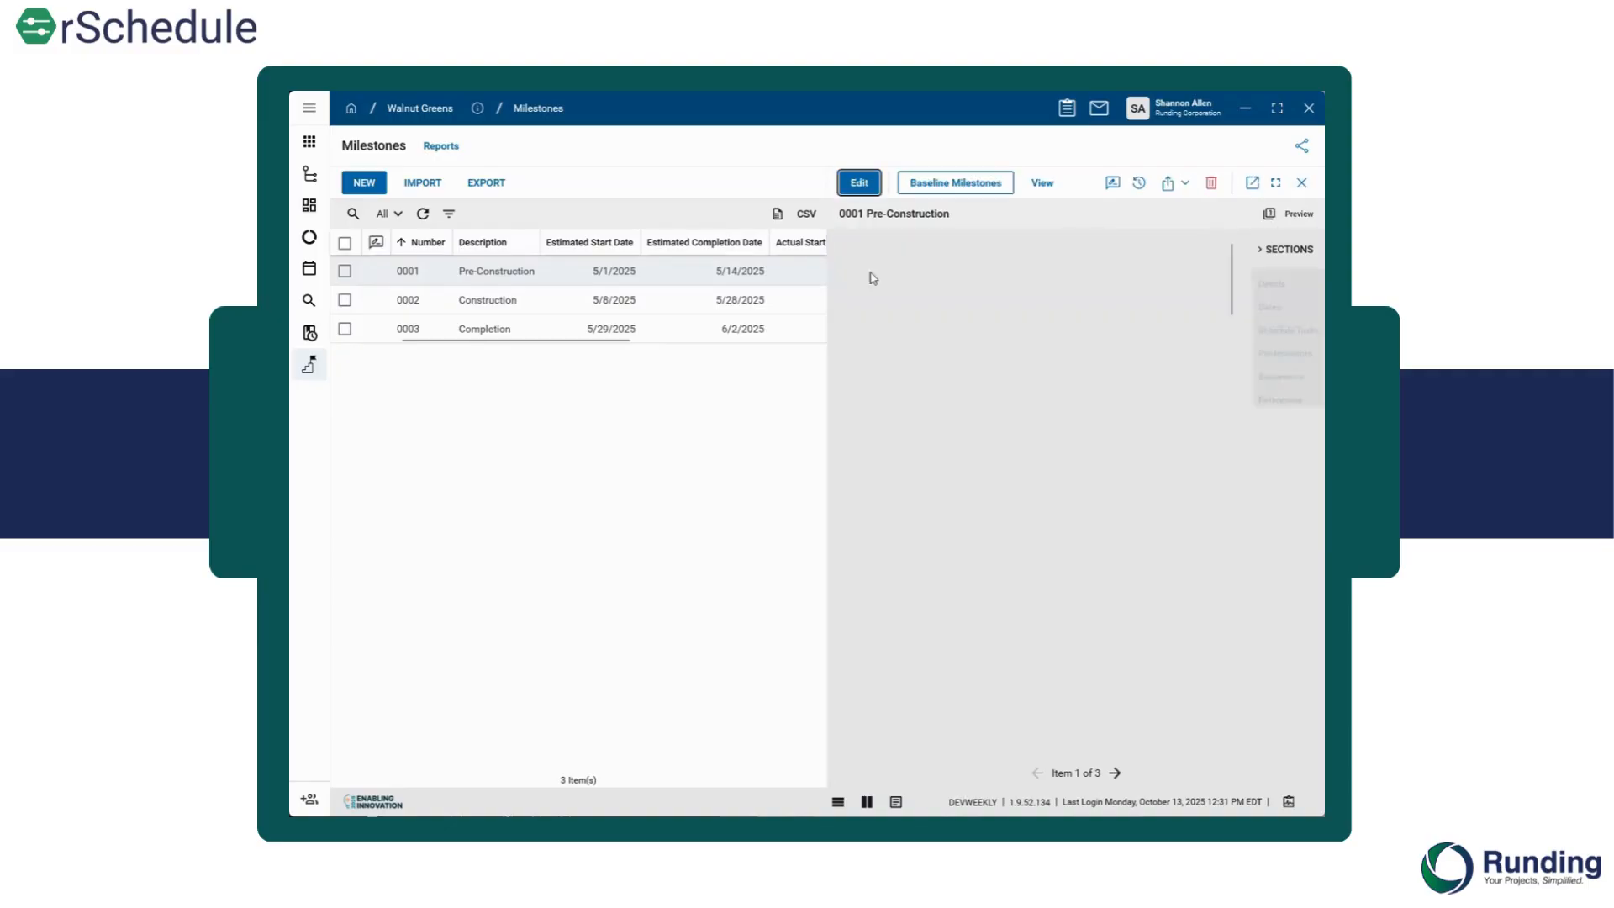
left_click(1302, 183)
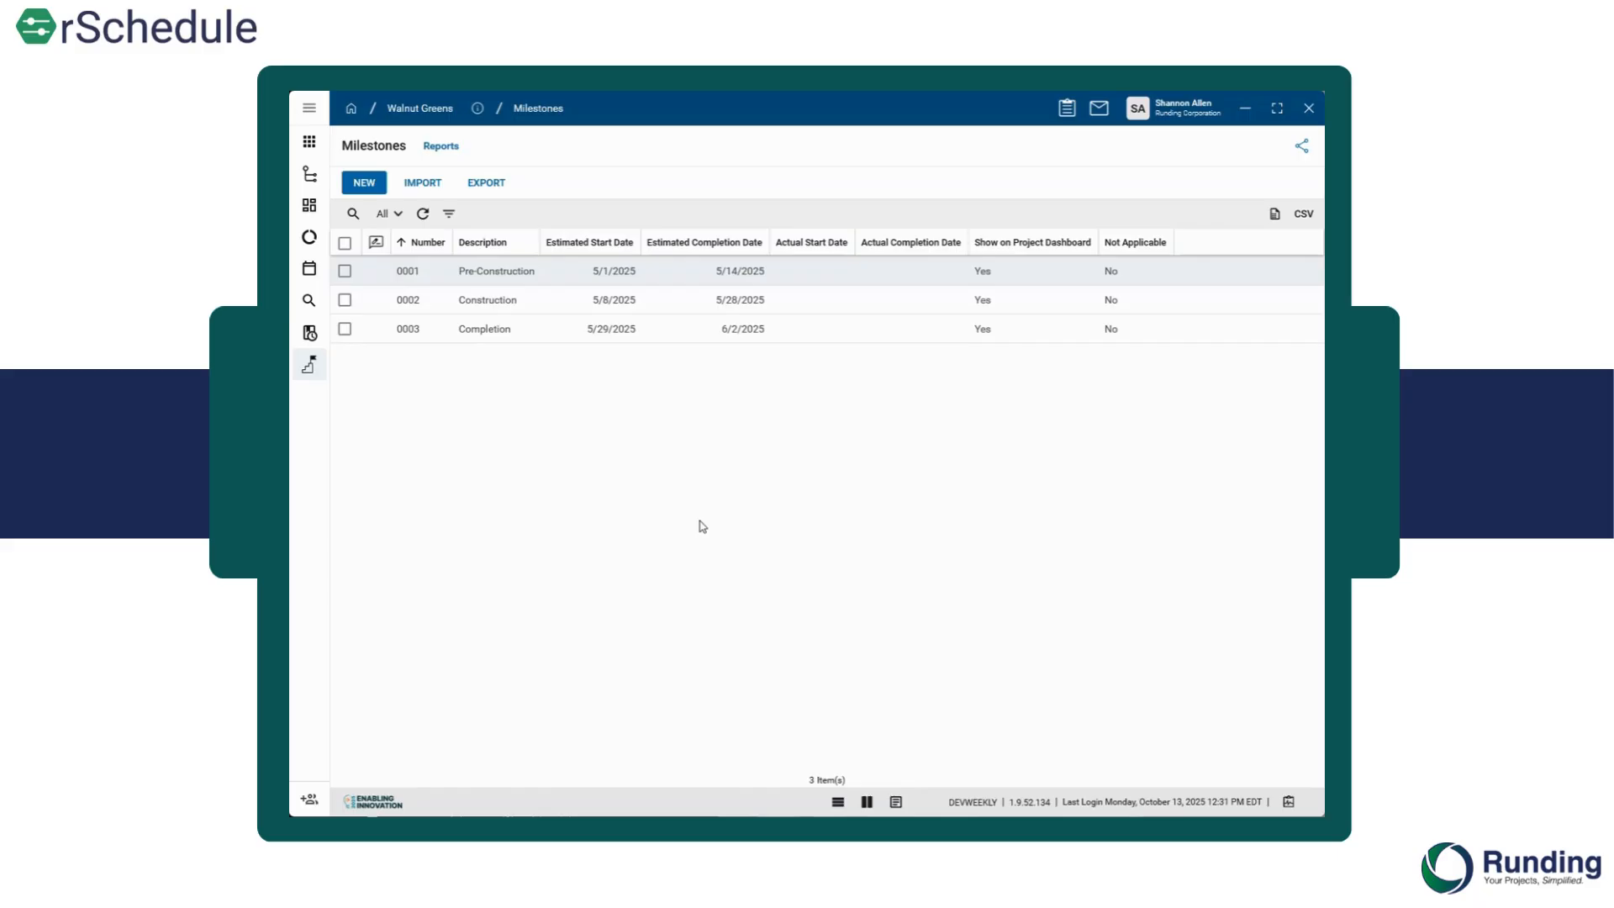
Start a new revision of the Site Updates schedule in the Scheduling app and attach WG Estimate June 15 2025 Update.xer as its schedule file
left_click(315, 334)
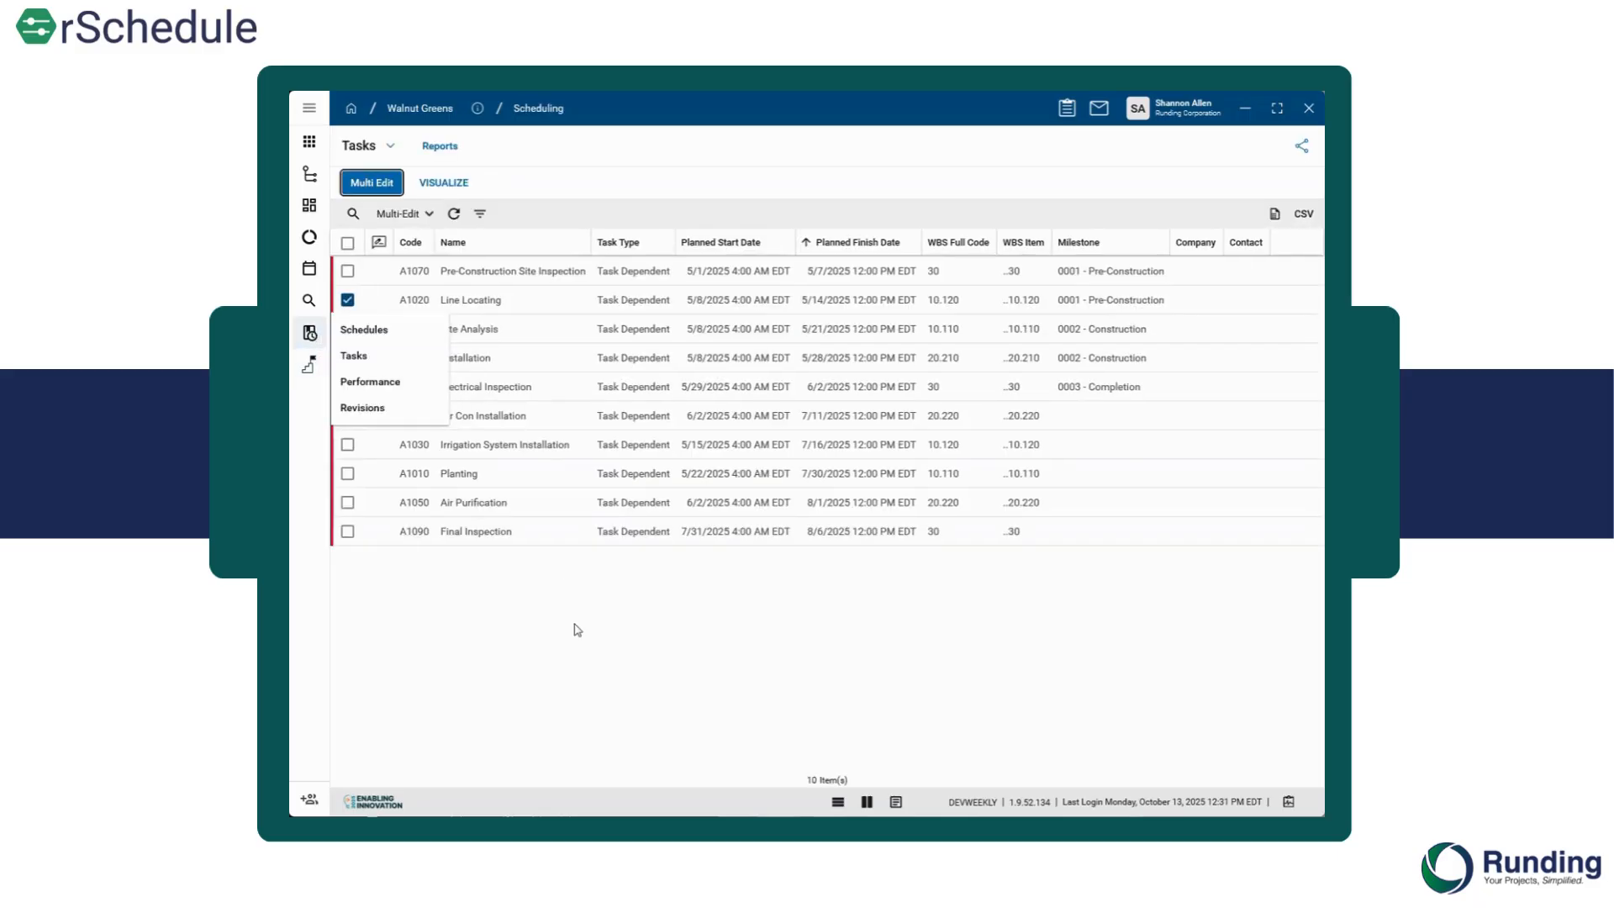
left_click(371, 149)
left_click(374, 289)
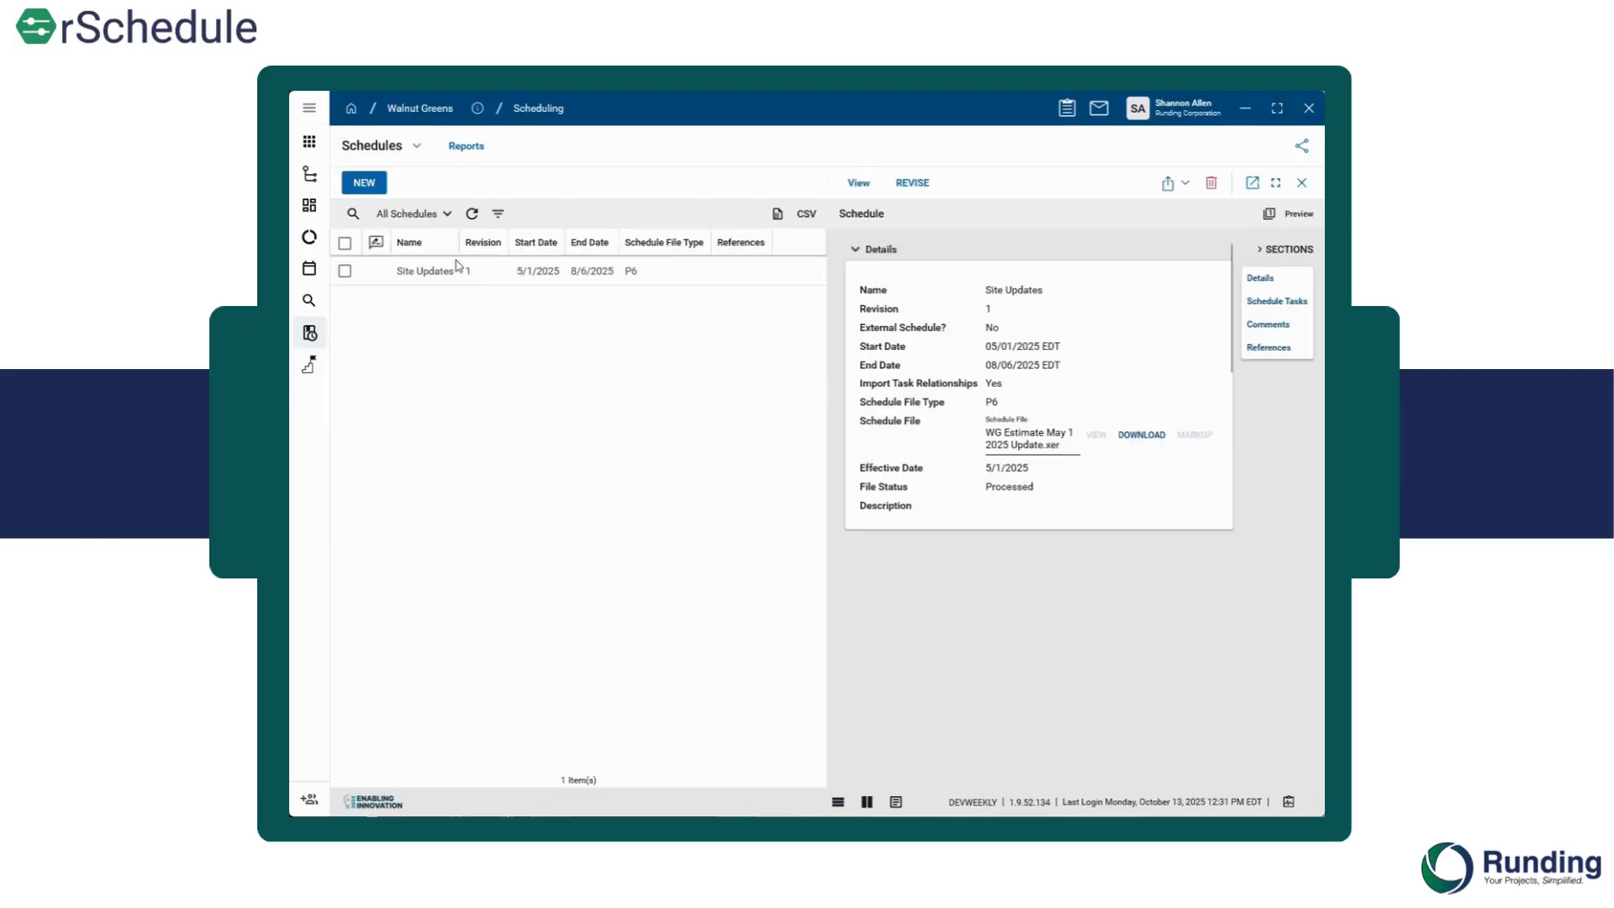
left_click(427, 274)
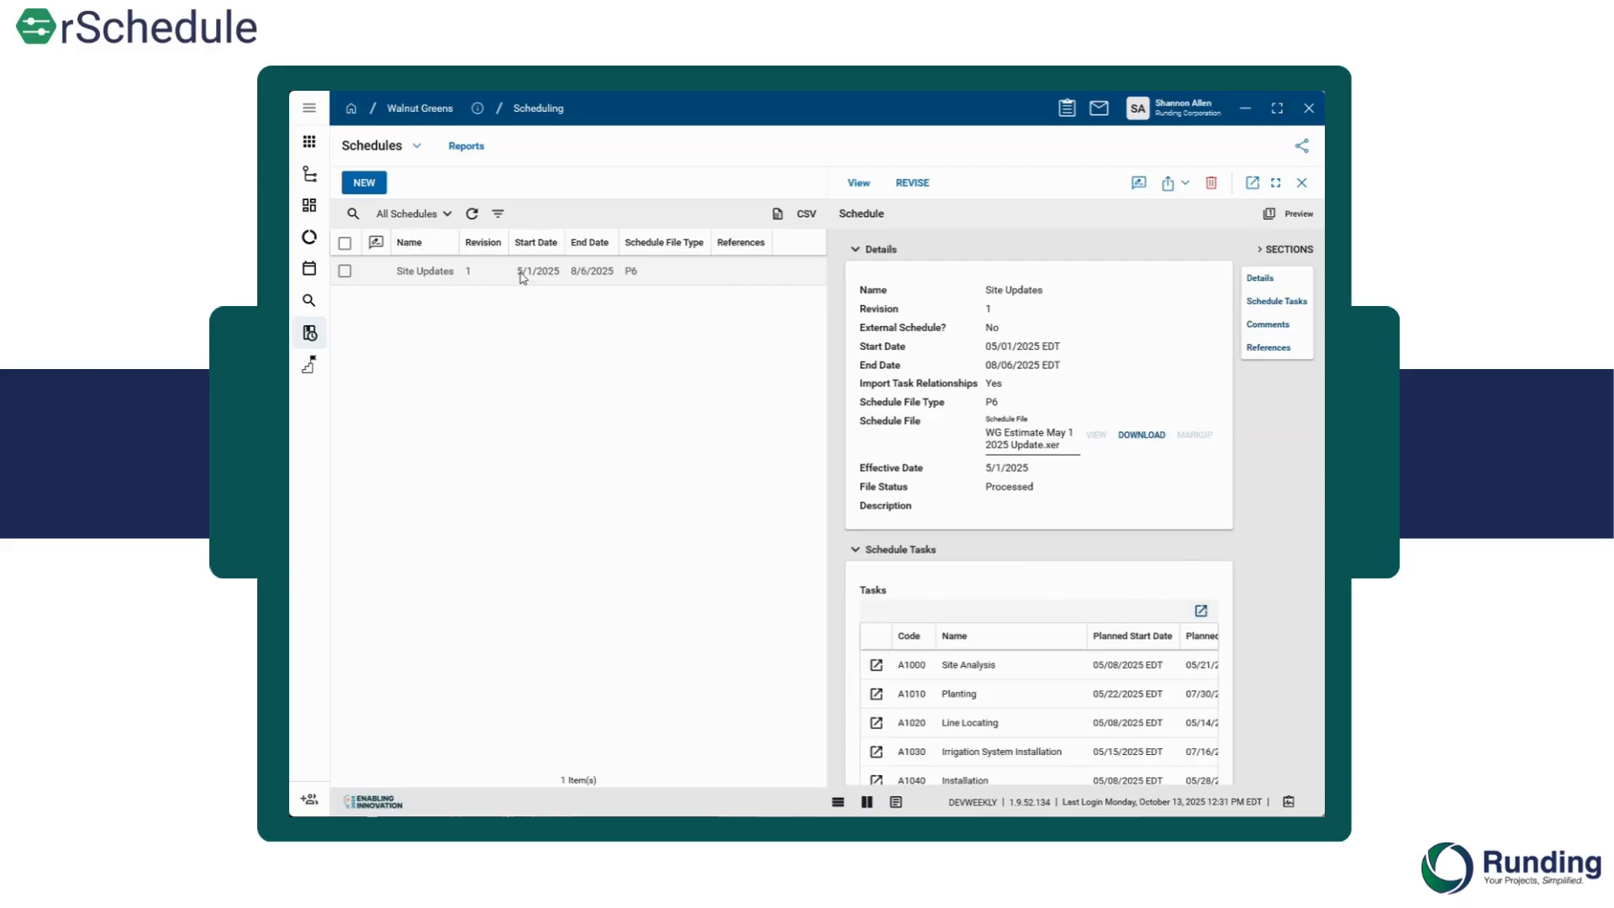
left_click(914, 185)
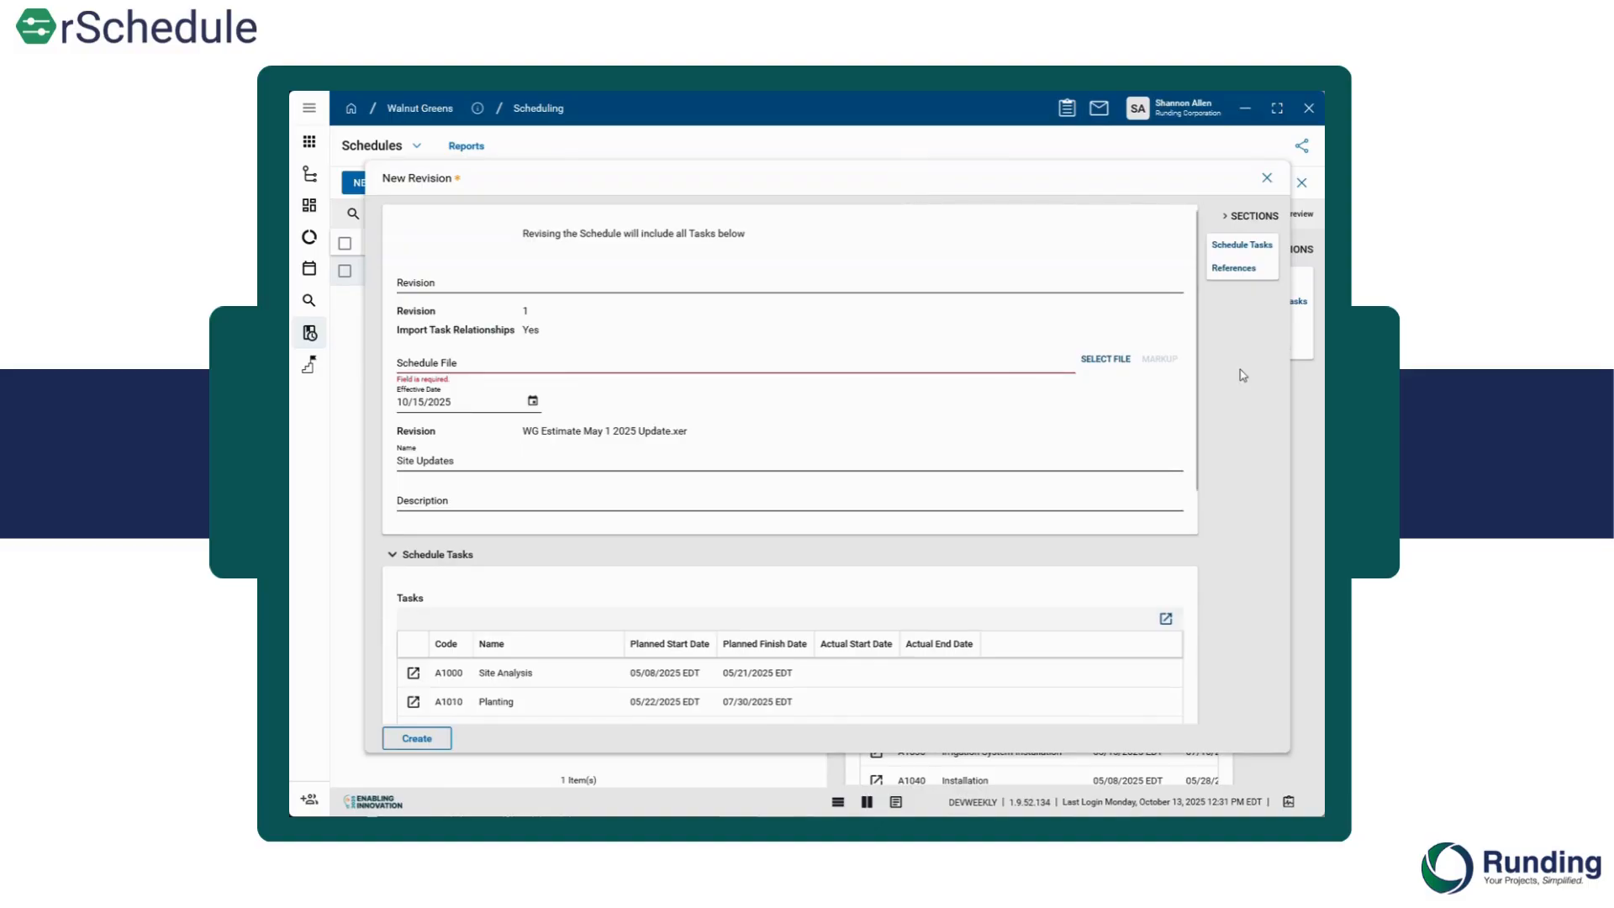
left_click(1108, 360)
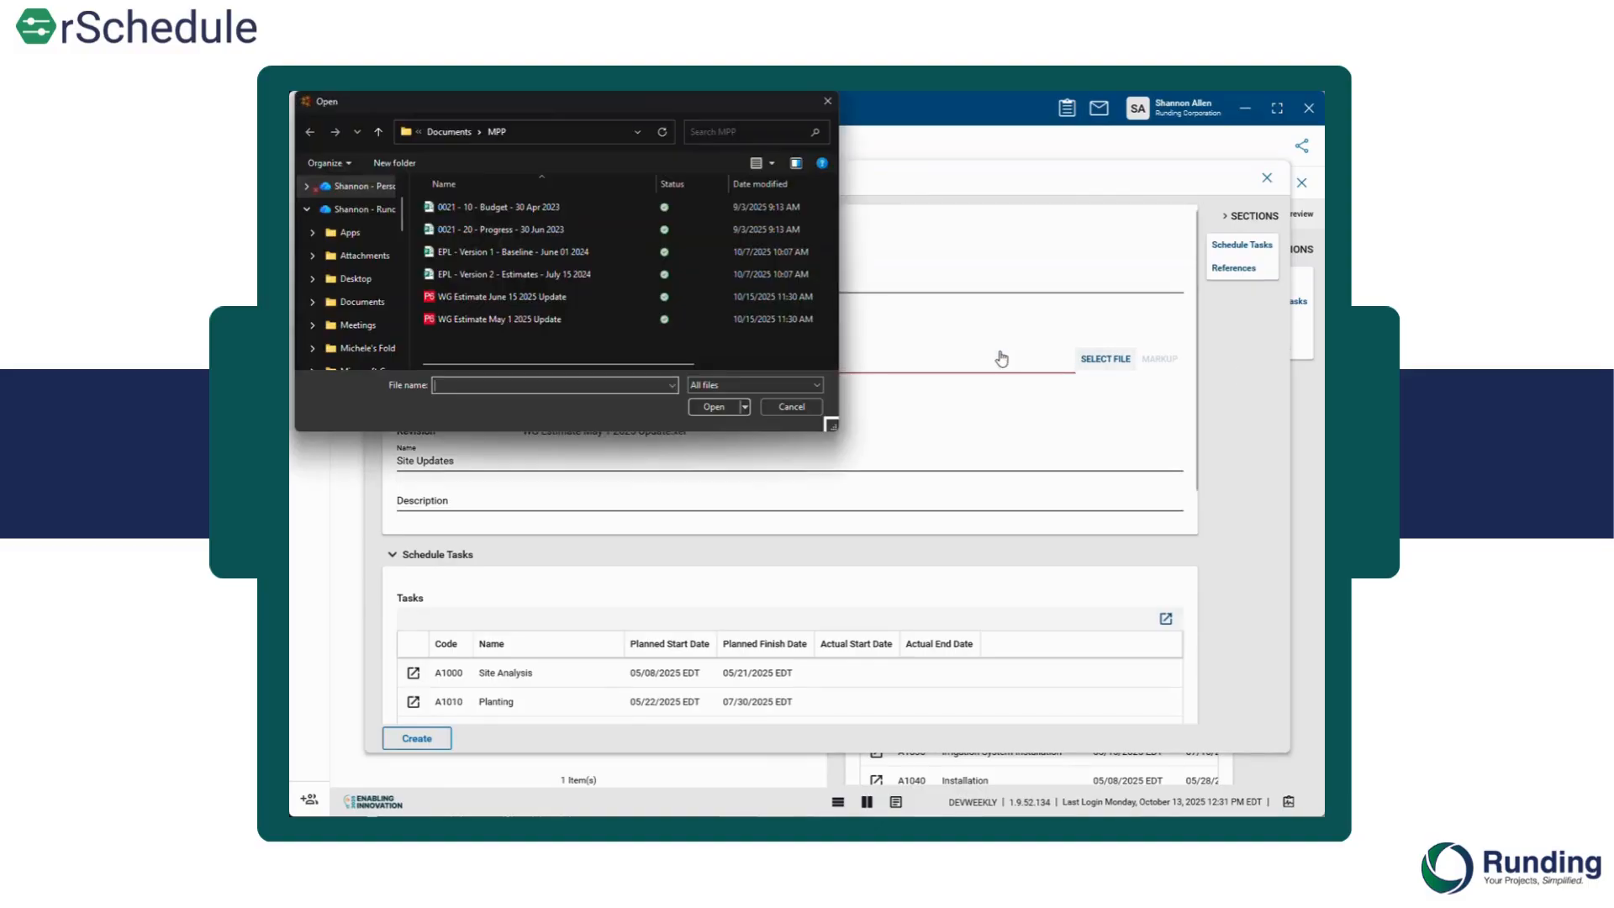
left_click(476, 320)
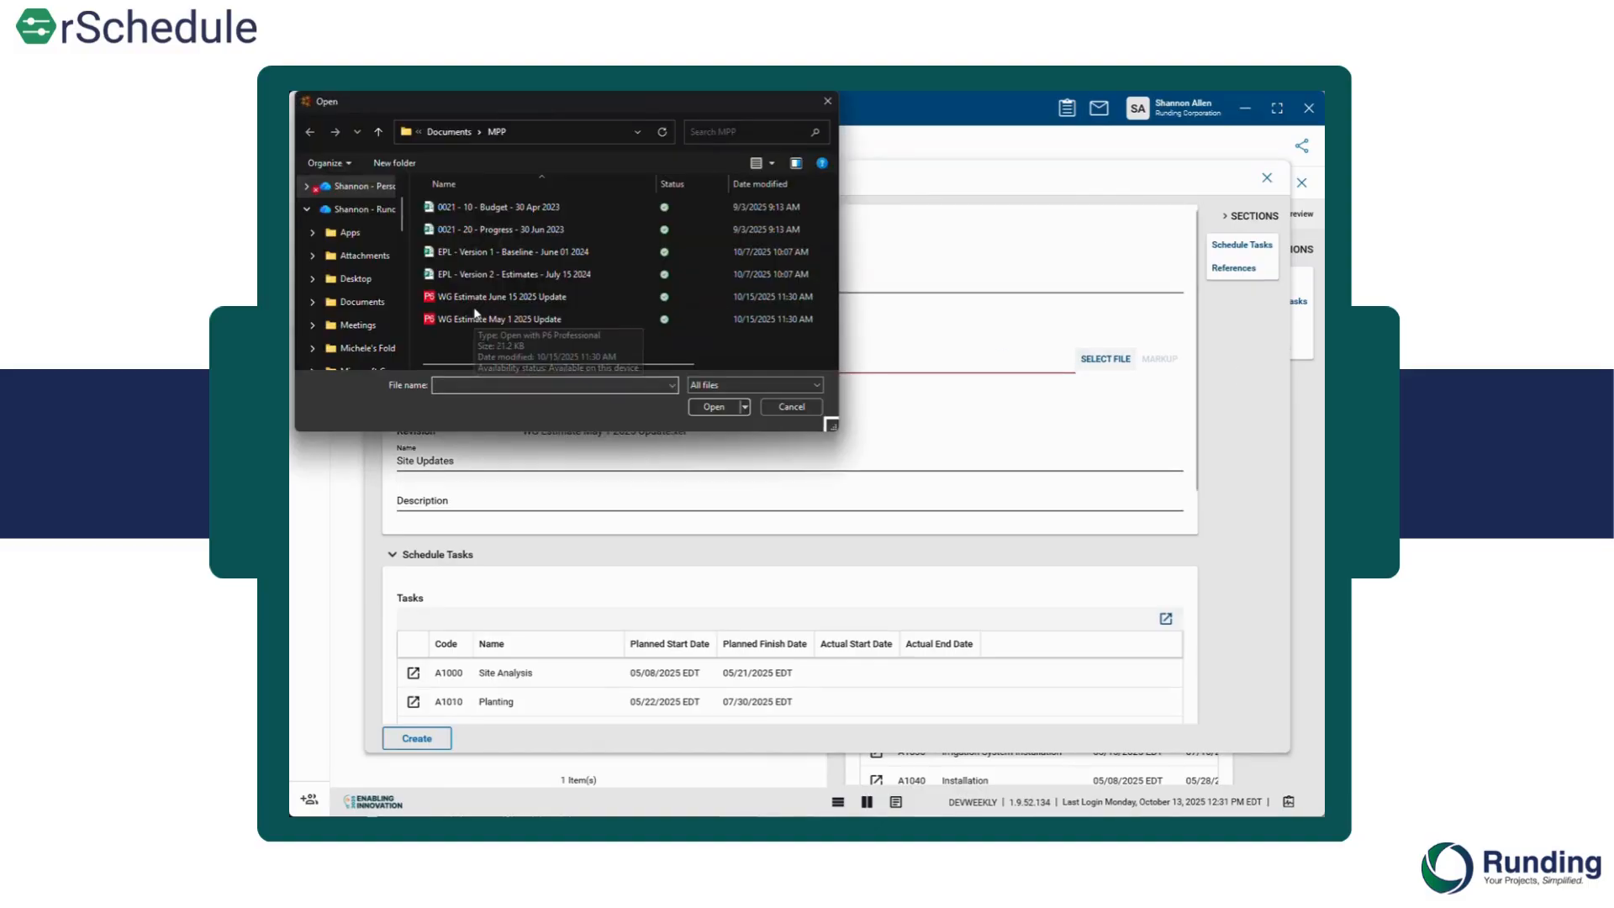
left_click(723, 407)
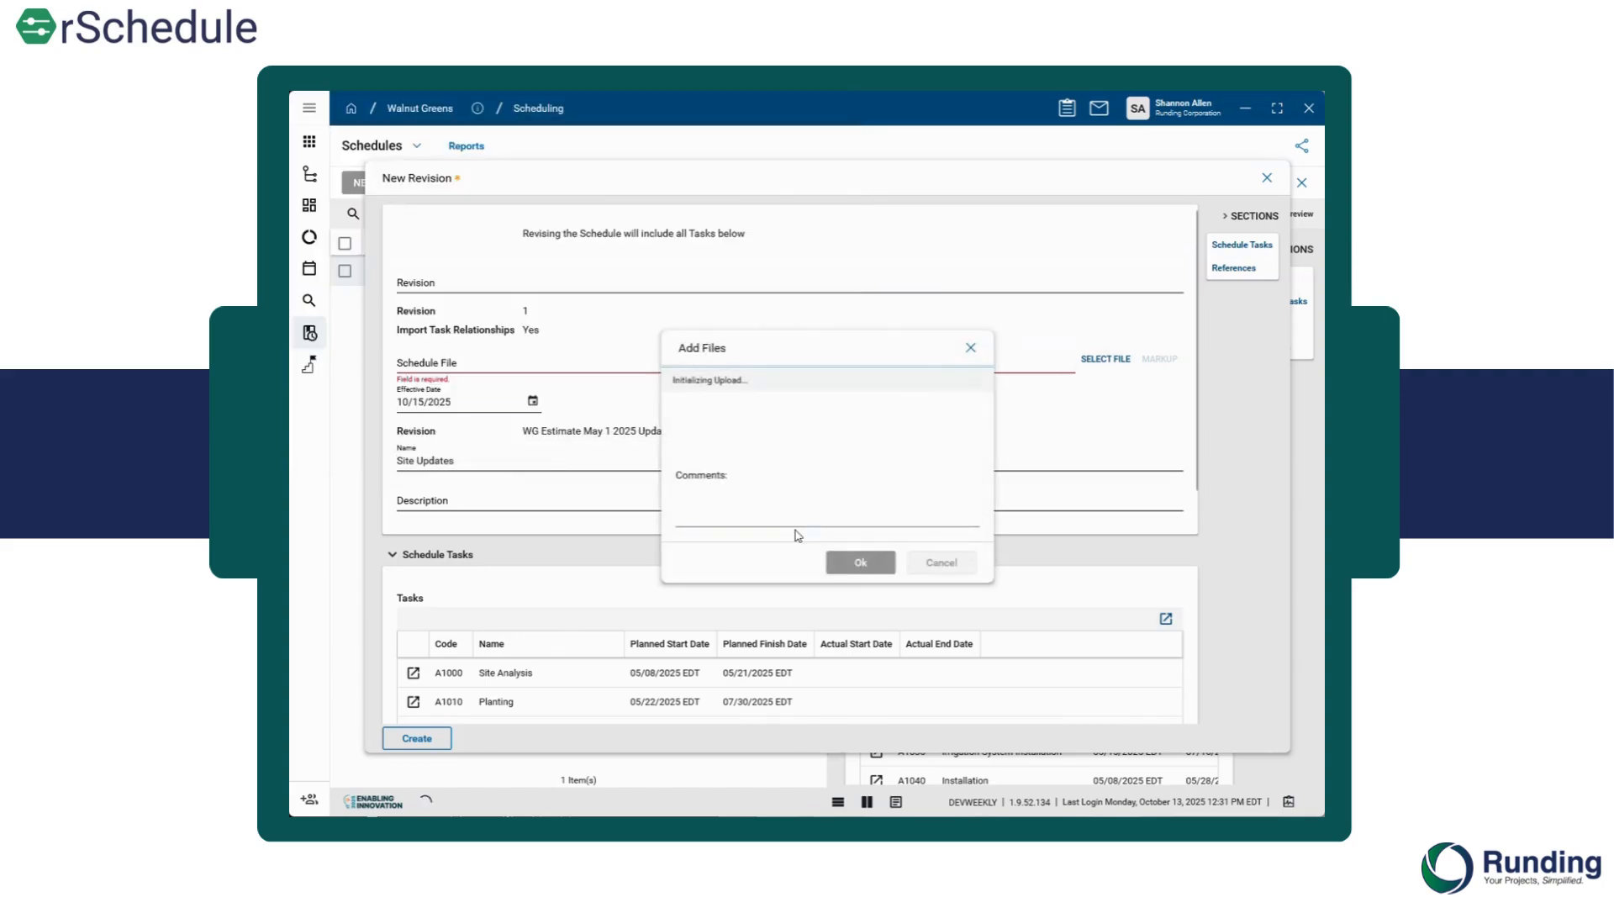
left_click(884, 573)
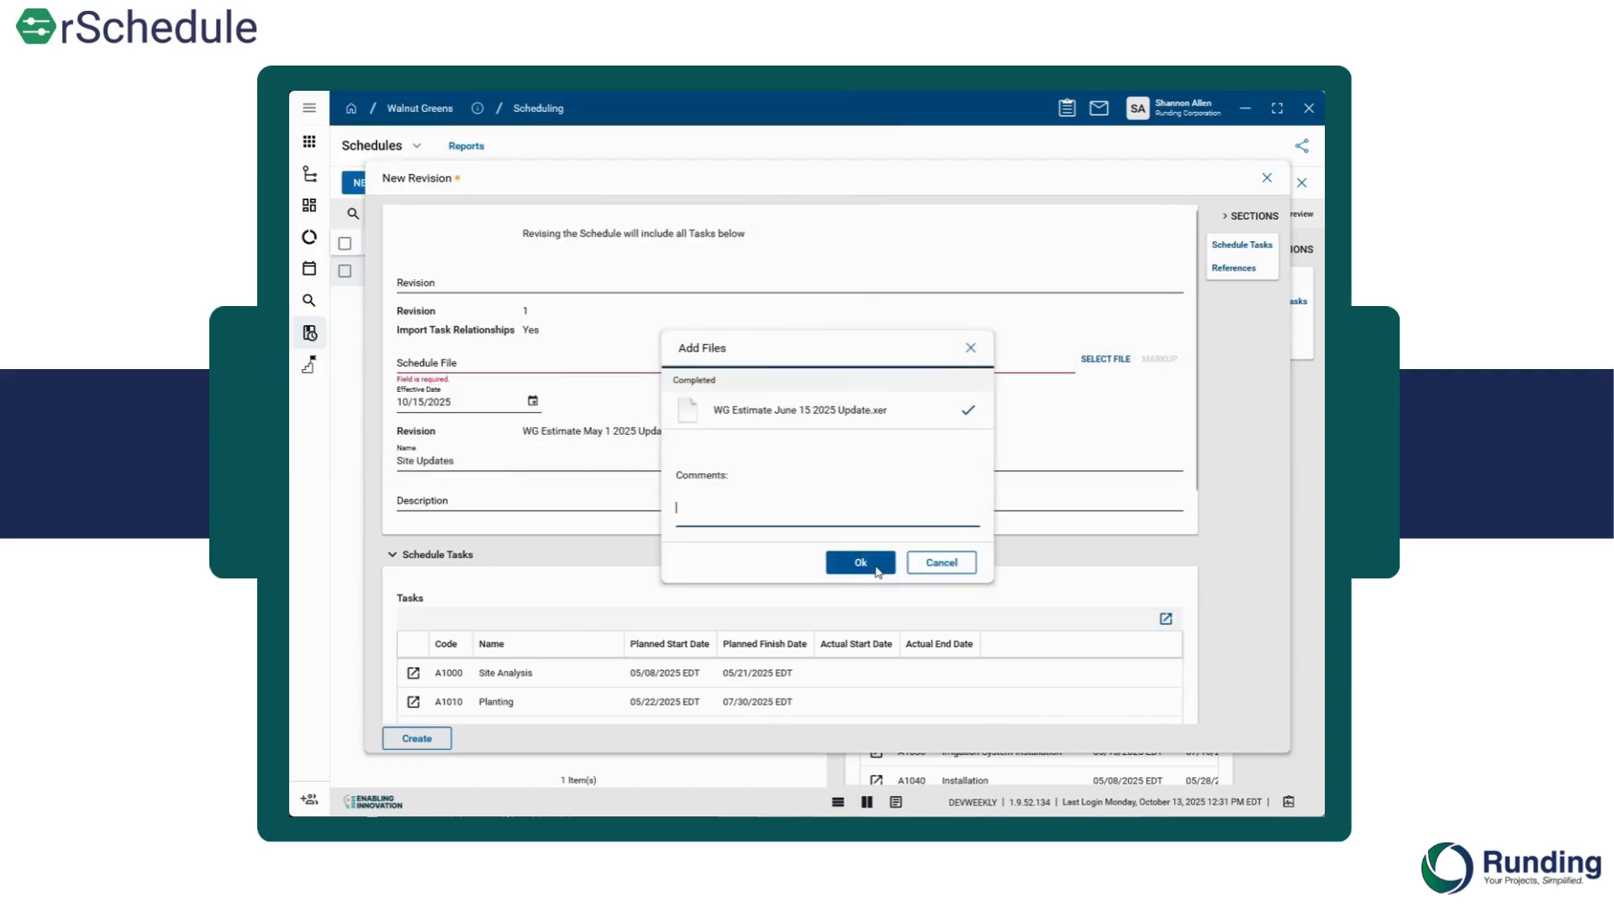
Set the revision's effective date to 6/15/25, create the revision and submit it for processing
left_click(429, 403)
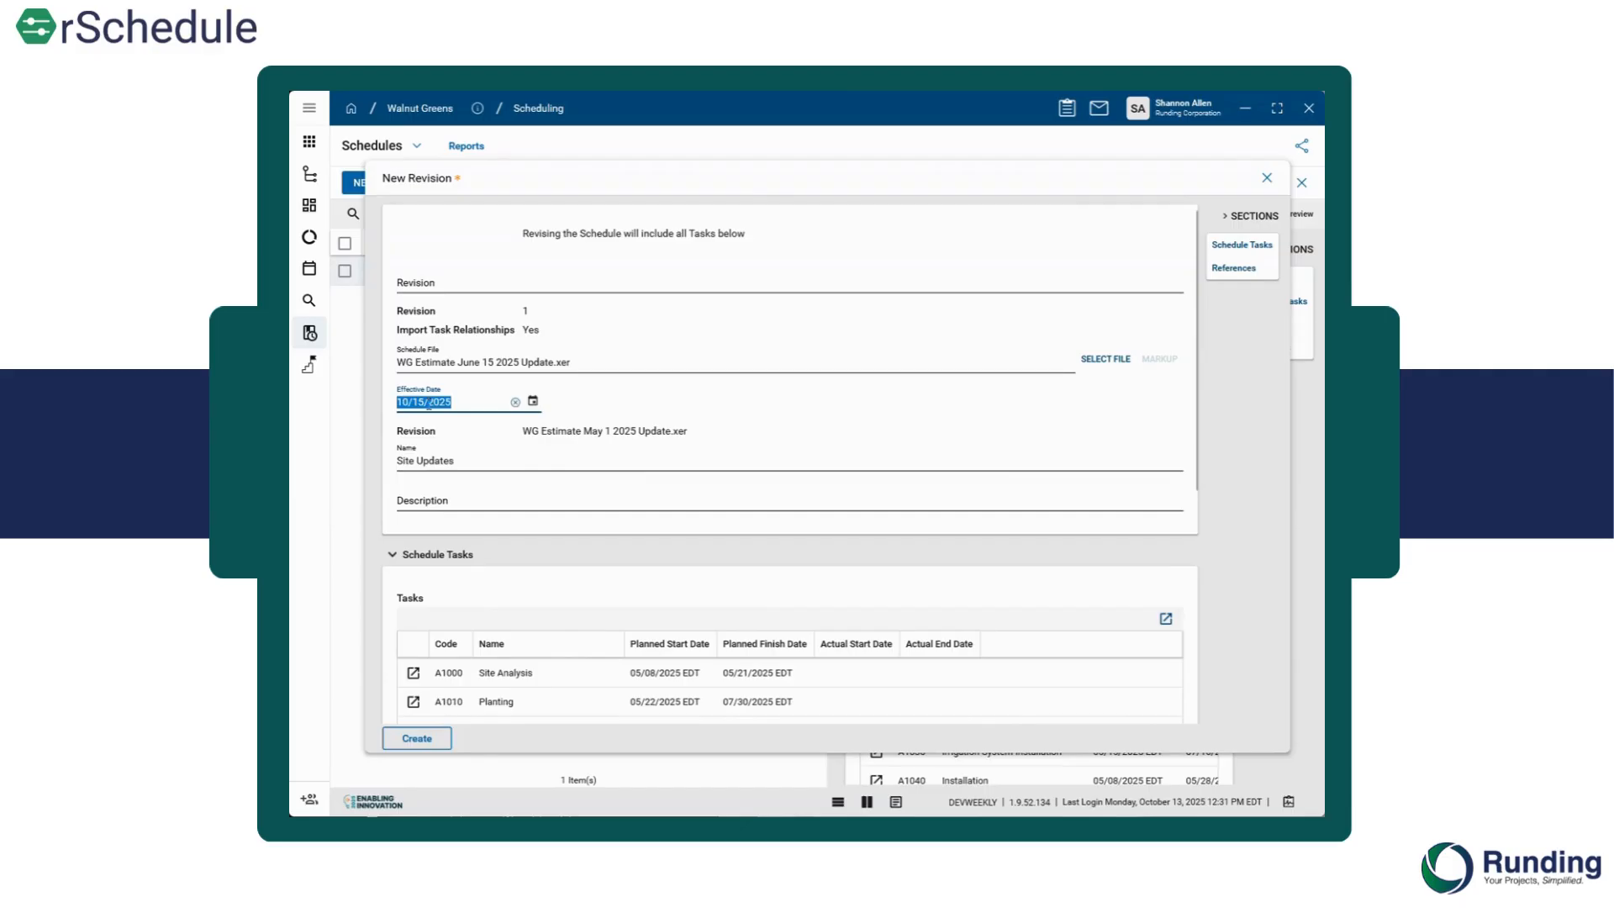
type("6/15/25")
left_click(428, 744)
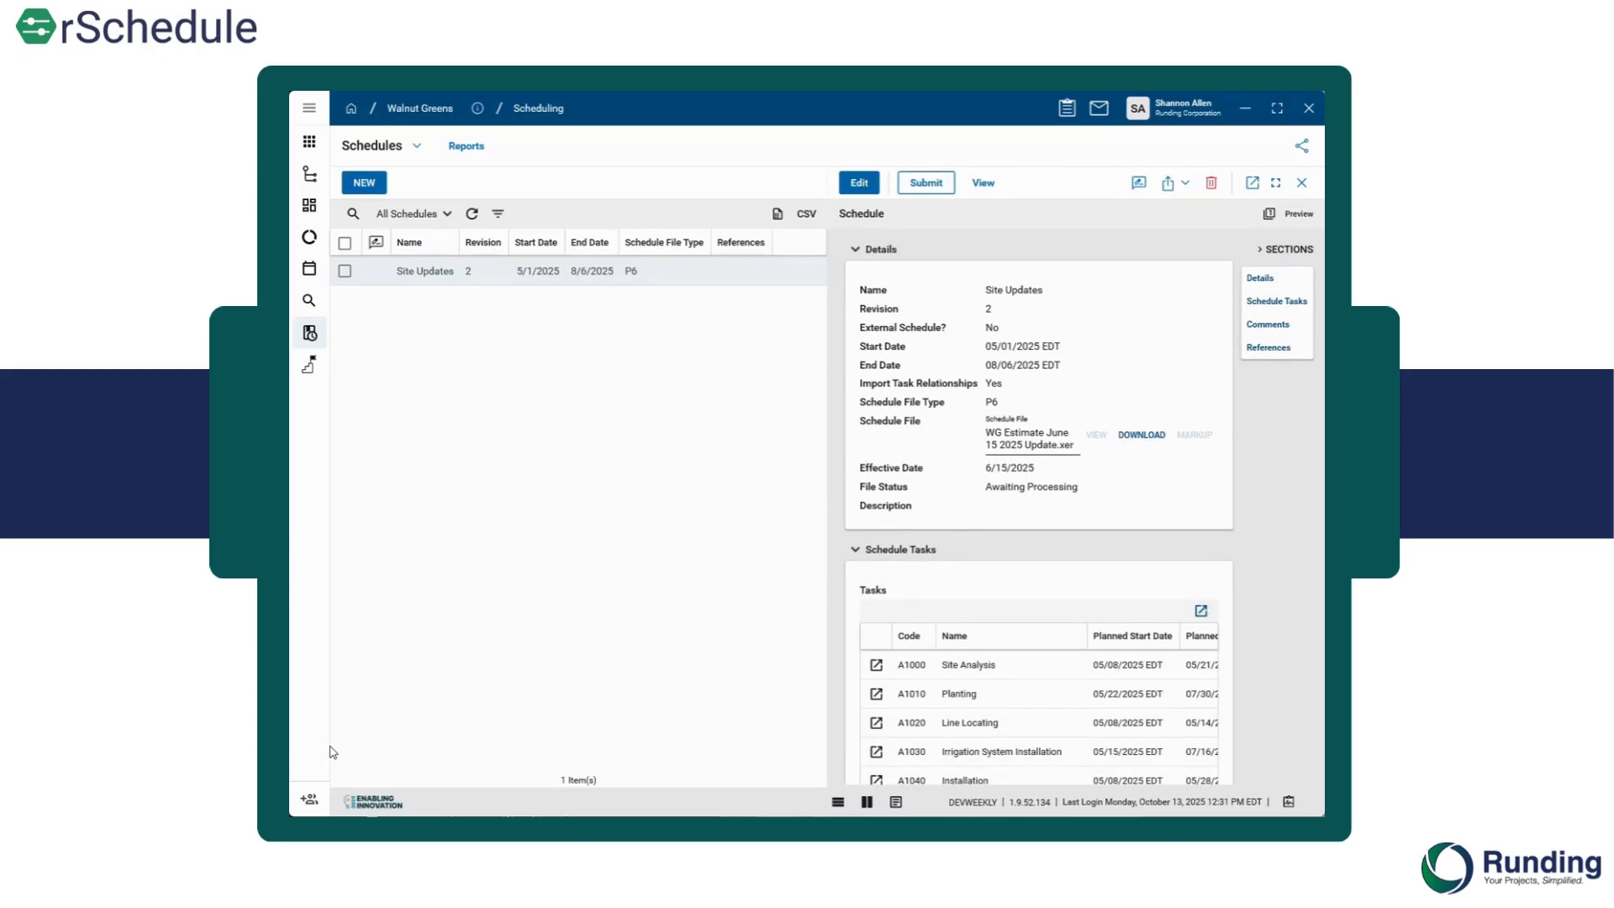
left_click(929, 183)
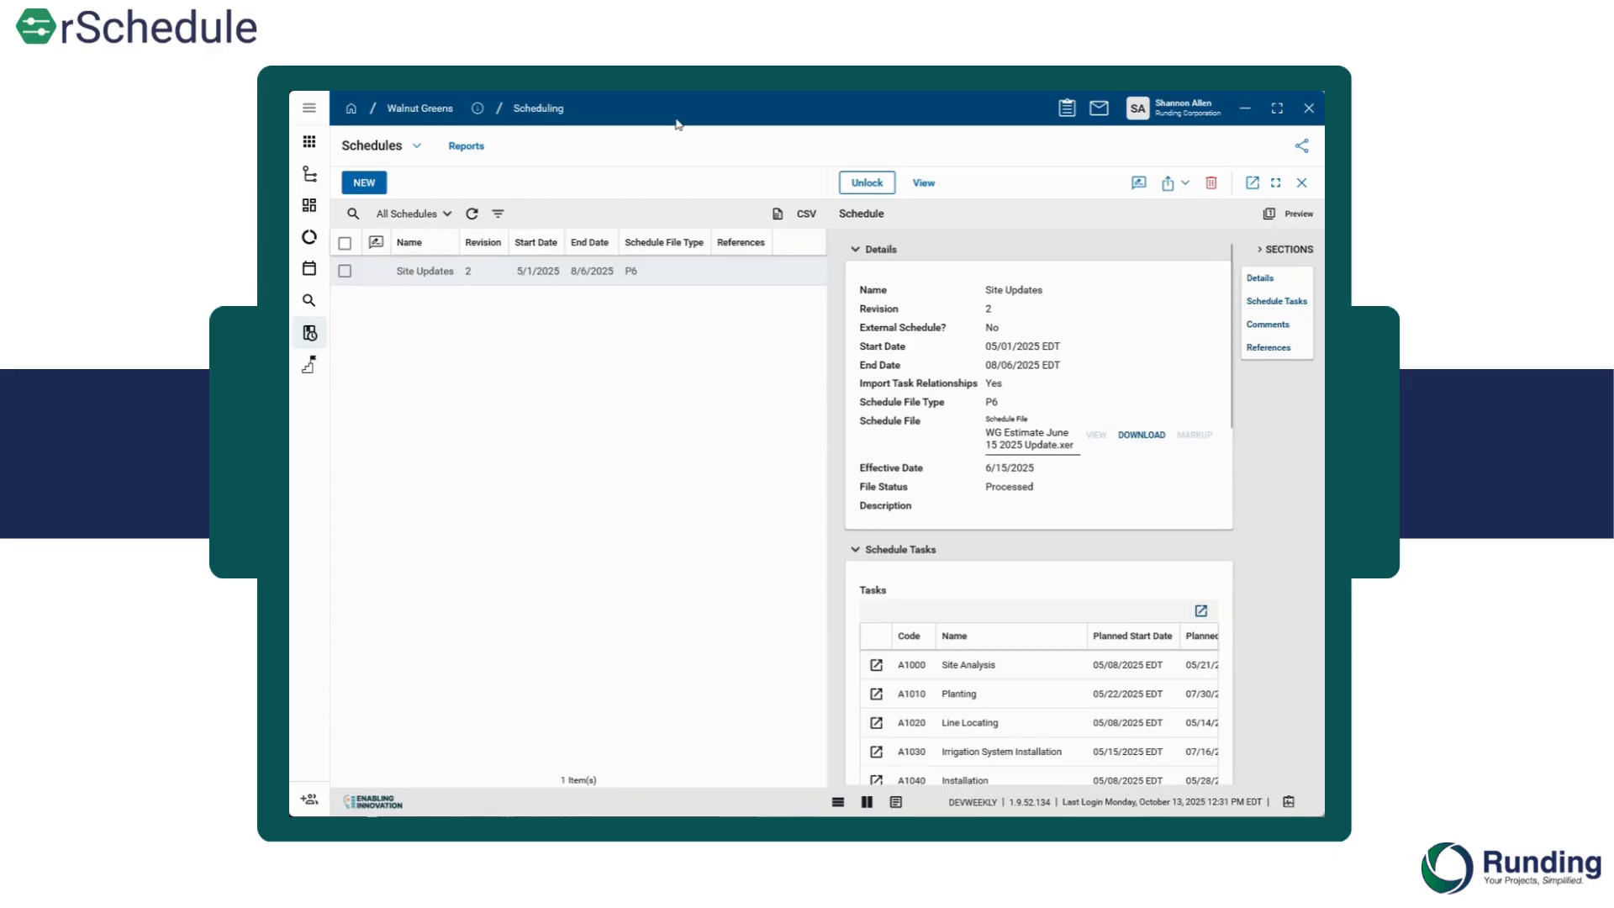
Examine the actual dates of the tasks in the Default view of the Tasks list, and those of the milestones in the Milestones app
left_click(412, 146)
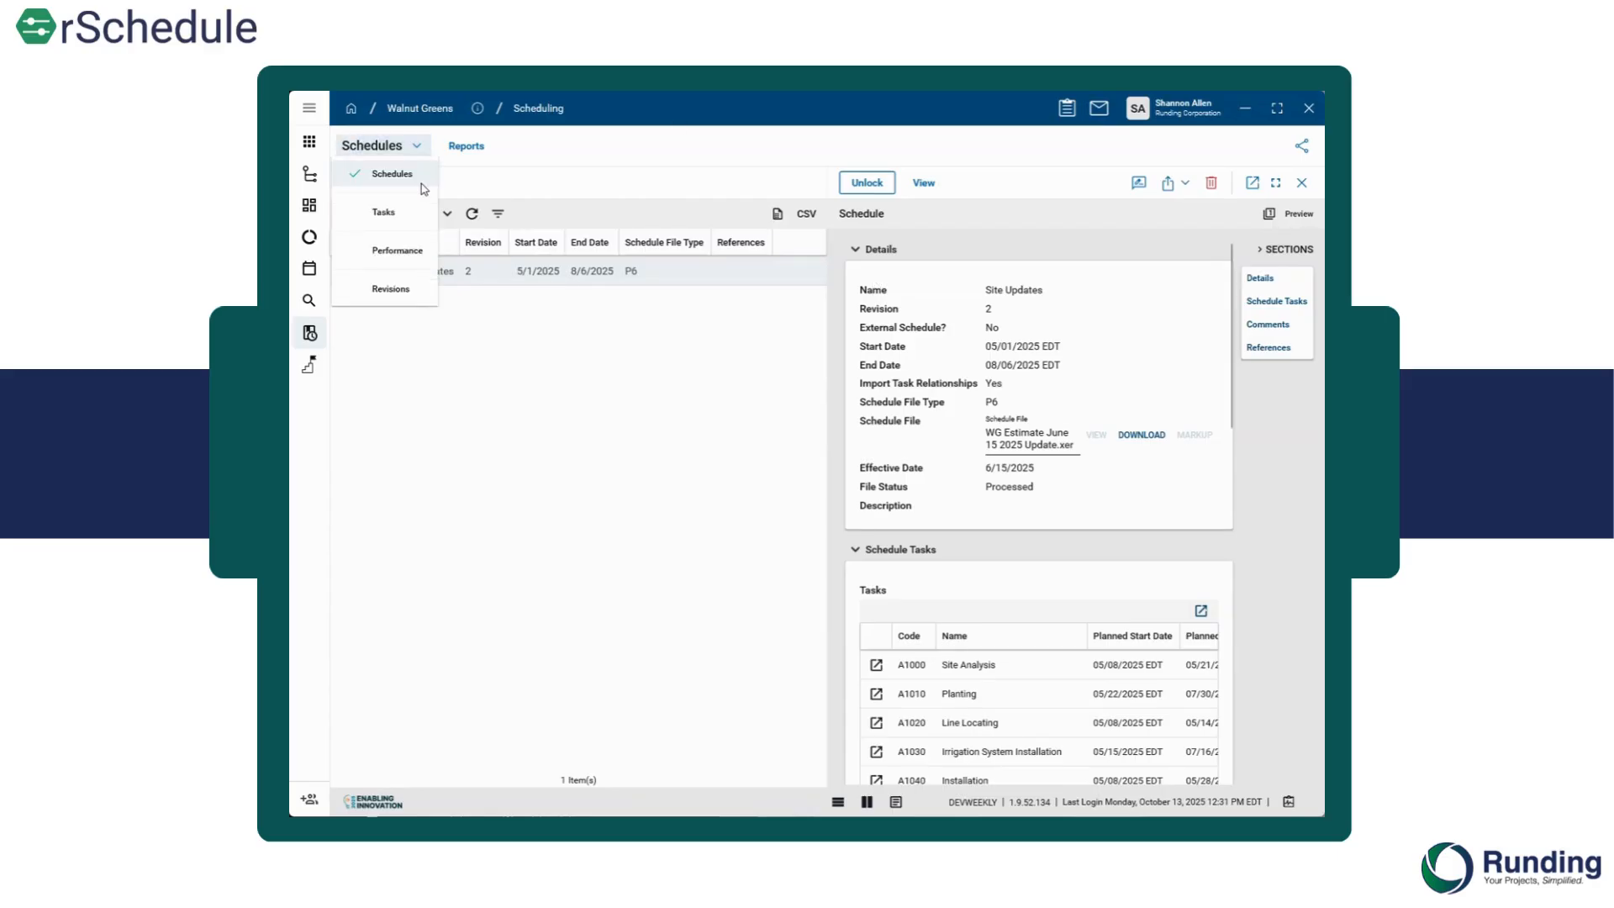
left_click(399, 222)
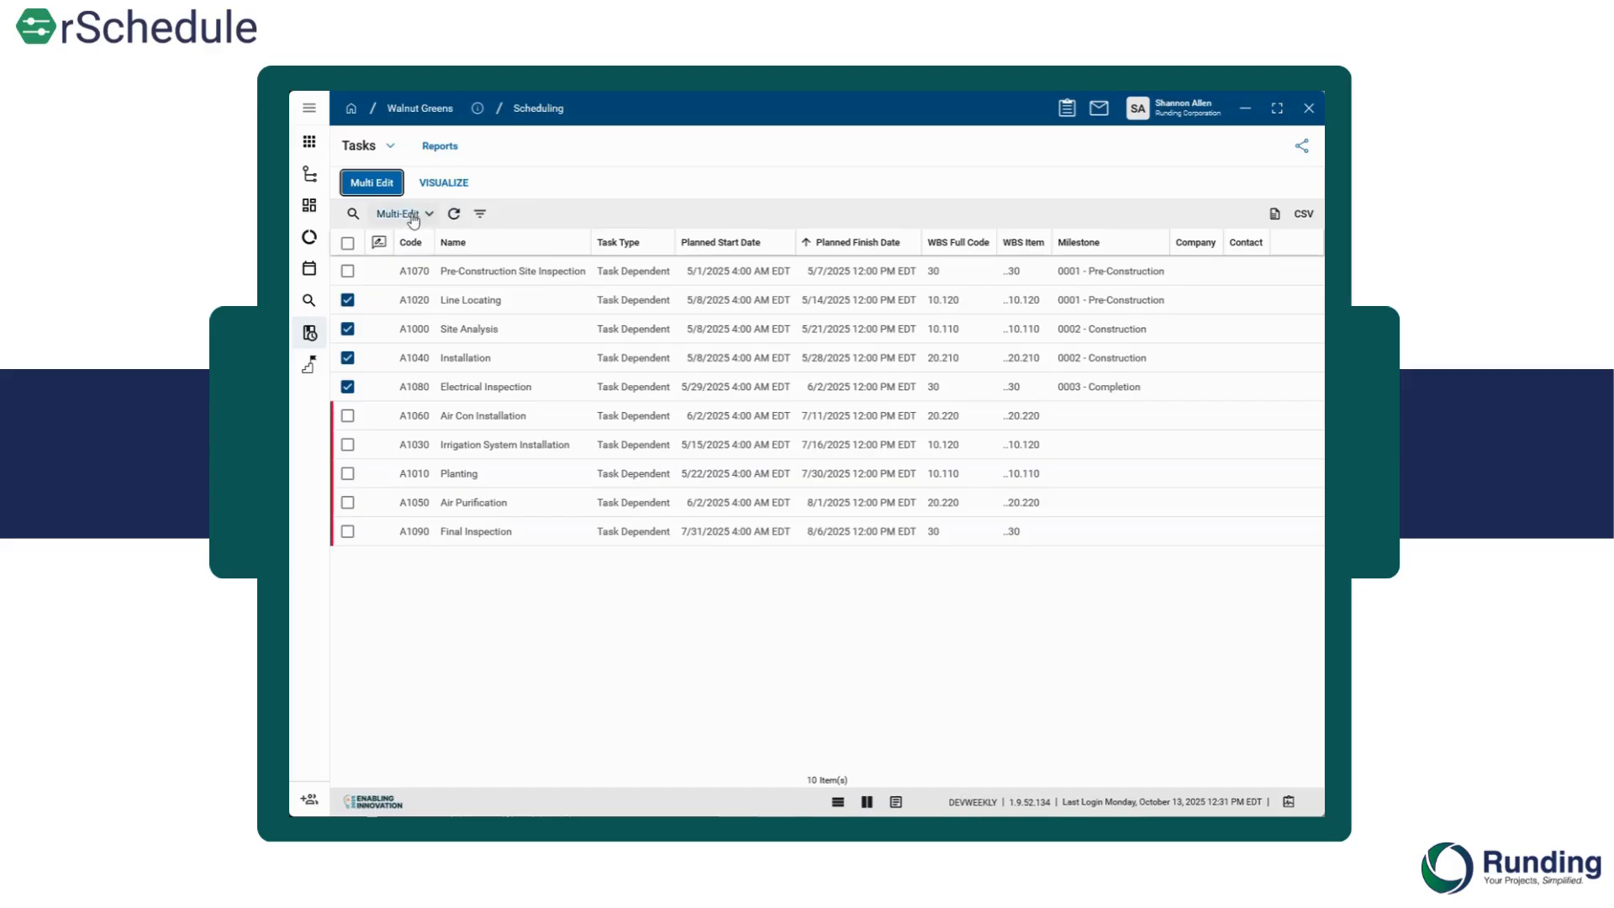
left_click(412, 215)
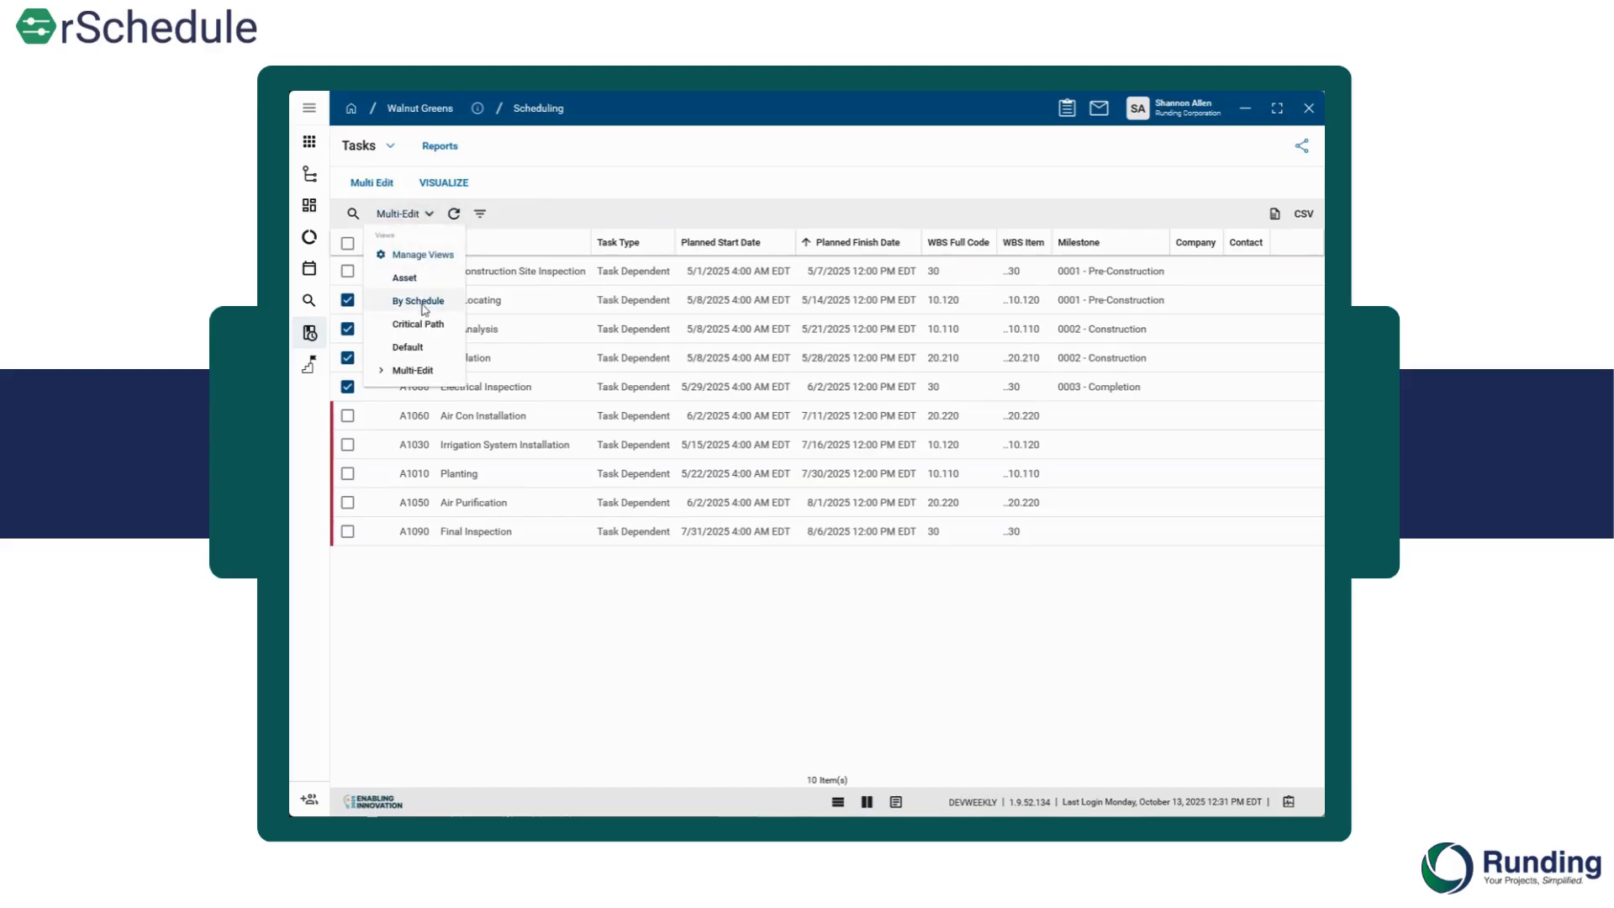
left_click(424, 347)
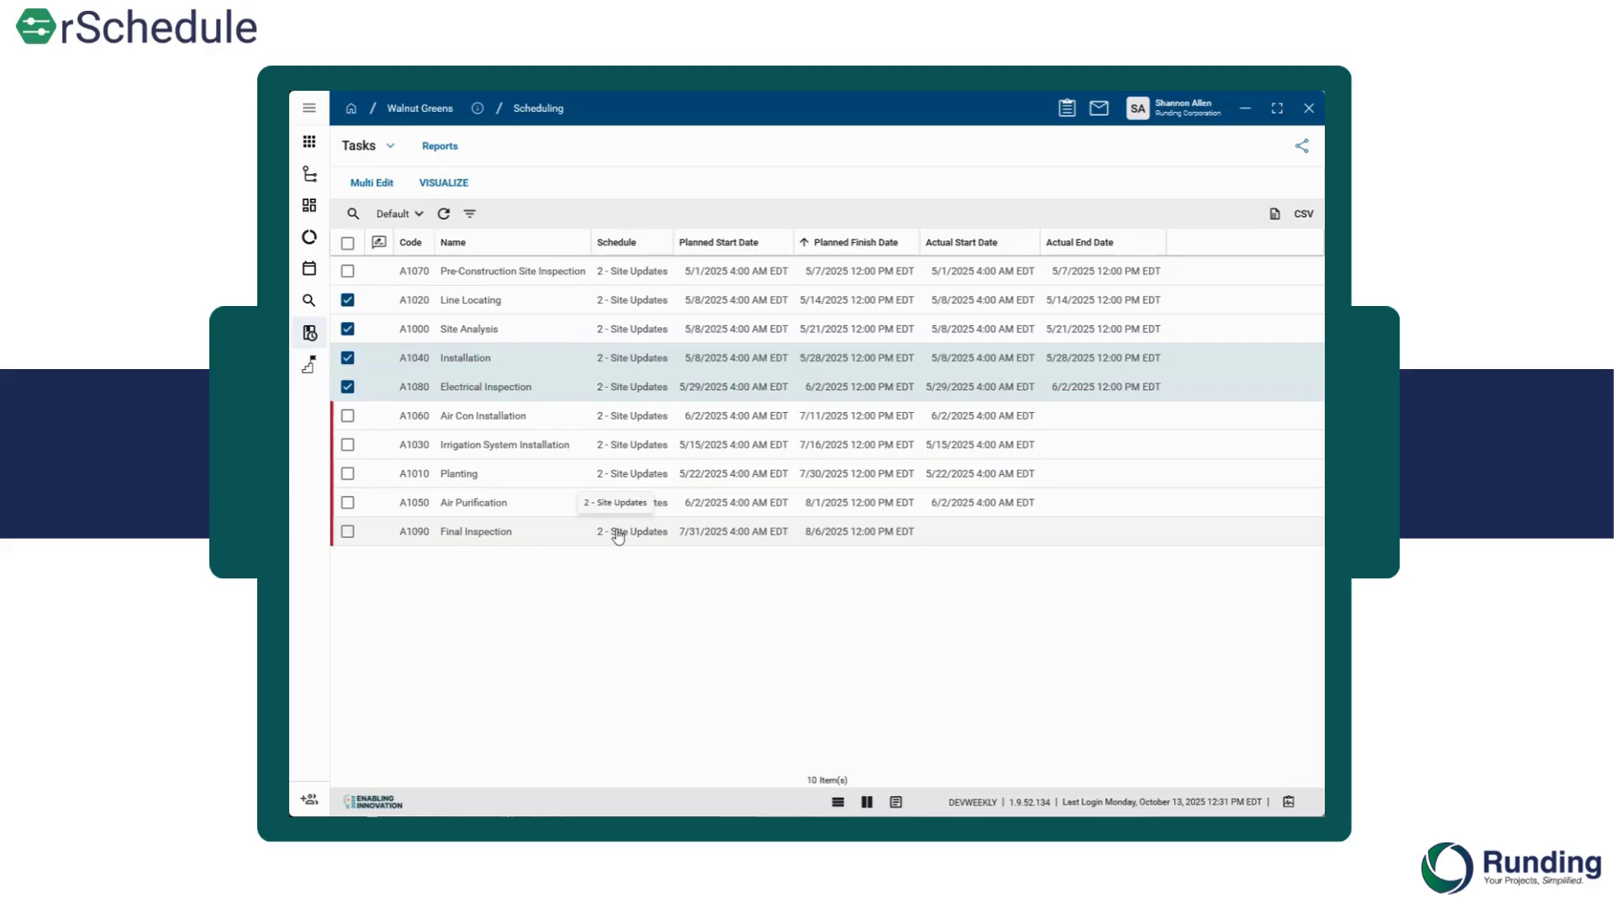
left_click(308, 366)
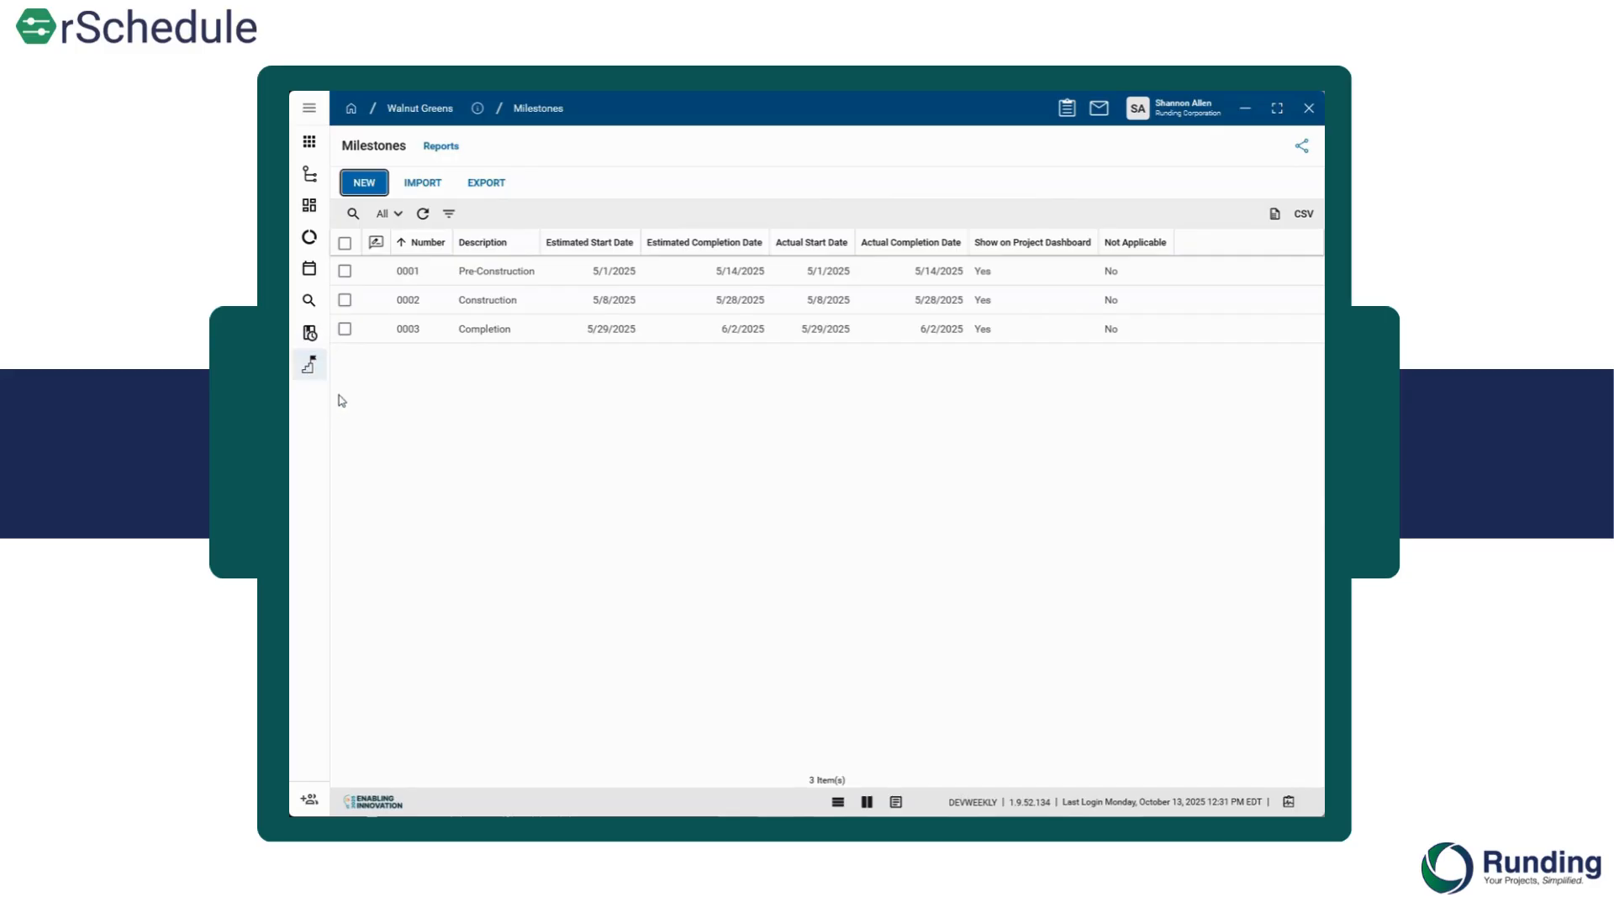
Look at the earlier Site Updates revision in the Scheduling app's Revisions list, and return to the Schedules list
left_click(310, 333)
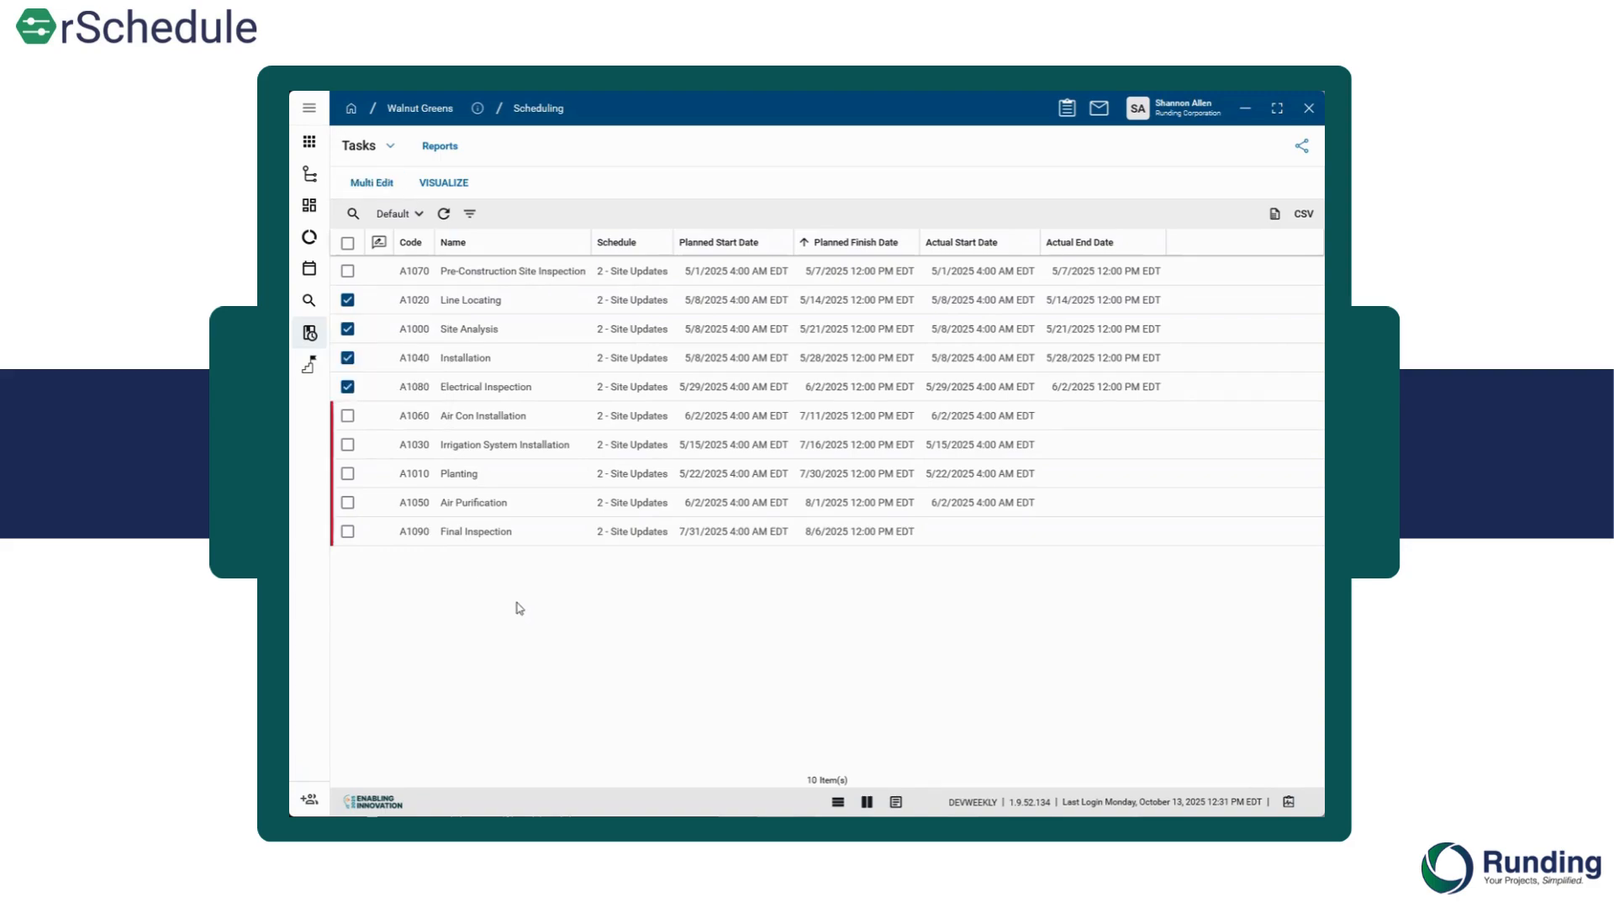
left_click(361, 145)
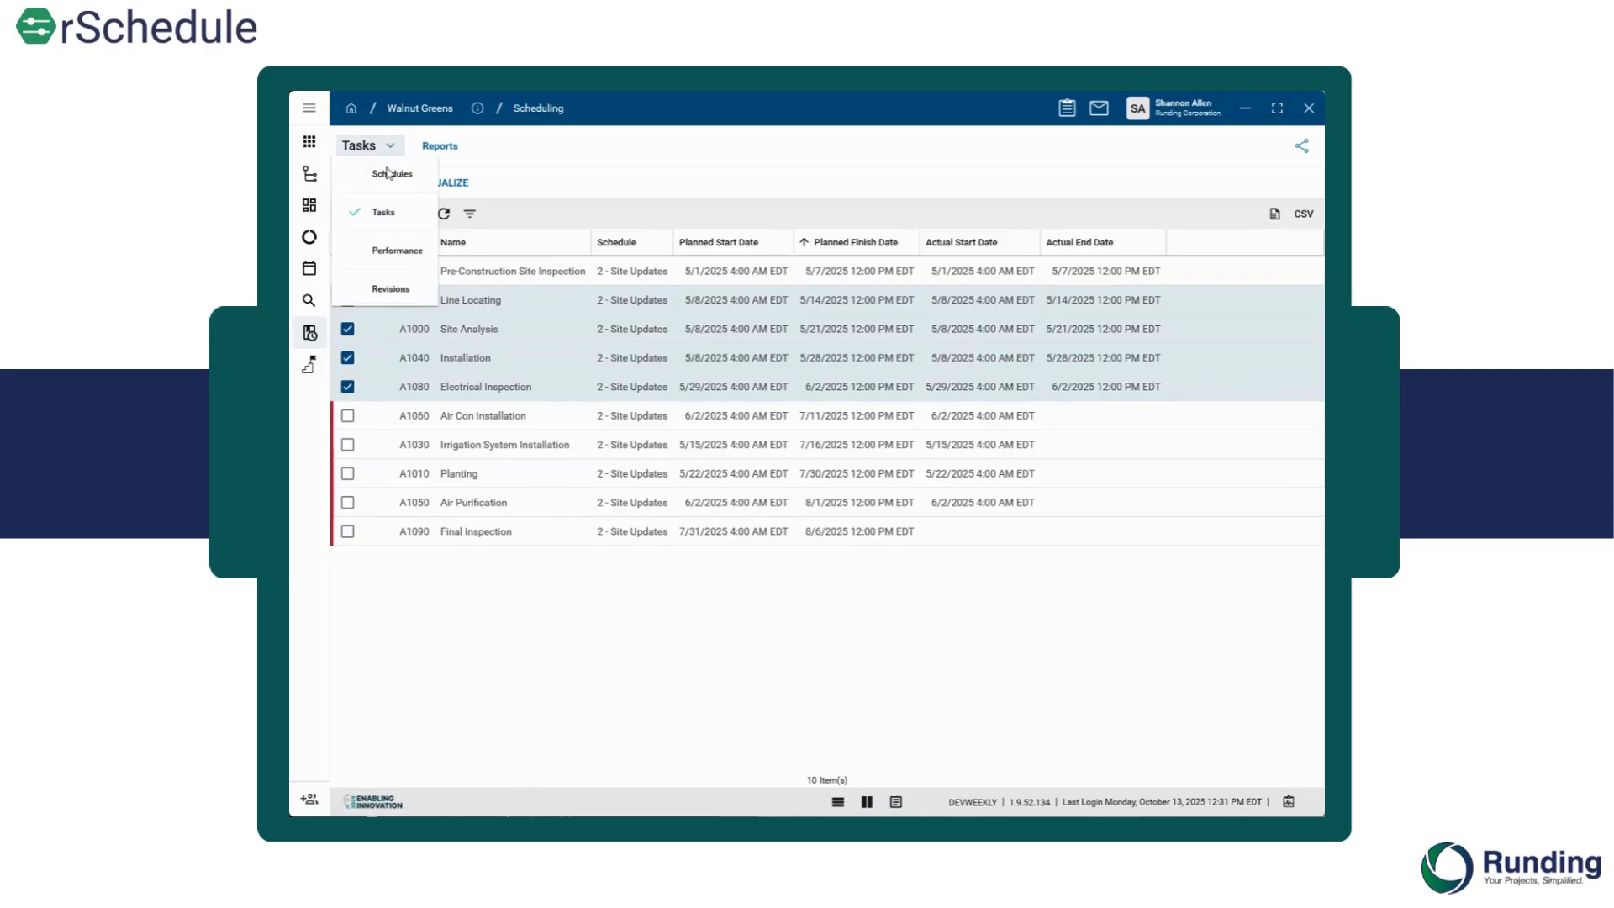
left_click(391, 290)
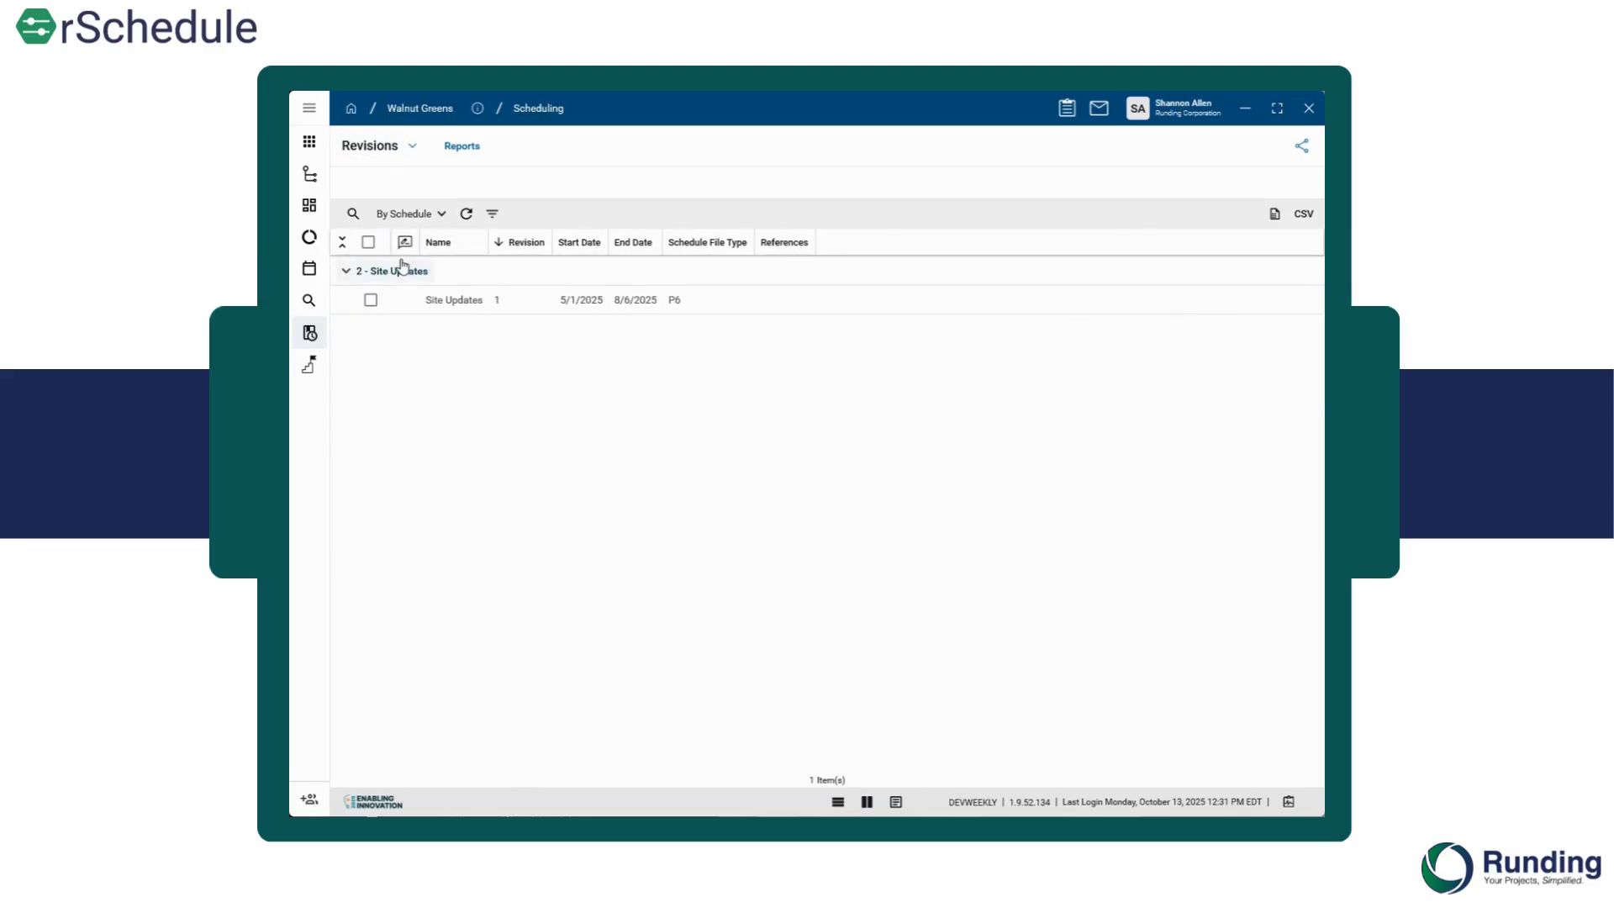
left_click(407, 146)
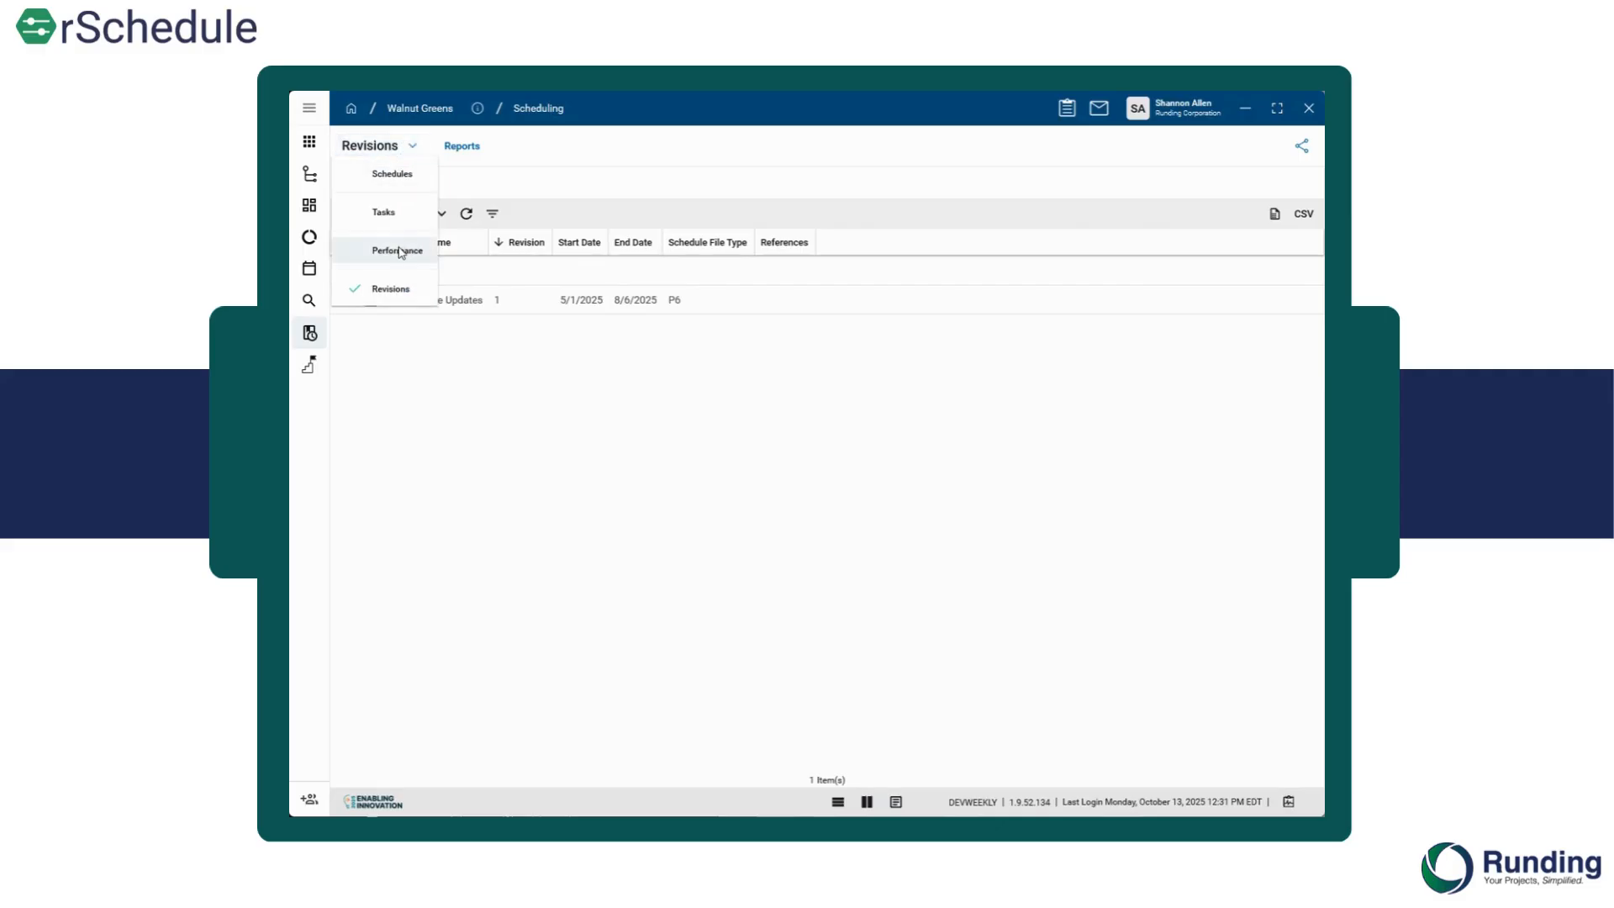
left_click(406, 147)
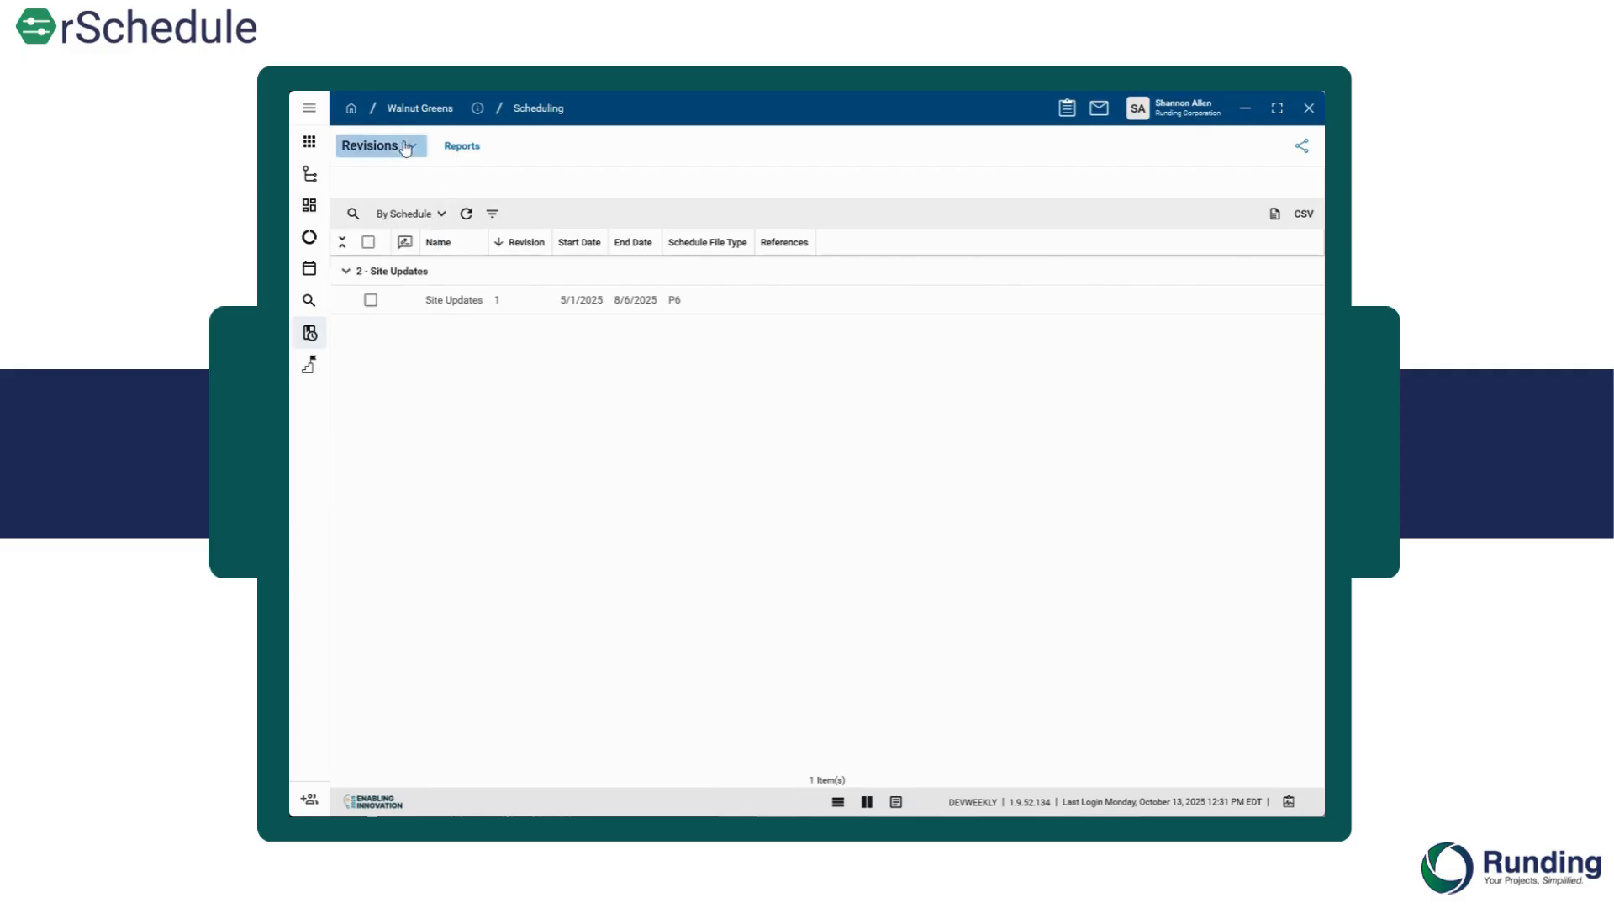
left_click(406, 147)
left_click(395, 170)
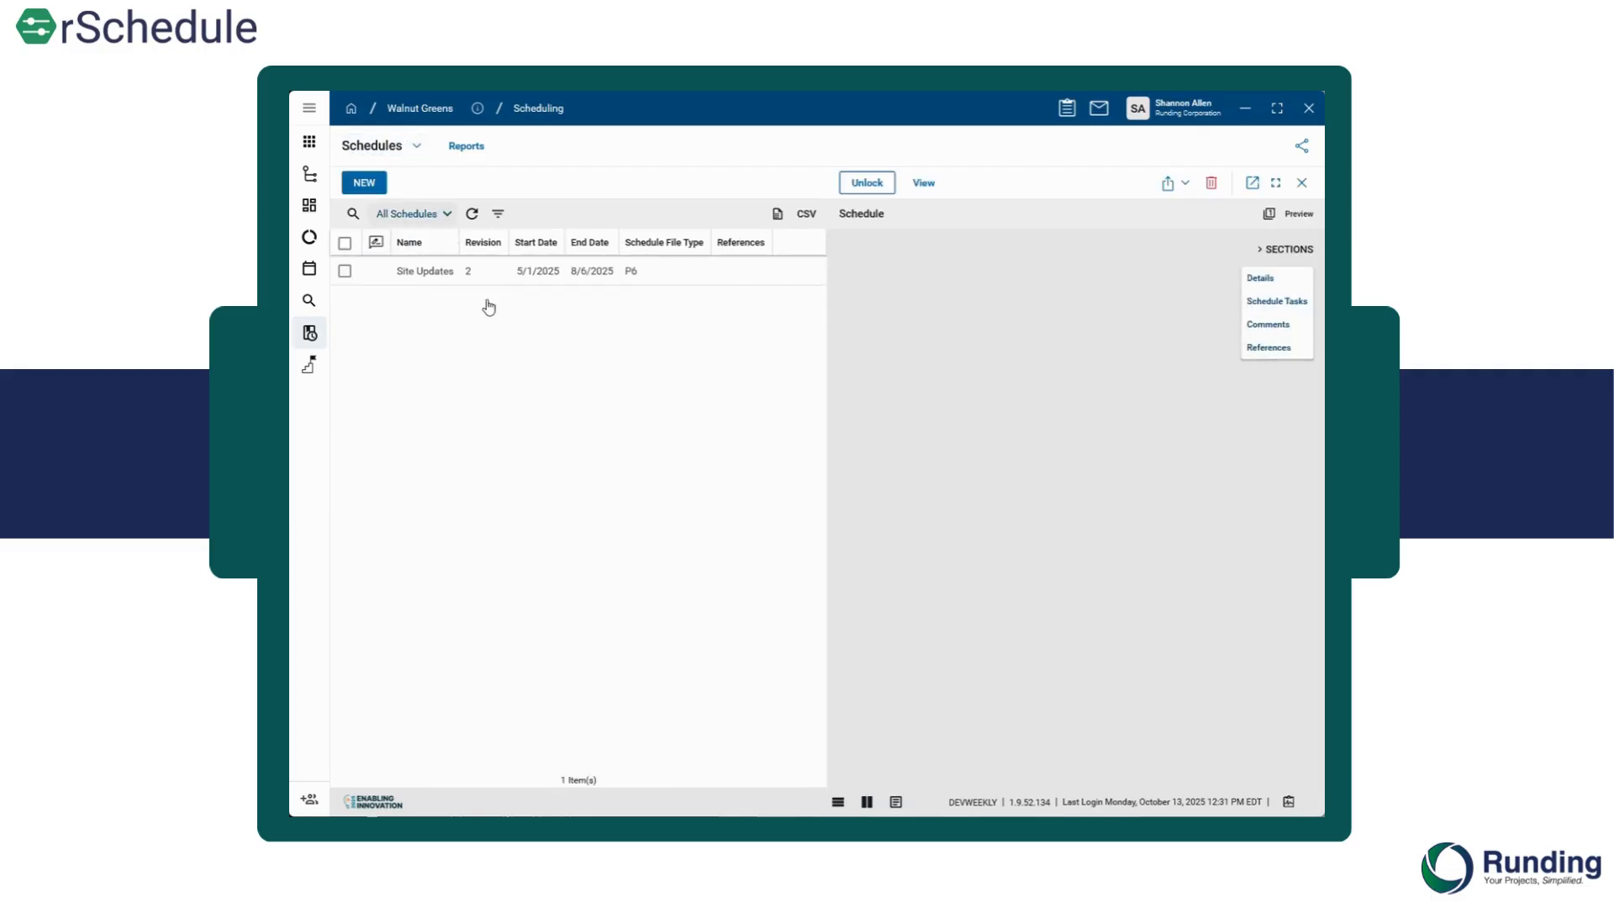